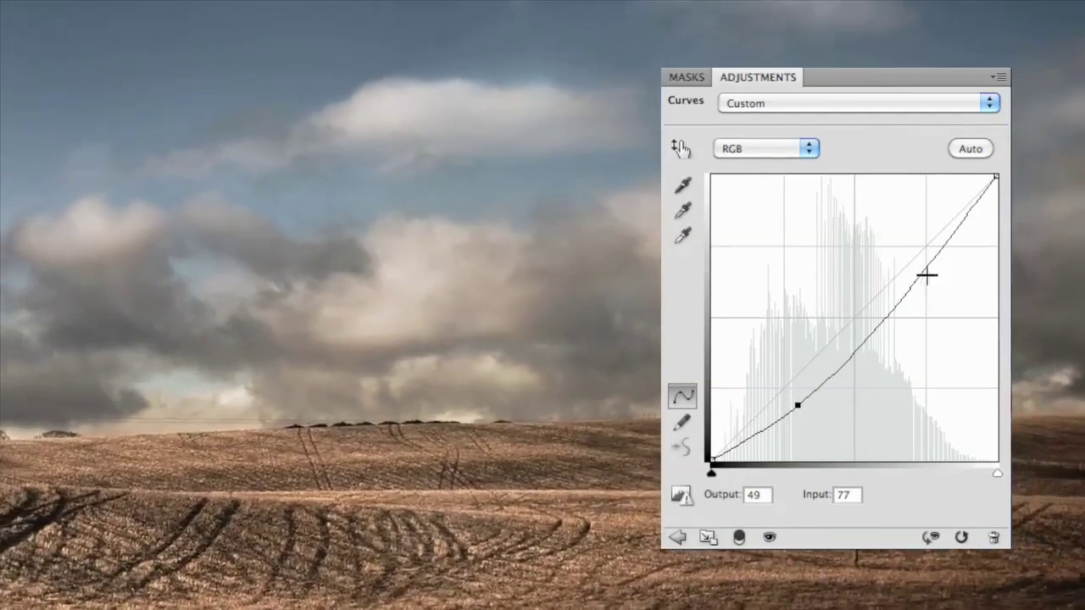
Pull the lower RGB curve point down (Input 76, Output 49) and raise the upper point to lift highlights
left_click(926, 271)
left_click_drag(926, 271, 904, 236)
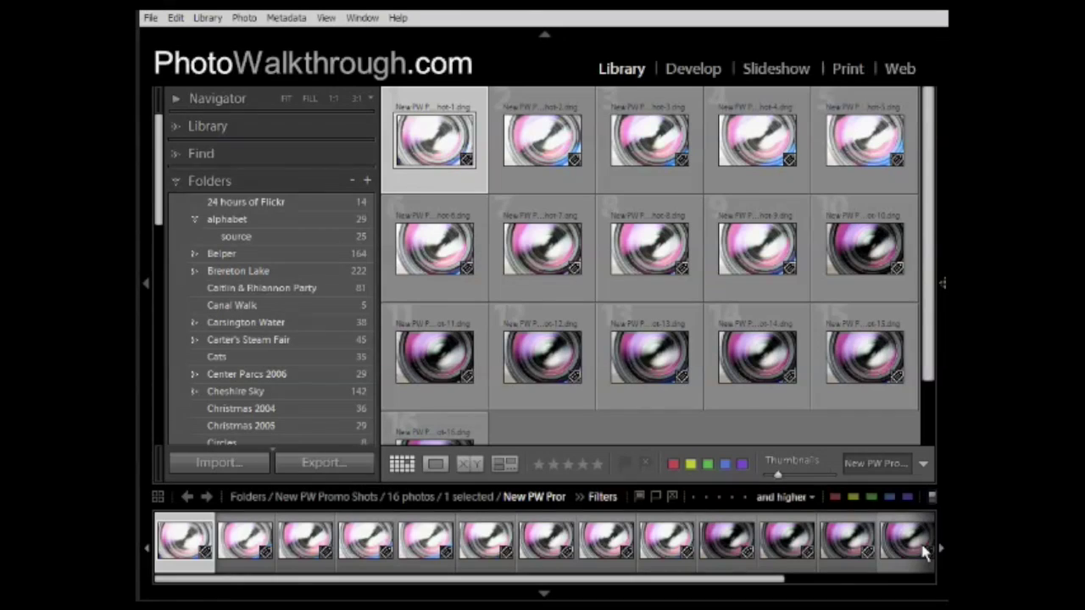
left_click(208, 187)
left_click(208, 187)
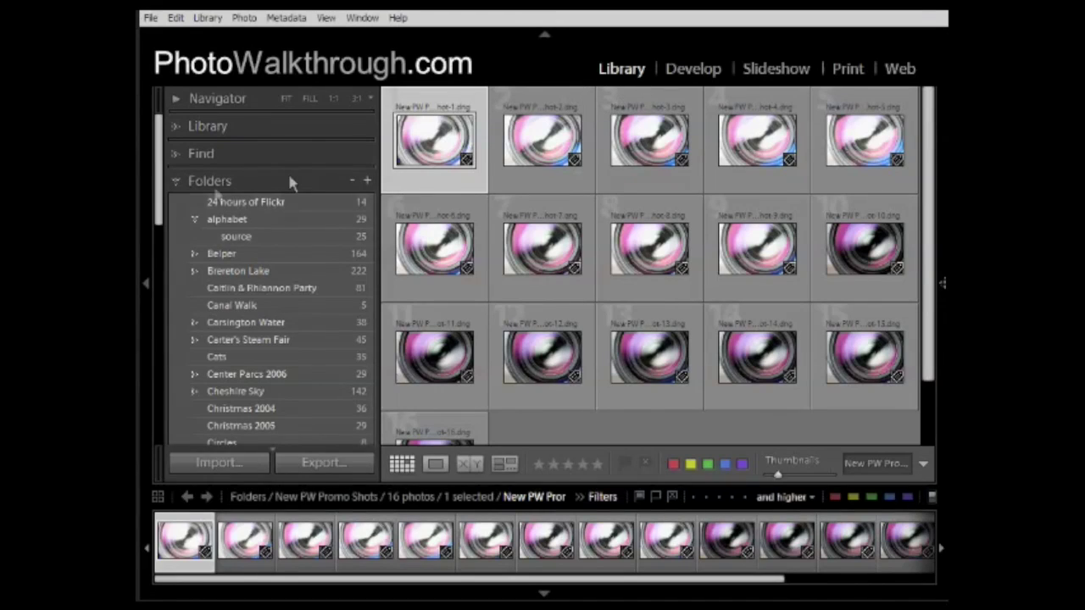
left_click_drag(166, 203, 141, 382)
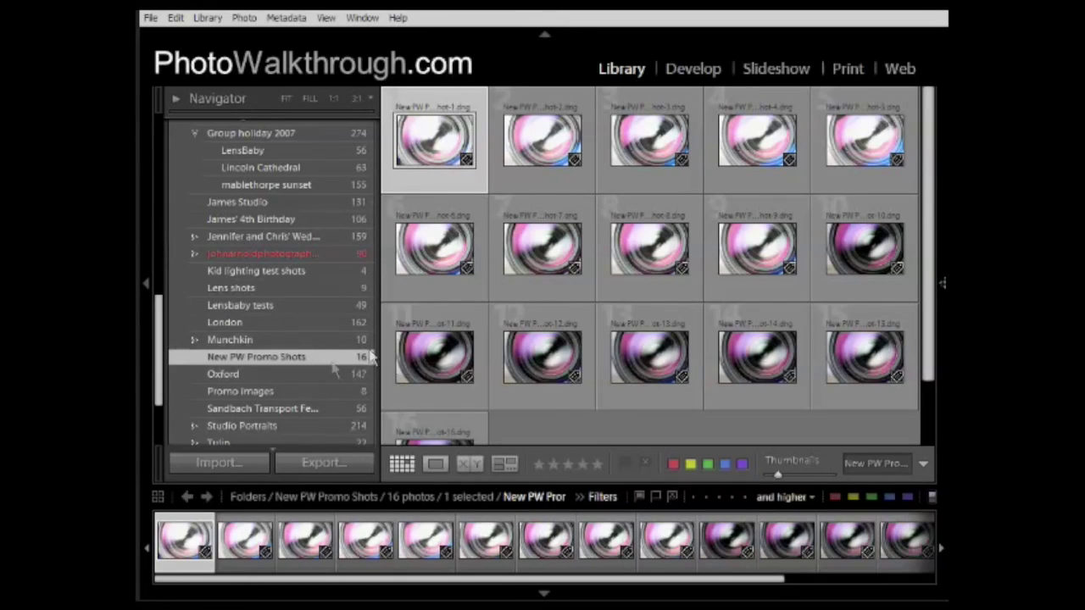
left_click_drag(157, 402, 153, 199)
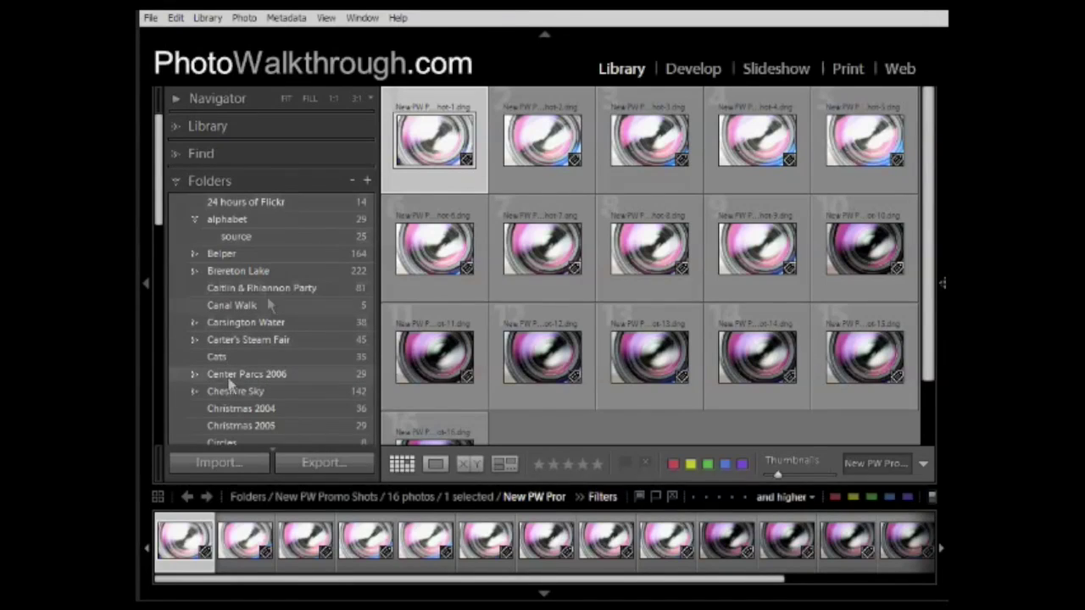
Show and hide the histogram and keywording details, then check and dismiss the panel display options
left_click(942, 282)
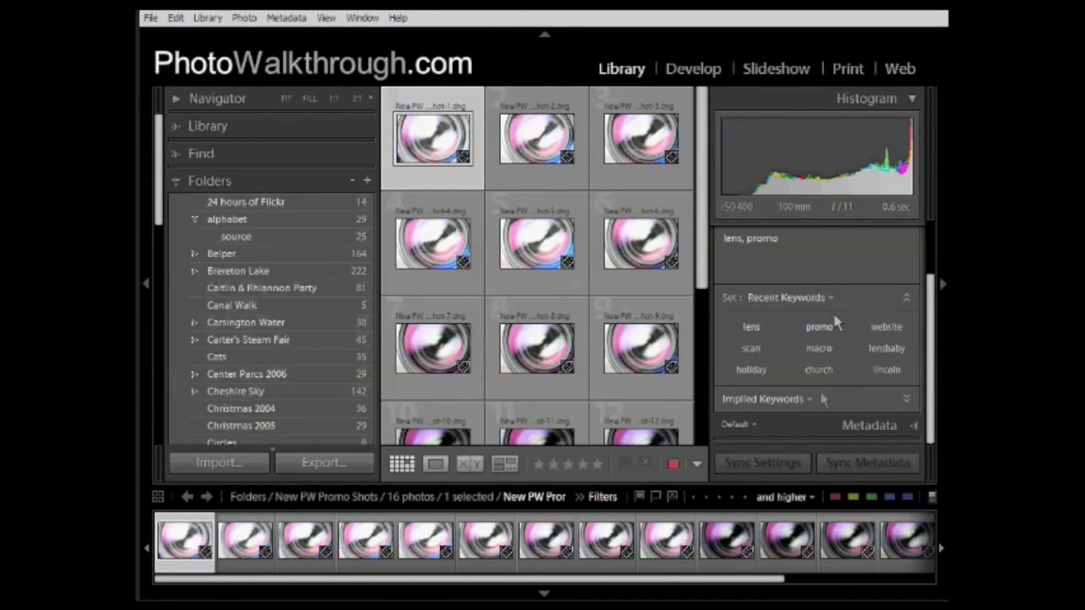
left_click(942, 288)
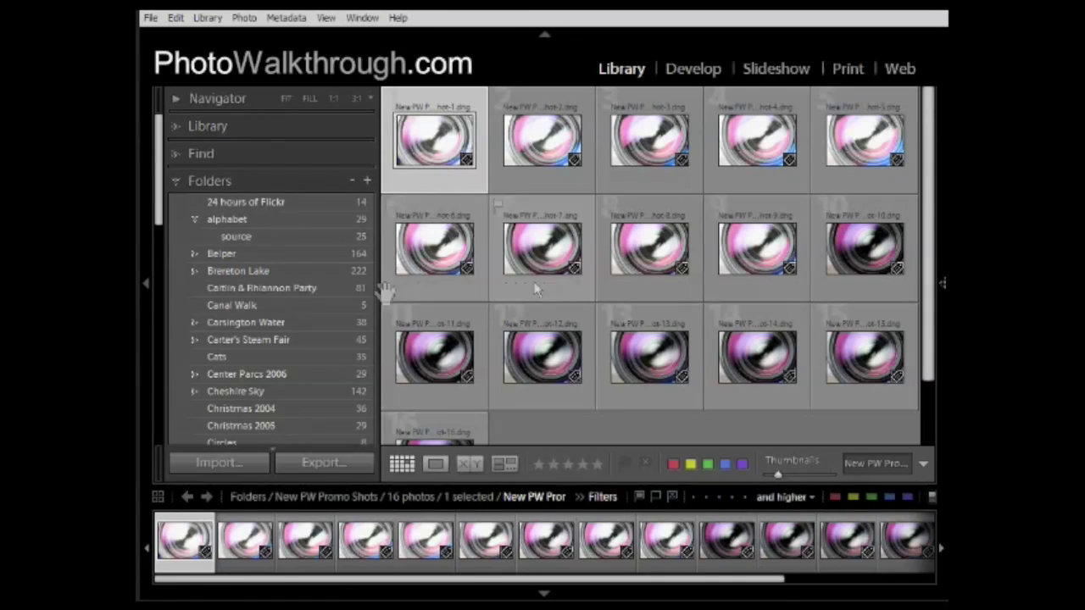
right_click(228, 189)
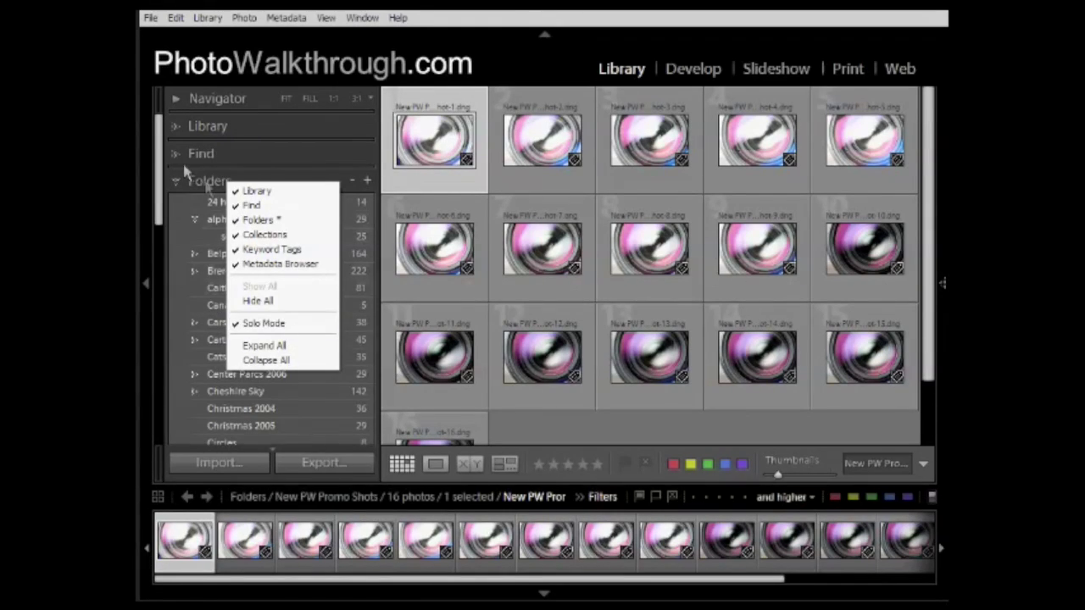
key("Escape")
Hide the filmstrip and top banner, and expand the Library list showing All Photographs
mouse_move(162, 177)
left_mouse_down()
mouse_move(163, 225)
mouse_move(163, 178)
left_mouse_up()
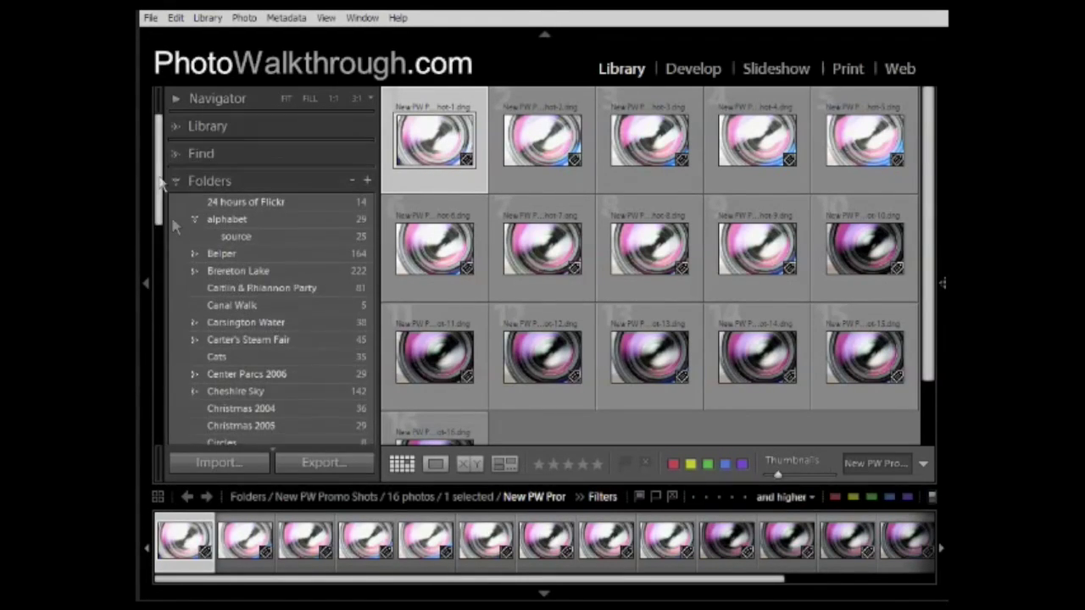
left_click(544, 591)
left_click(544, 34)
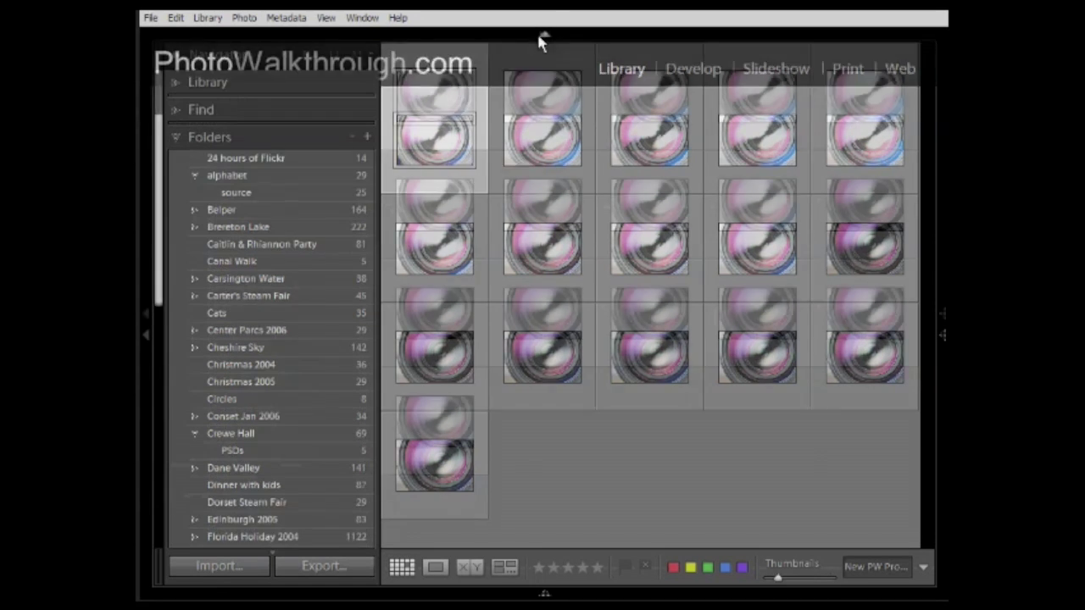
mouse_move(164, 261)
left_mouse_down()
mouse_move(164, 292)
mouse_move(164, 262)
left_mouse_up()
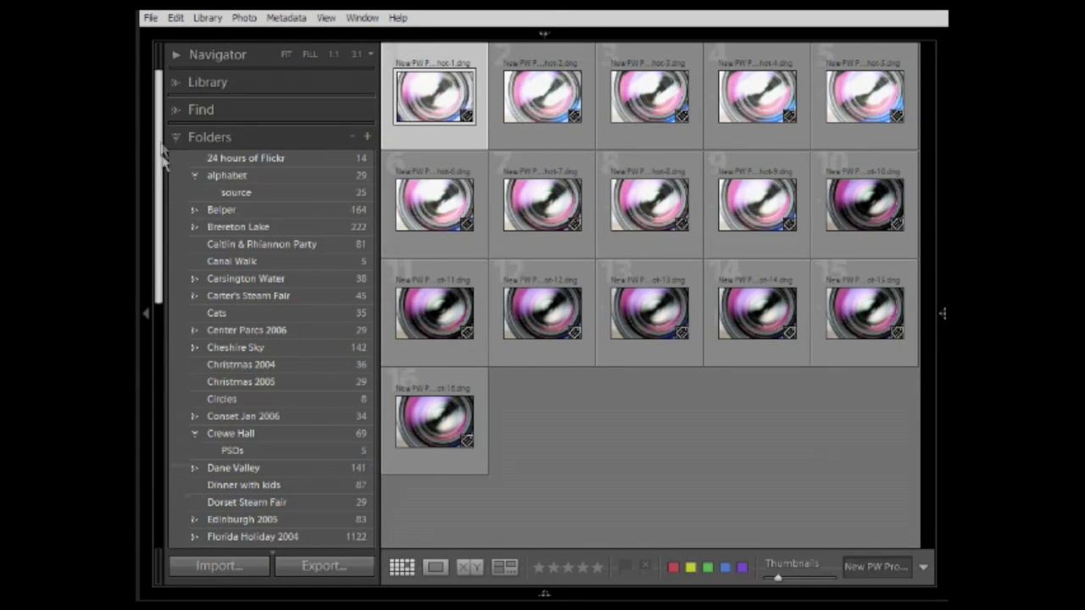
left_click(214, 88)
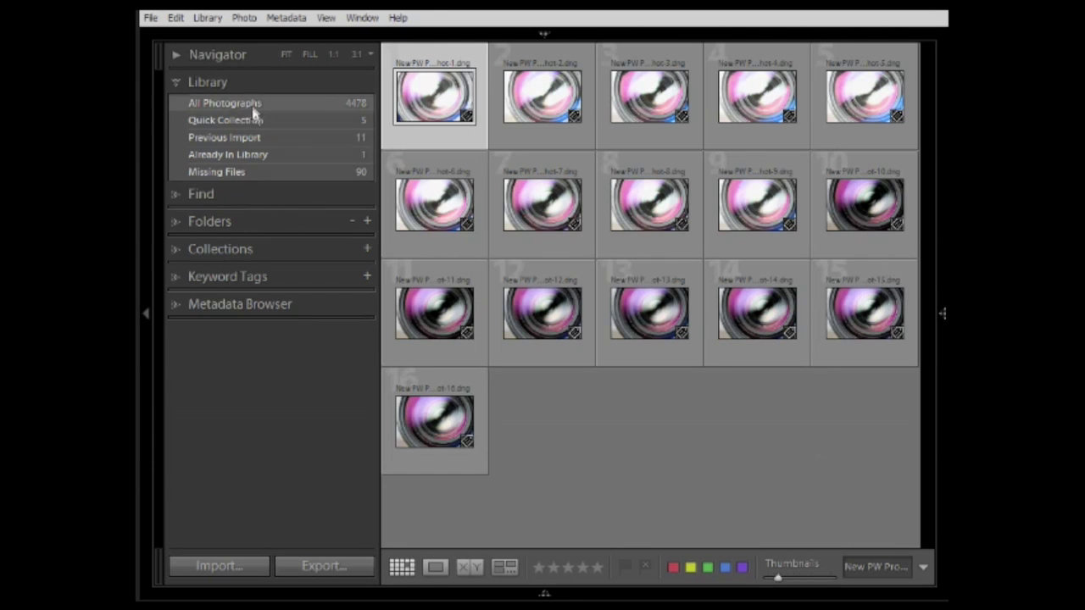
Expand the Find, Folders and Collections panels in turn and check the panel display options
left_click(204, 194)
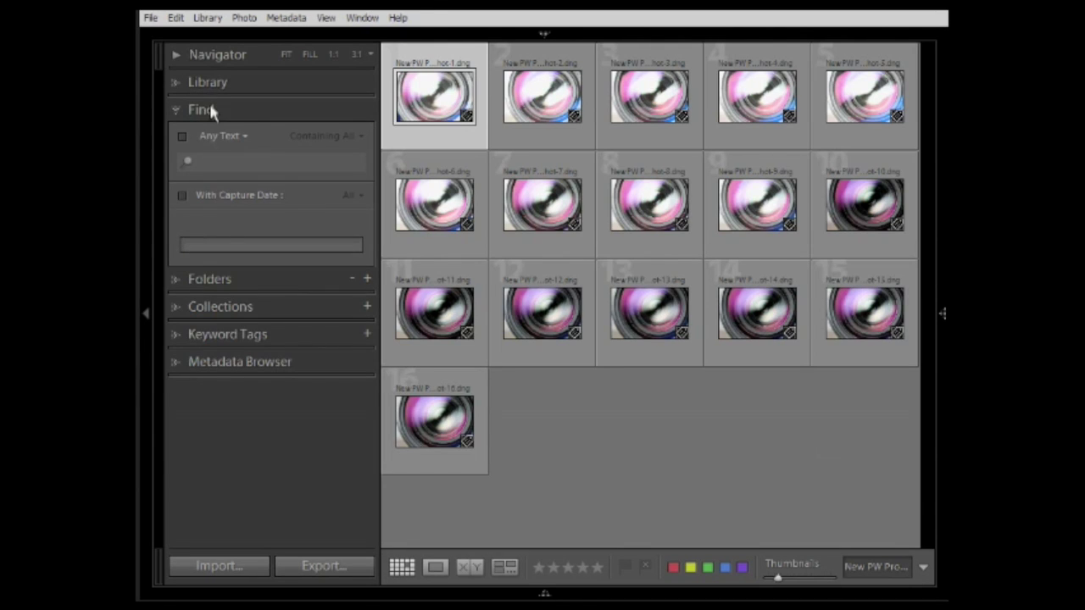
left_click(207, 288)
scroll(170, 195, "down", 2)
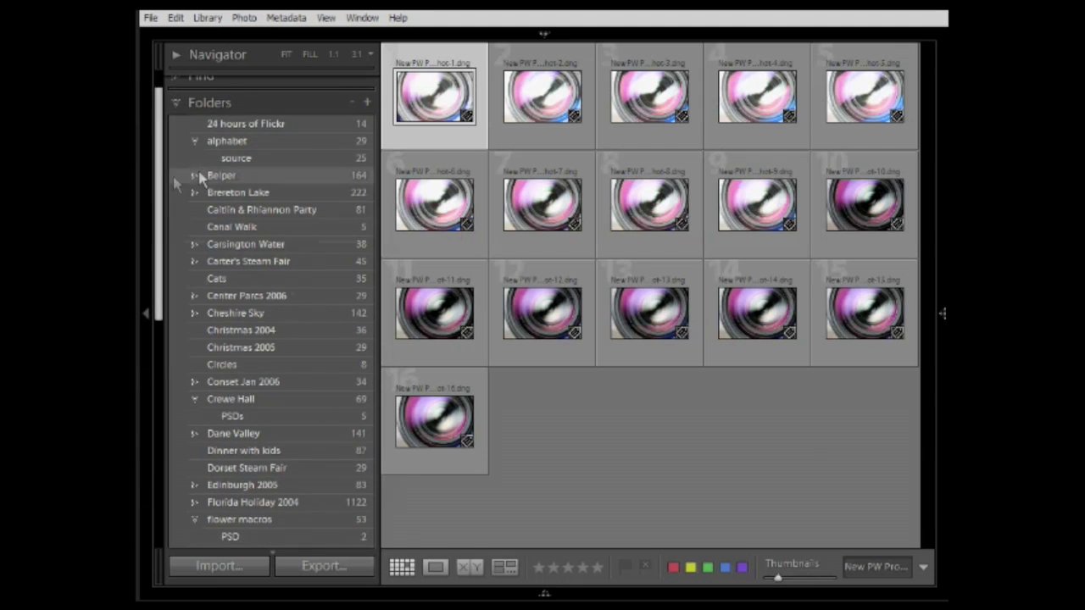
scroll(161, 181, "down", 5)
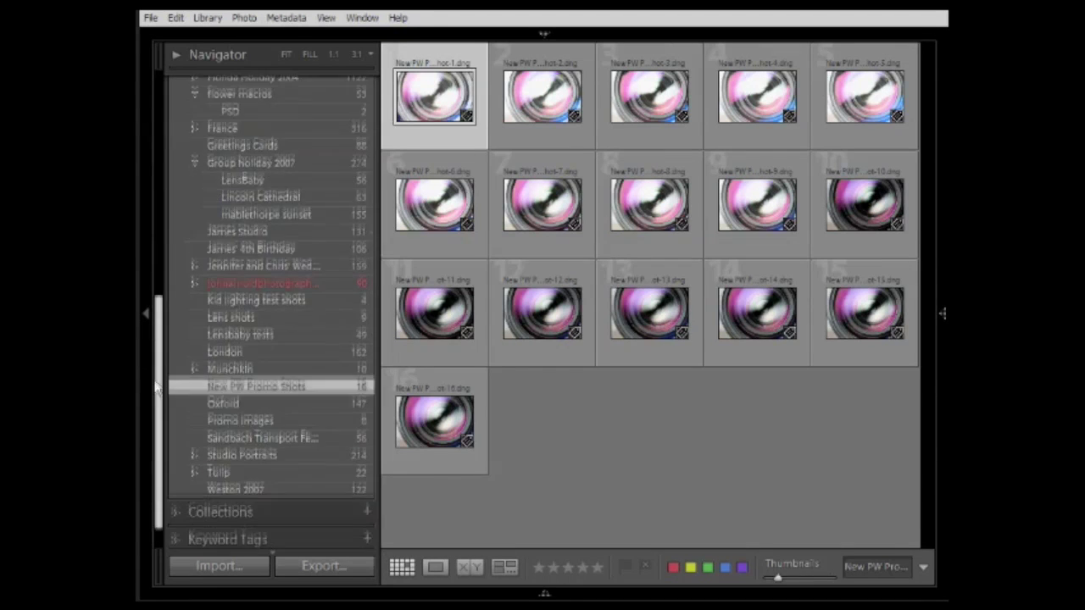
left_click(218, 503)
scroll(160, 161, "up", 2)
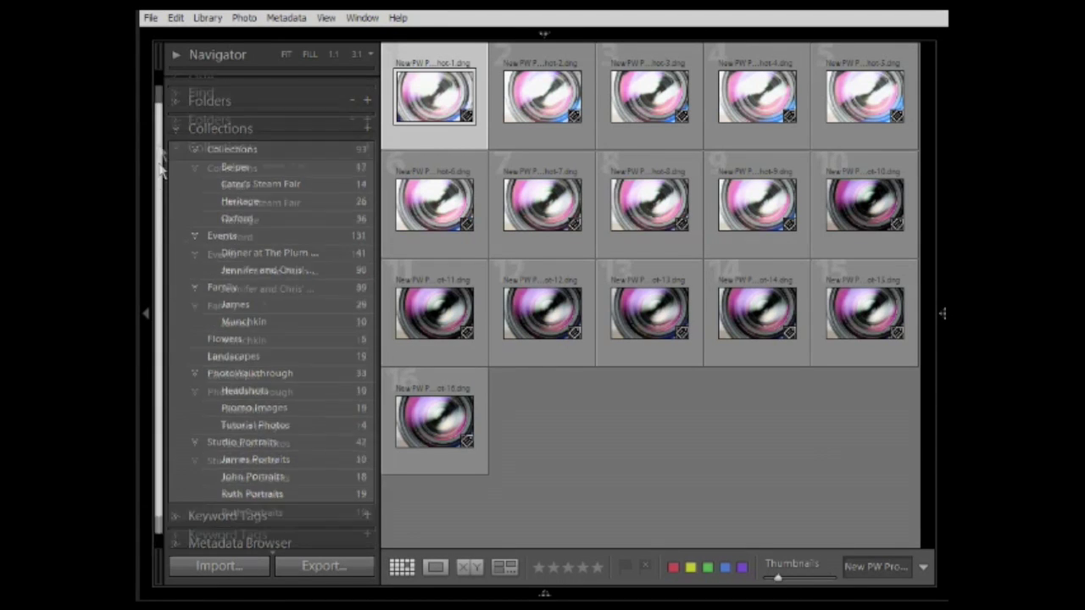
scroll(161, 152, "up", 1)
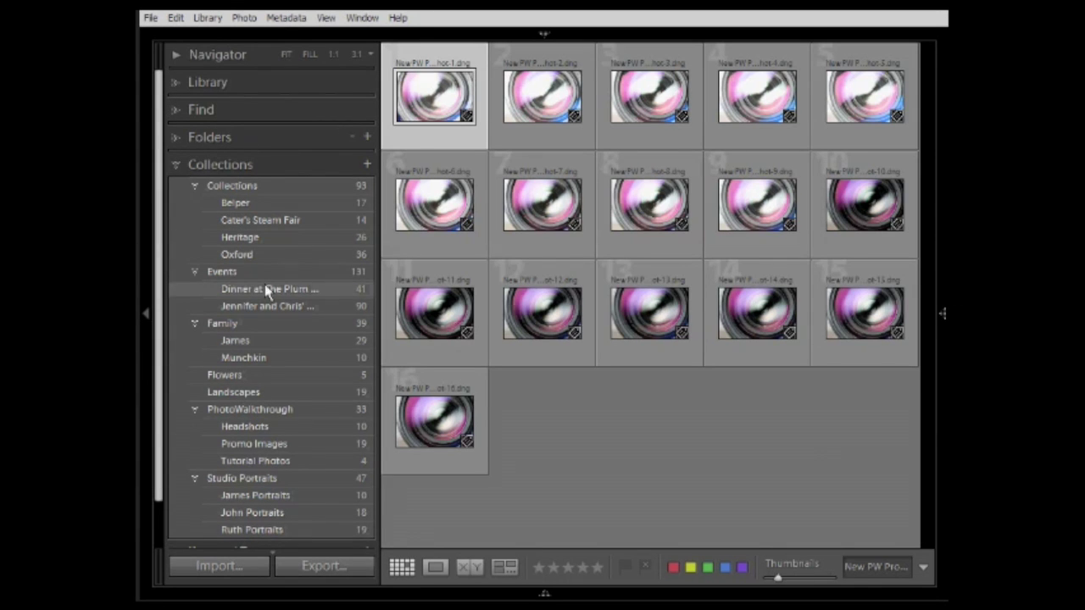
right_click(216, 172)
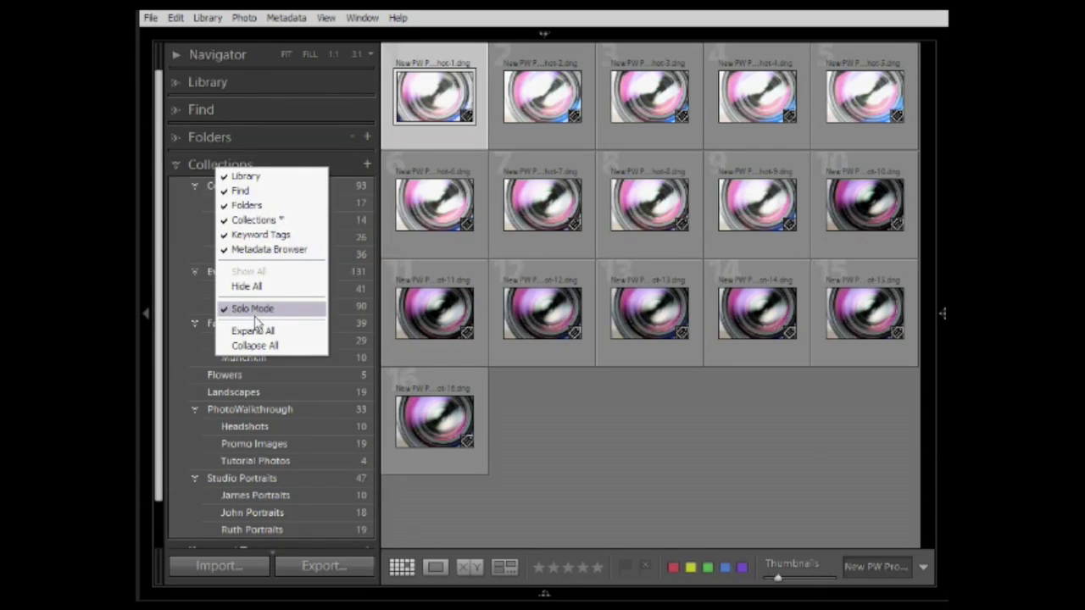
left_click(198, 170)
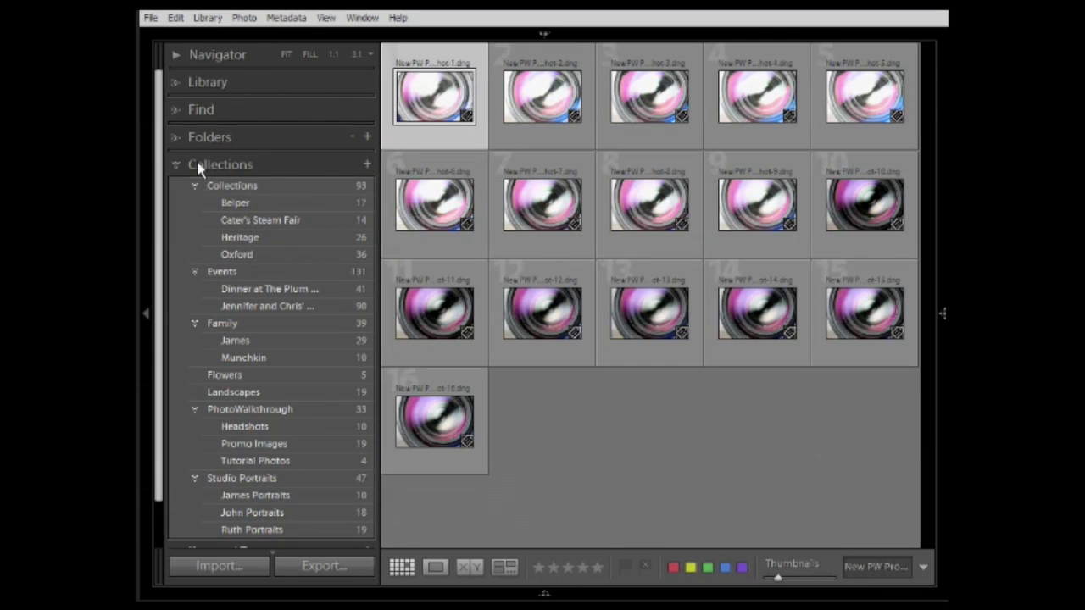
Reopen the folder list at New PW Promo Shots and restore the filmstrip below the grid
left_click(202, 136)
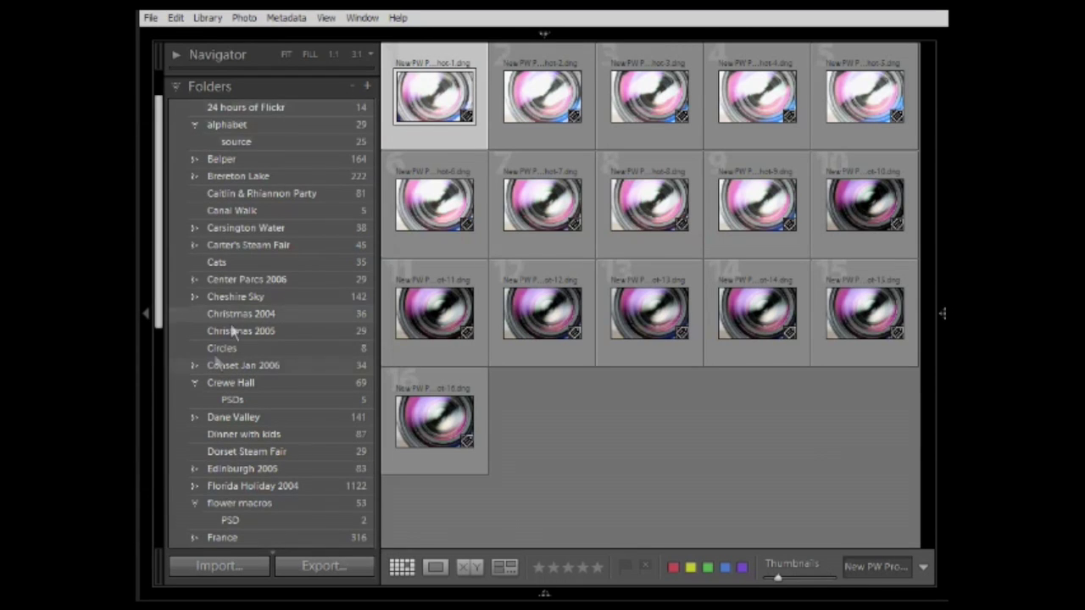
scroll(165, 280, "down", 10)
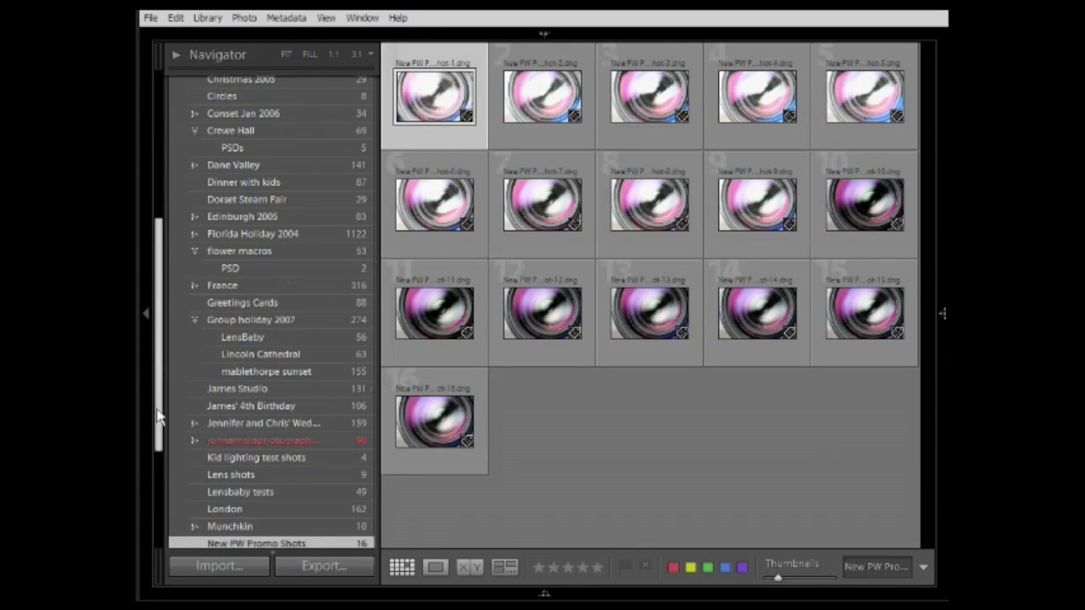
left_click(258, 415)
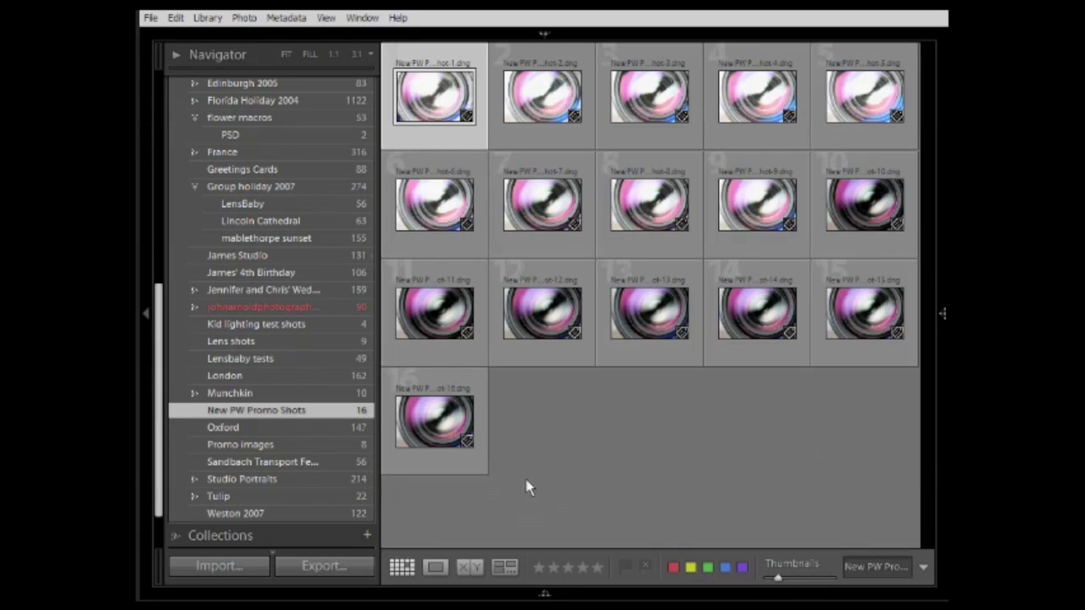
left_click(543, 595)
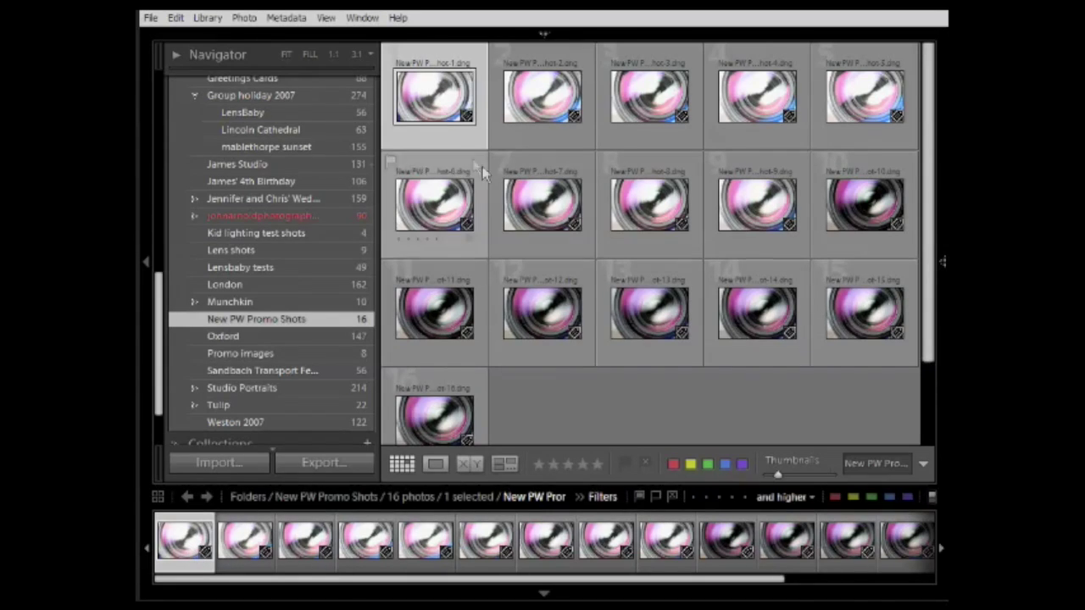
Step through the promo shots with the arrow keys, ending on photo 6
key("Right")
key("Right")
key("Right")
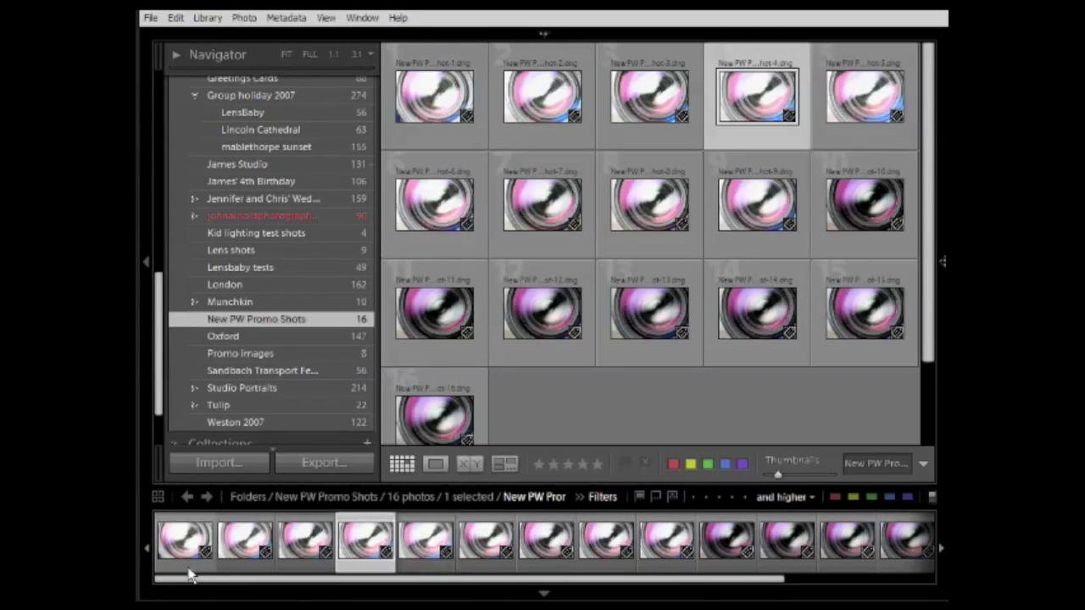
key("Left")
key("Left")
key("Right")
key("Right")
key("Right")
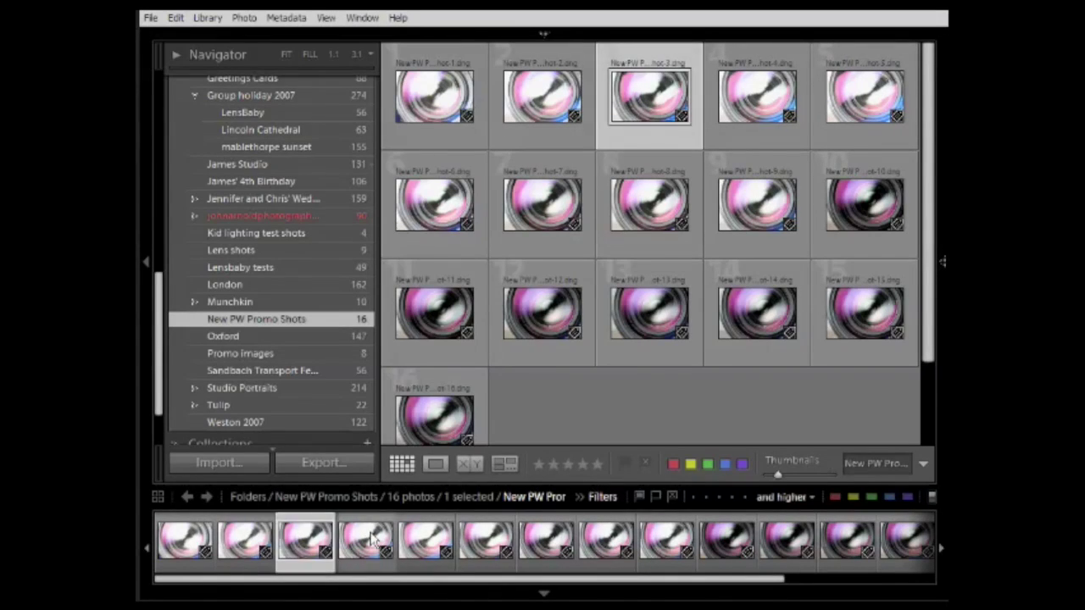
key("Right")
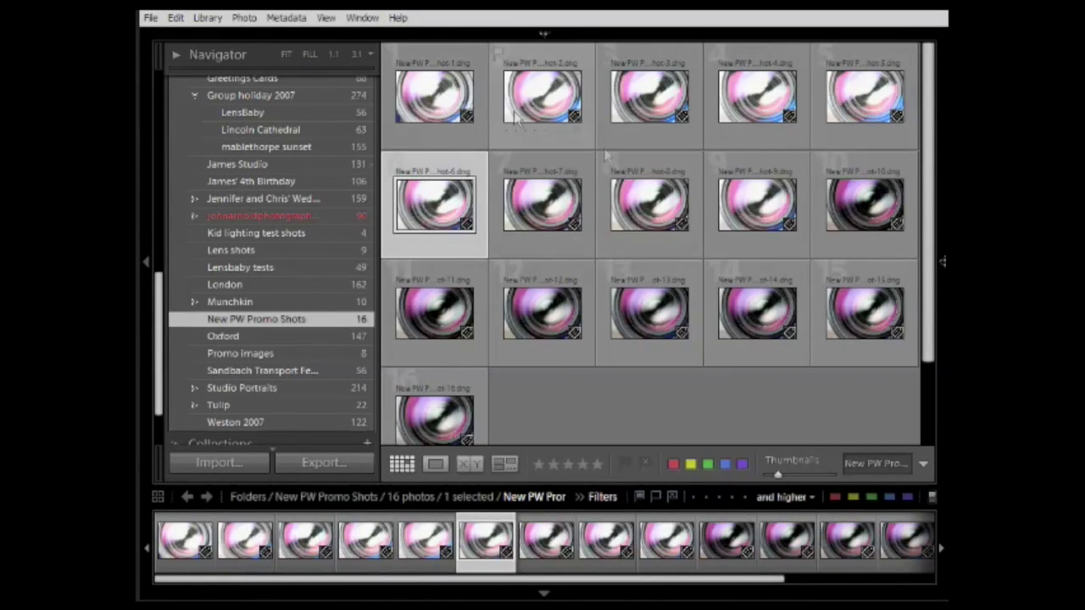
Deselect photo 6, select photos 10 through 16, and add photos 7, 2, 1 and 3
left_click(679, 421)
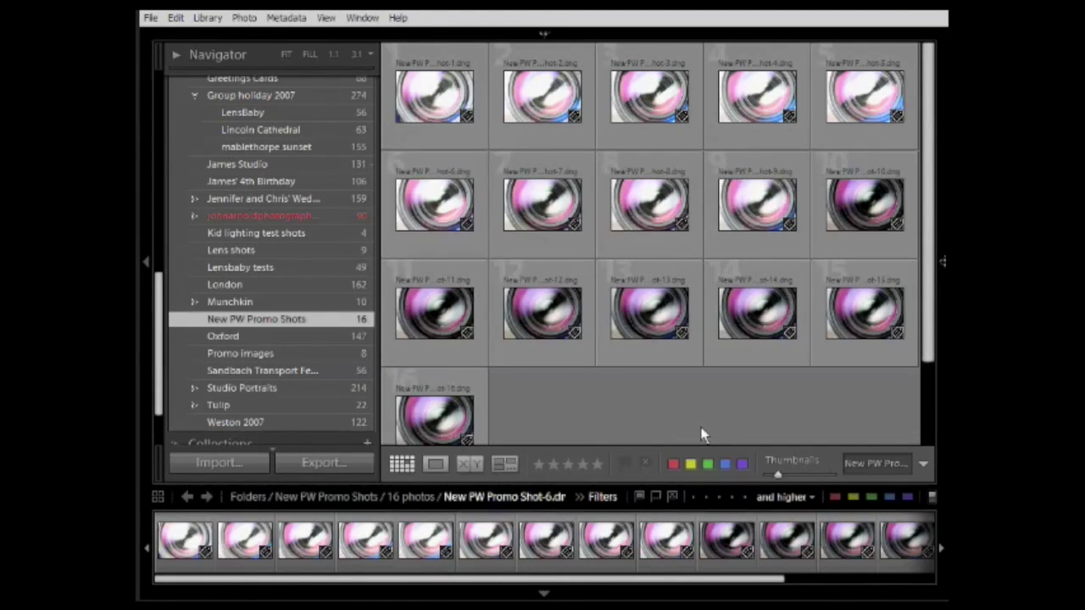
left_click(862, 214)
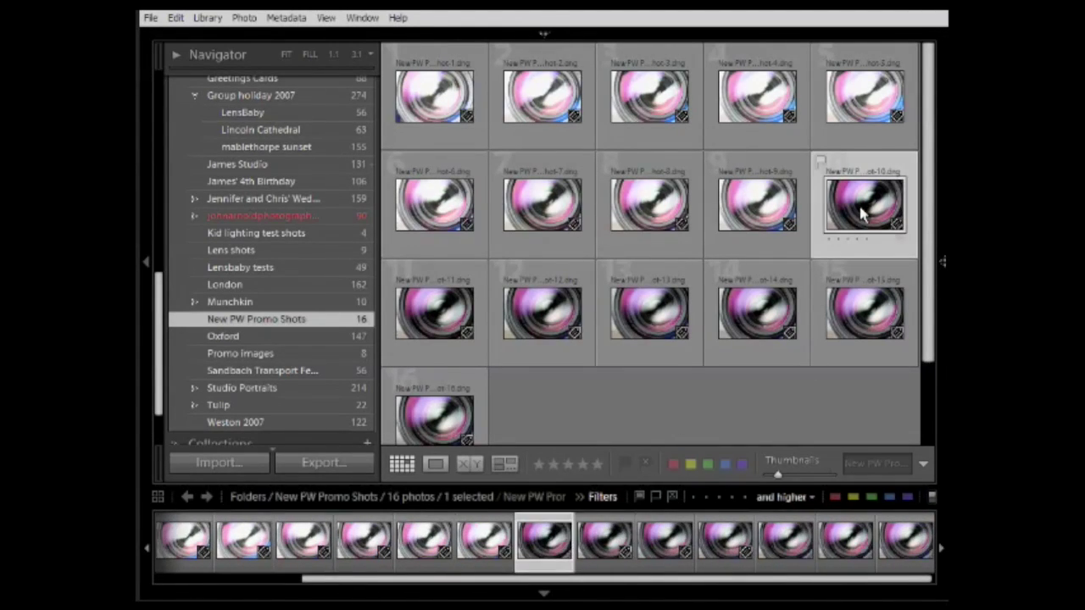
left_click(439, 421, "shift")
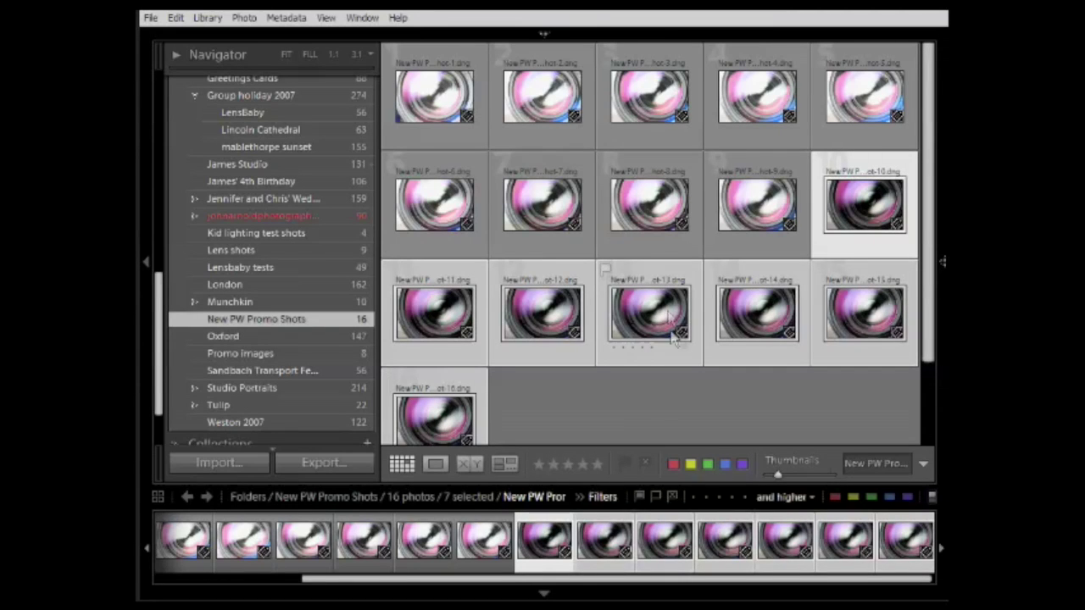
left_click(559, 220, "ctrl")
left_click(547, 100, "ctrl")
left_click(434, 95, "ctrl")
left_click(648, 95, "ctrl")
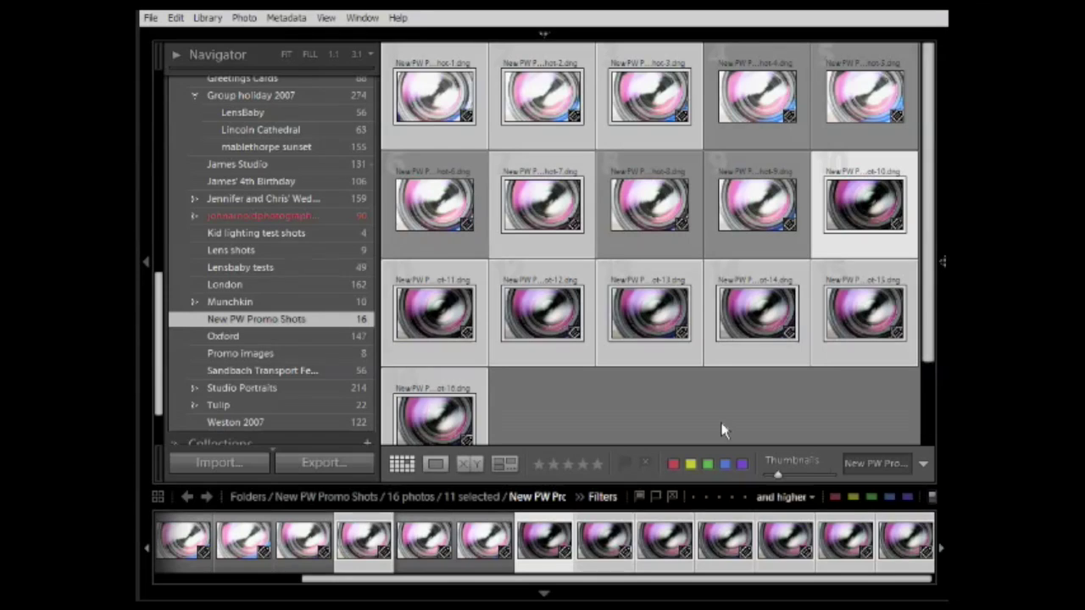
Add photos 4, 5, 8 and 9, then deselect photos 1–5, 7 and 8 again
left_click(744, 97, "ctrl")
left_click(856, 97, "ctrl")
left_click(754, 203, "ctrl")
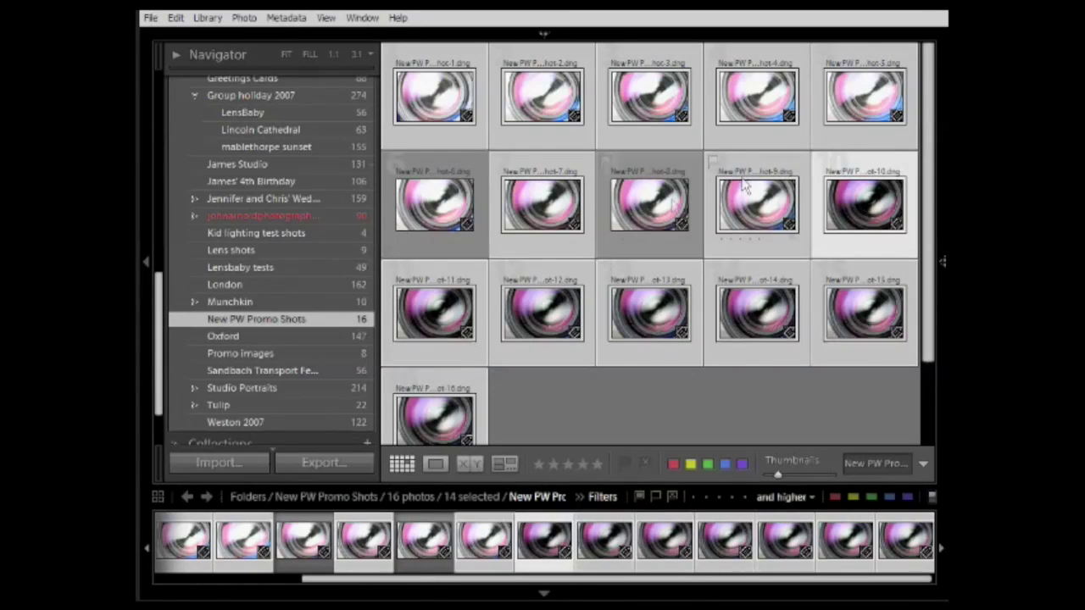
left_click(638, 212, "ctrl")
left_click(530, 229, "ctrl")
left_click(451, 101, "ctrl")
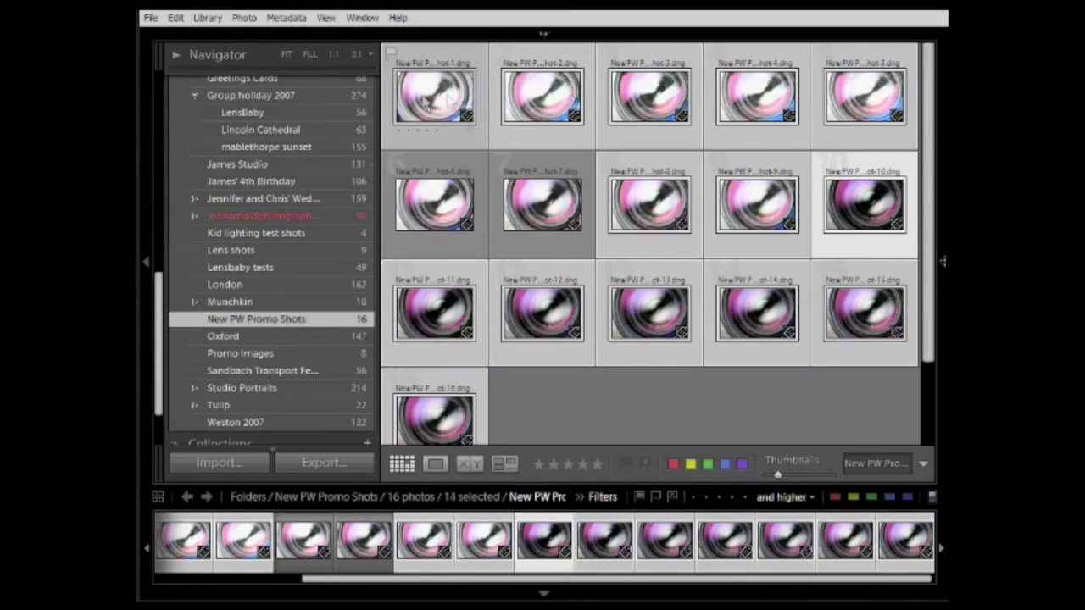
left_click(574, 110, "ctrl")
left_click(649, 98, "ctrl")
left_click(649, 203, "ctrl")
left_click(757, 97, "ctrl")
left_click(864, 97, "ctrl")
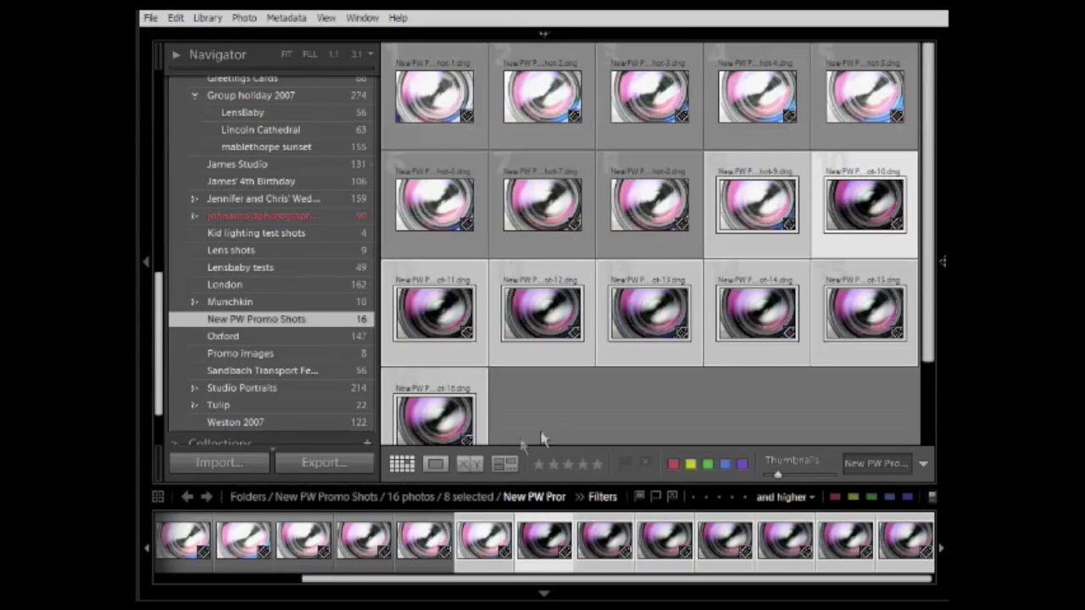
Clear the selection, select only the first photo and enlarge it in Loupe view
left_click(594, 429)
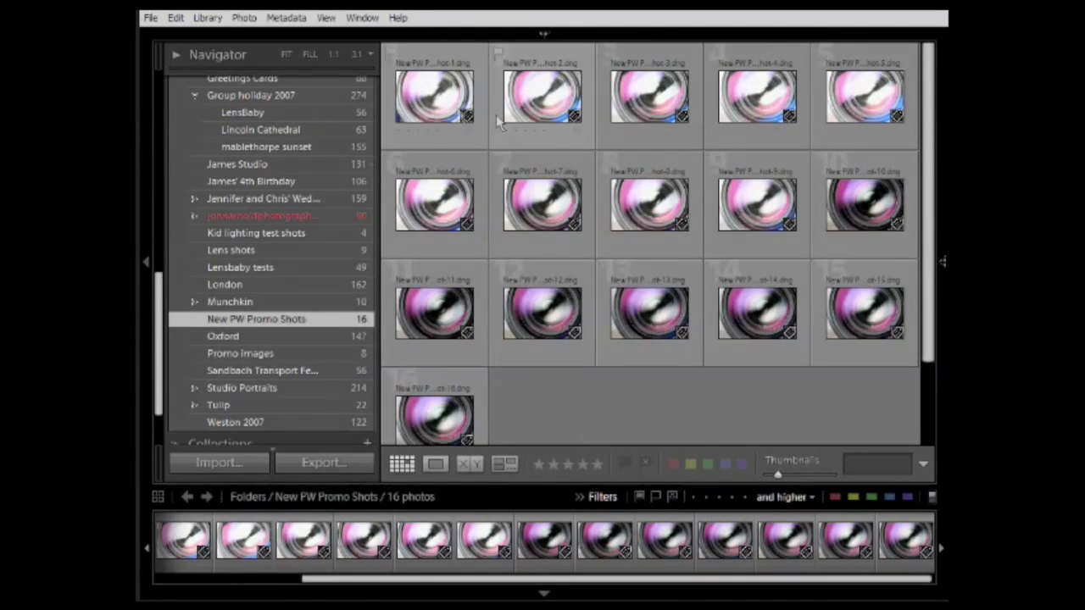
left_click(437, 106)
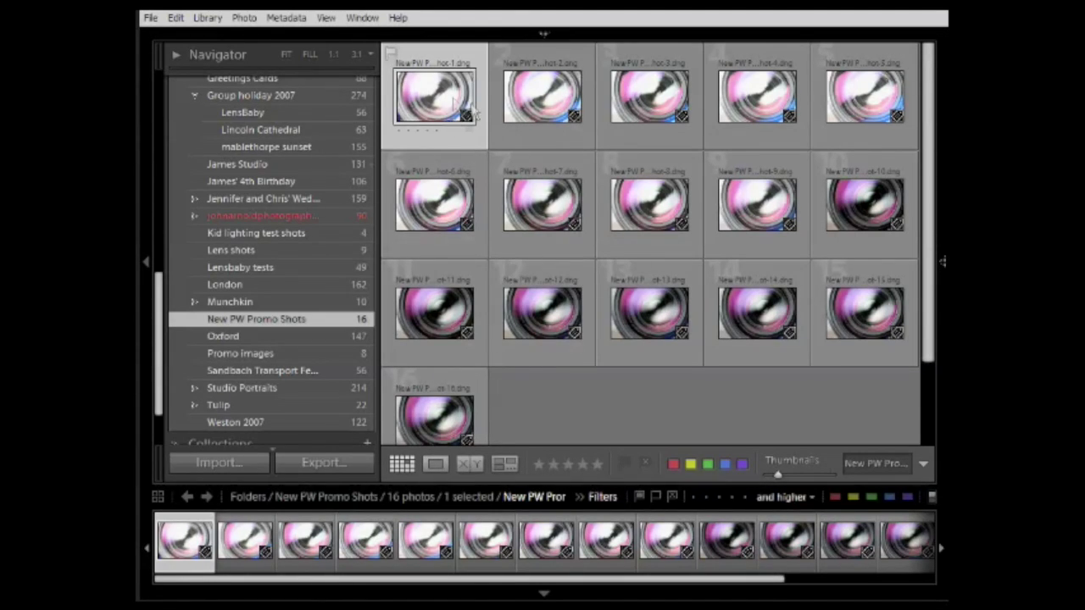
key("e")
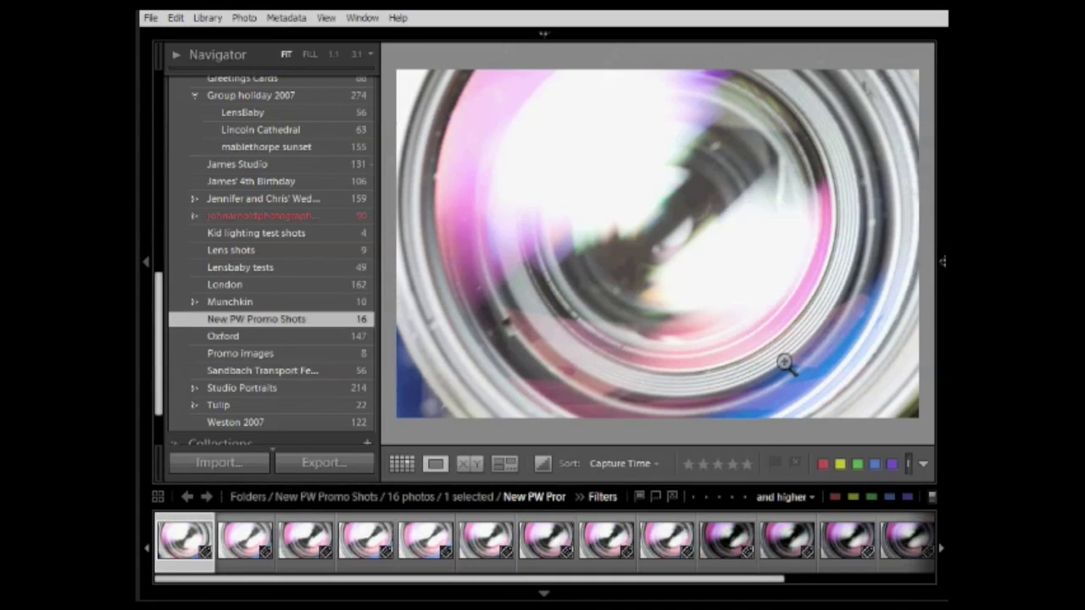
Zoom the first promo shot to 1:1 and pan around to inspect its detail
left_click(841, 258)
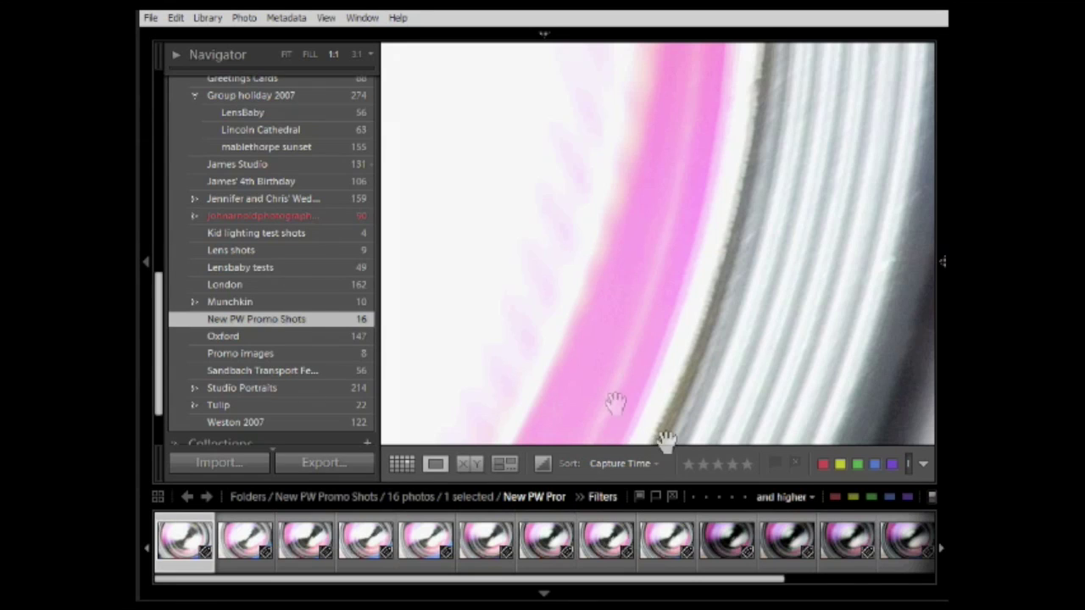
left_click_drag(753, 316, 605, 370)
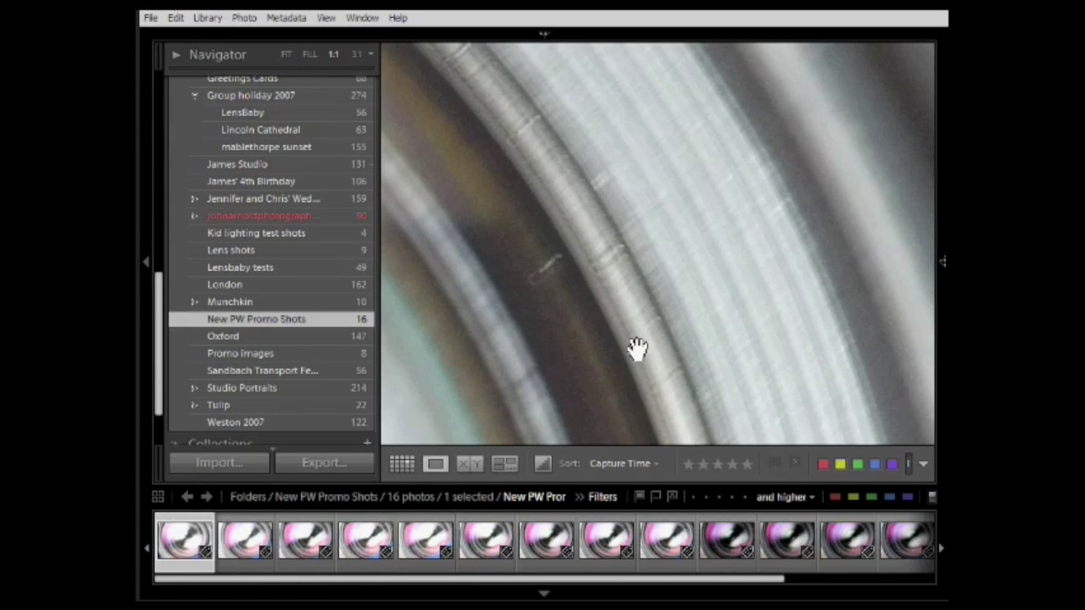
left_click_drag(636, 339, 628, 341)
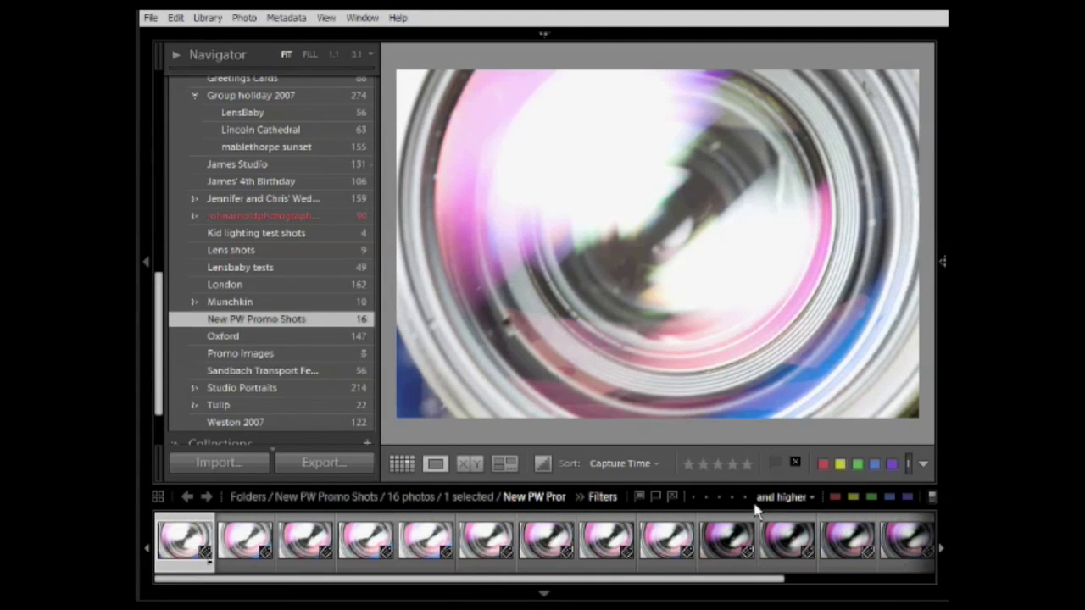
Zoom in on the second promo shot, flag it as rejected, and return to Grid view
left_click(244, 546)
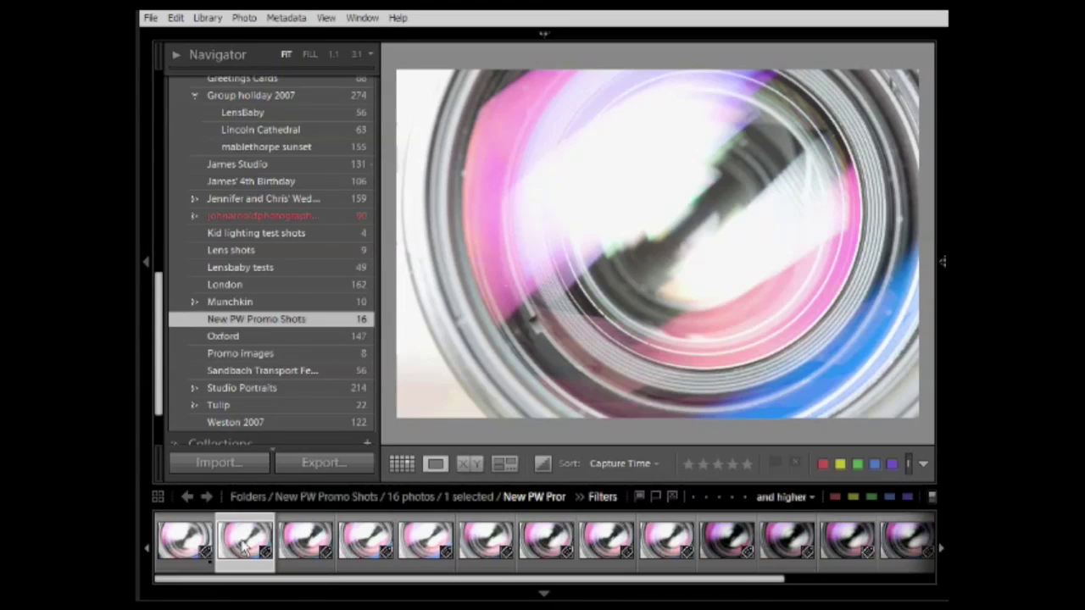
left_click(565, 309)
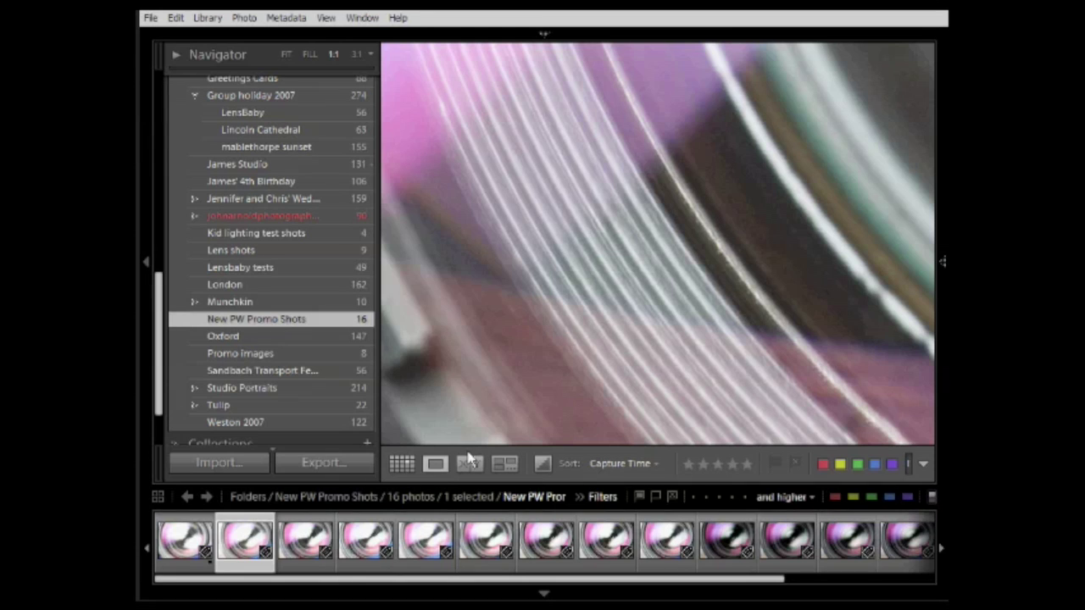
left_click(696, 268)
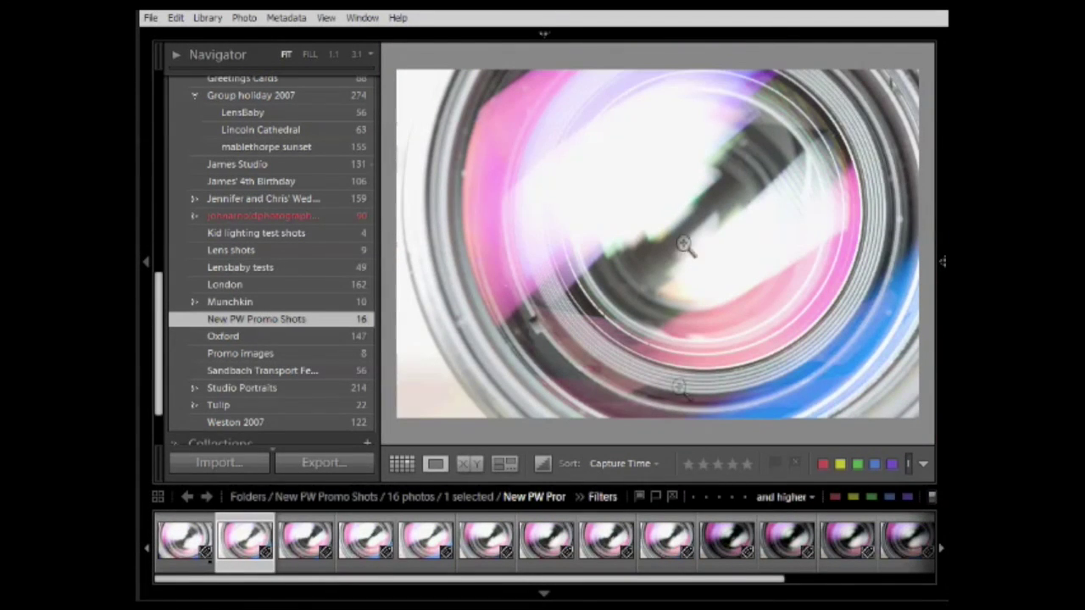
key("x")
left_click(402, 463)
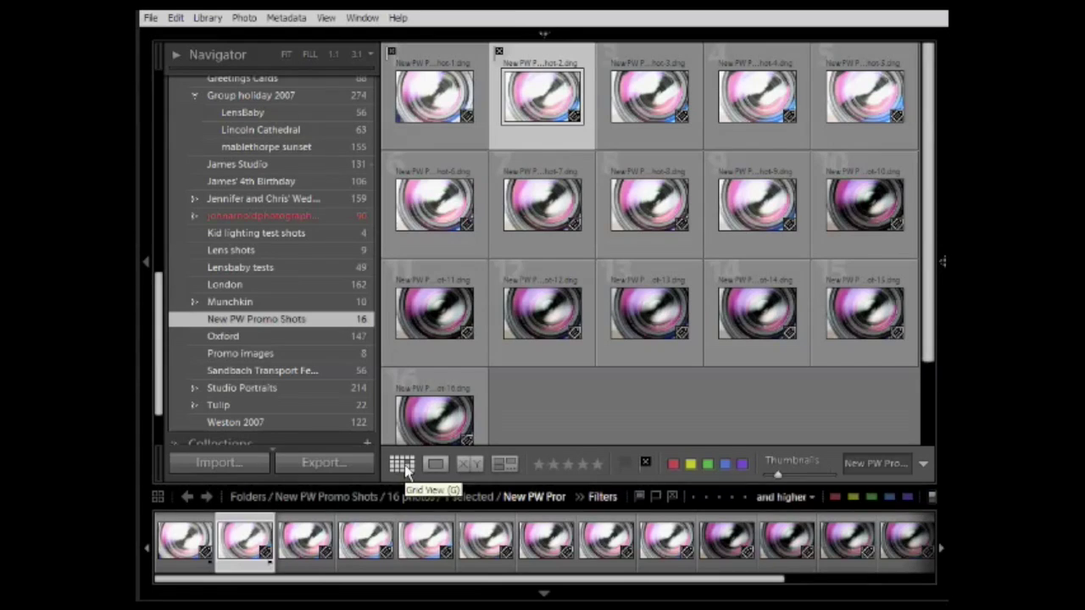
Select promo shots 1 through 5 and flag them all as rejected
left_click(451, 100)
left_click(860, 118, "shift")
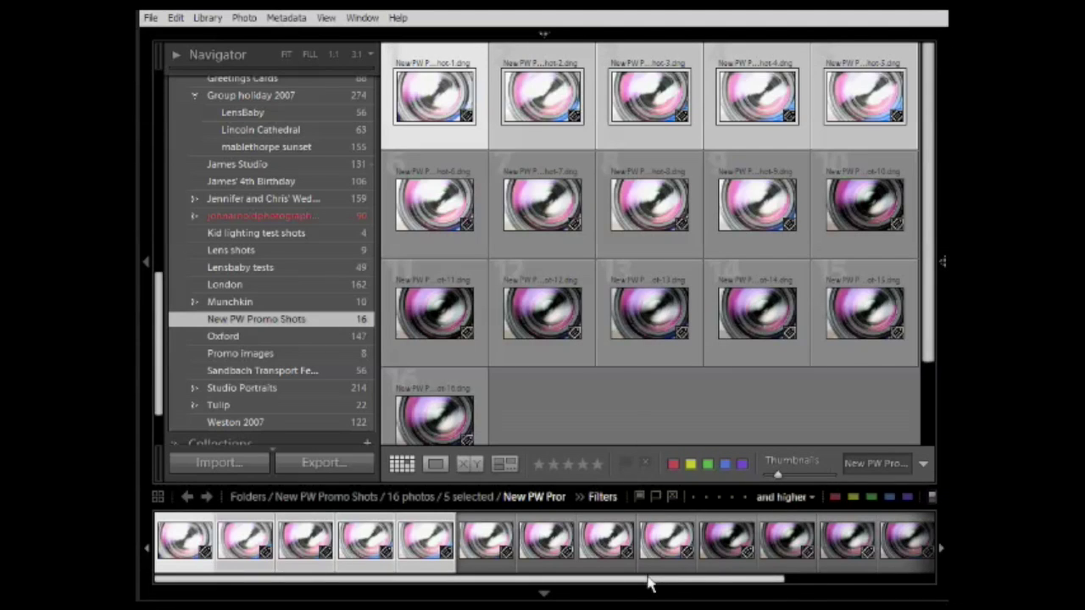
left_click(645, 463)
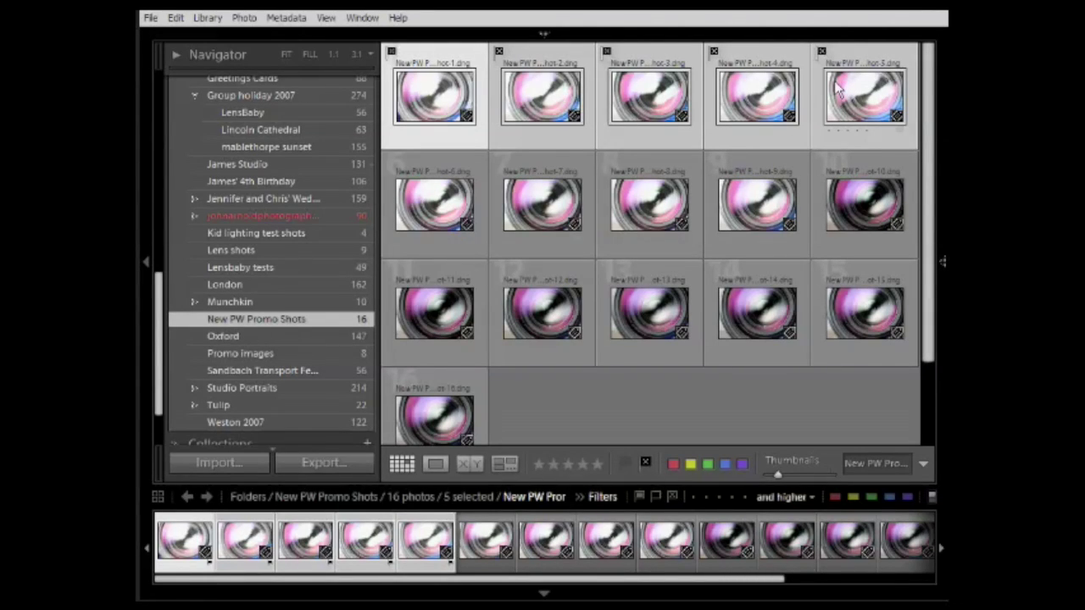
Select shots 10 through 16 and lay them out together in Survey view
left_click(471, 217)
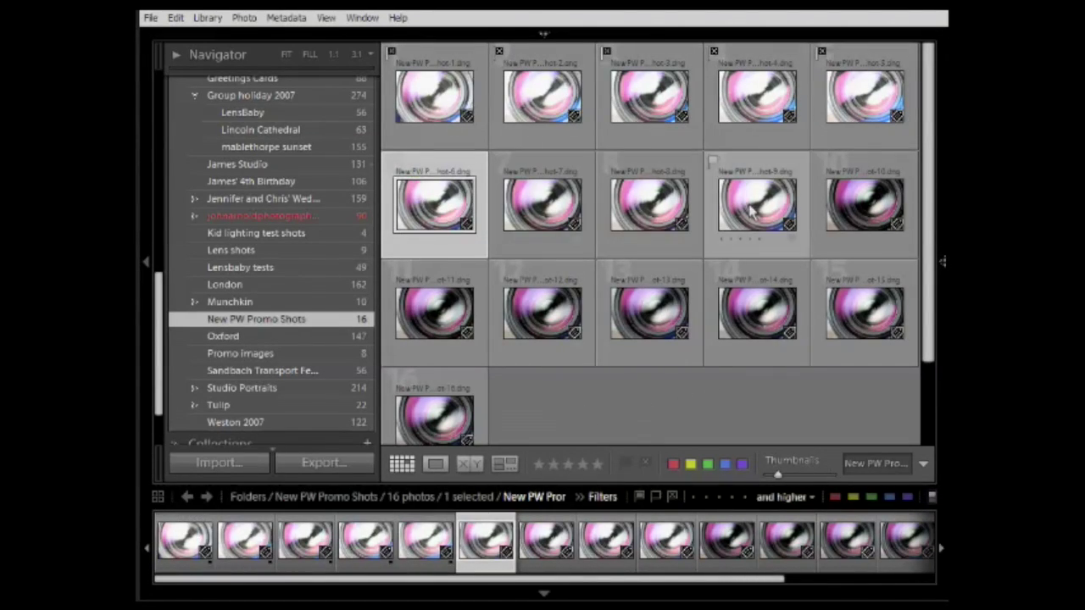
left_click(847, 204)
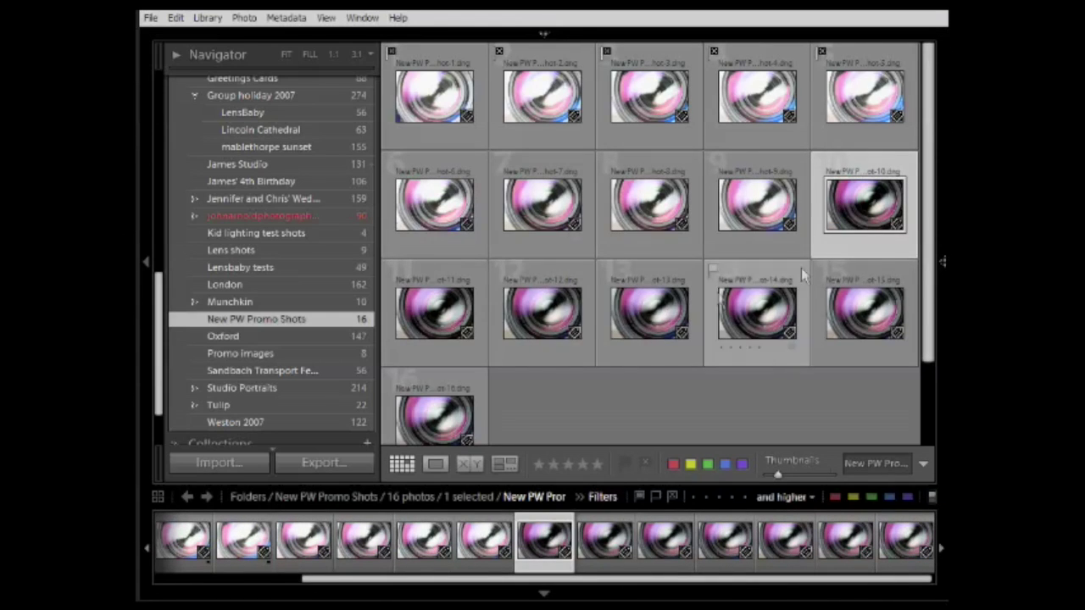
left_click(449, 410, "shift")
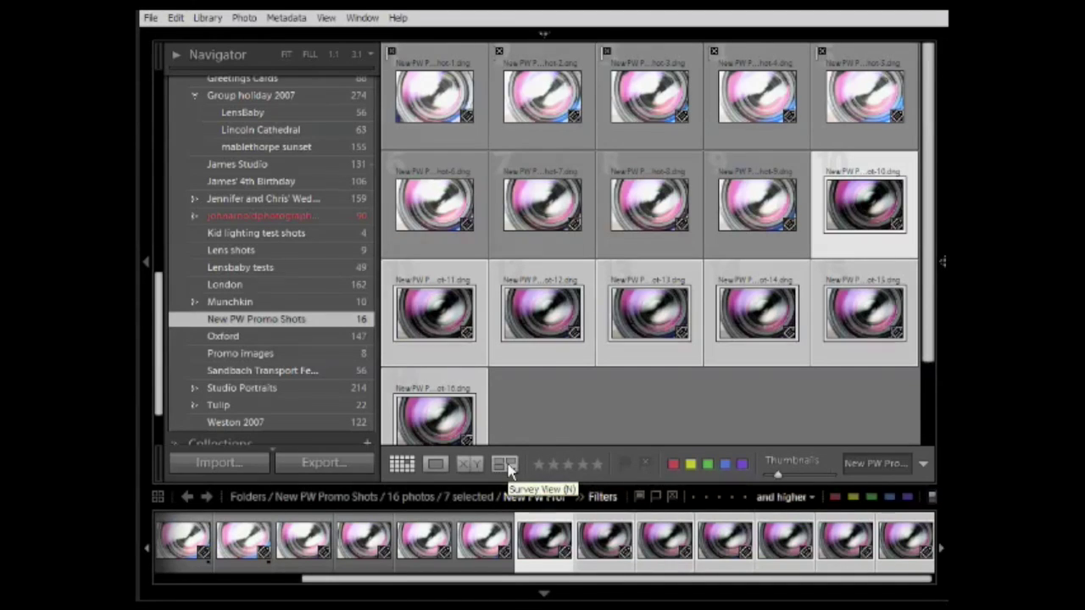
left_click(505, 466)
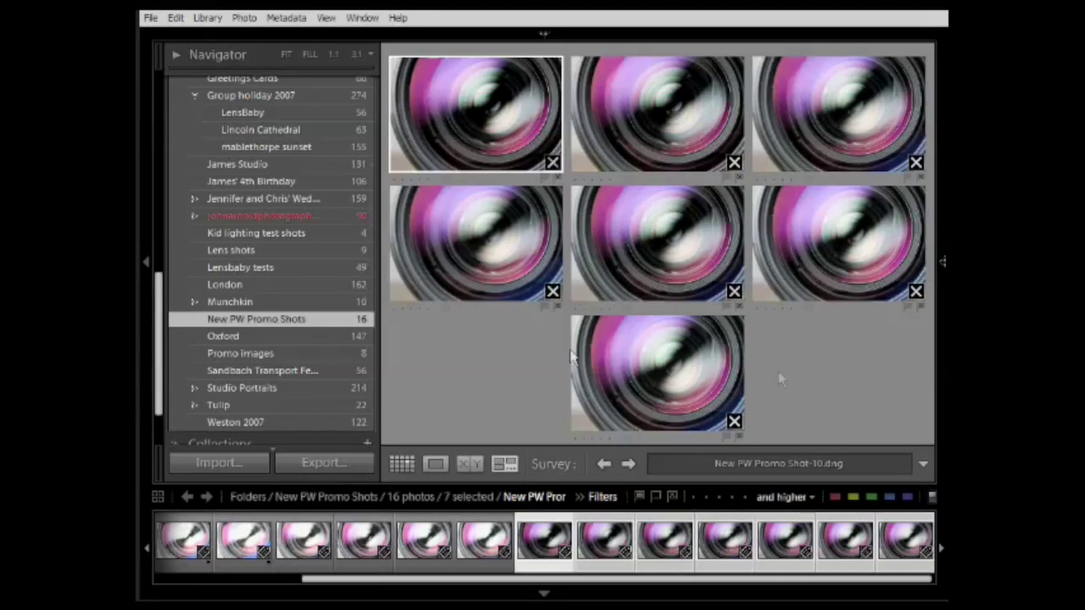
Hide the filmstrip and collapse the left folders panel so the seven surveyed shots fill the window
left_click(543, 594)
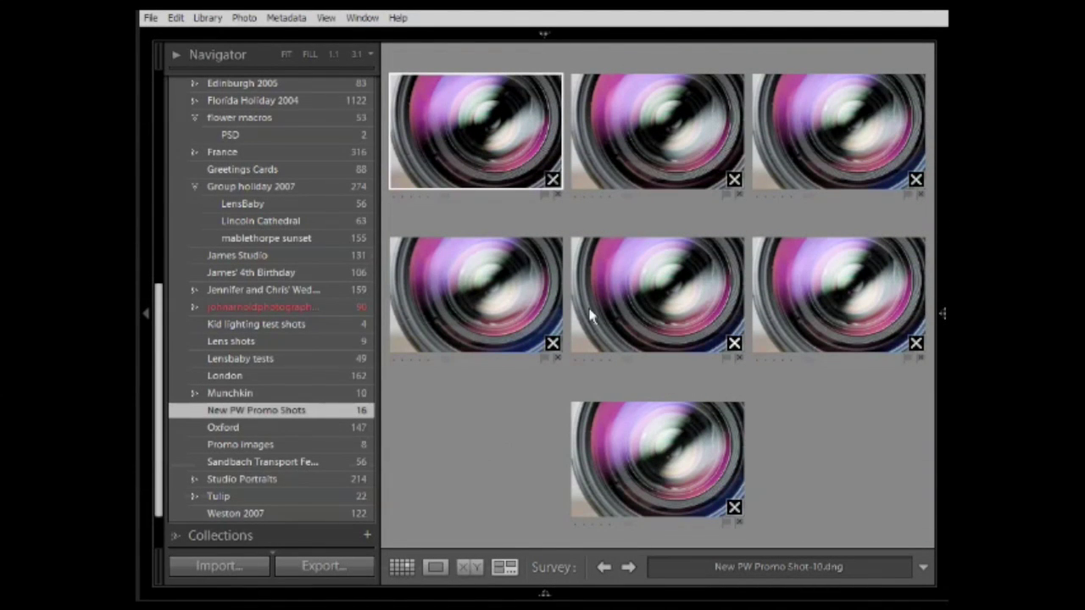
left_click(145, 307)
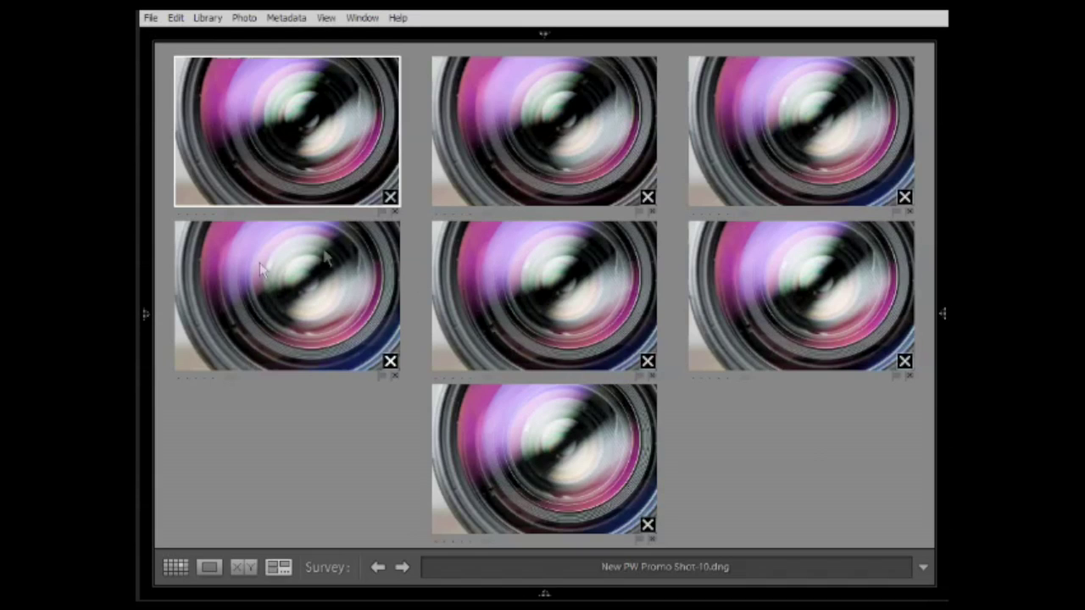
Remove five shots from the survey leaving two, then bring back the filmstrip and survey toolbar
left_click(648, 528)
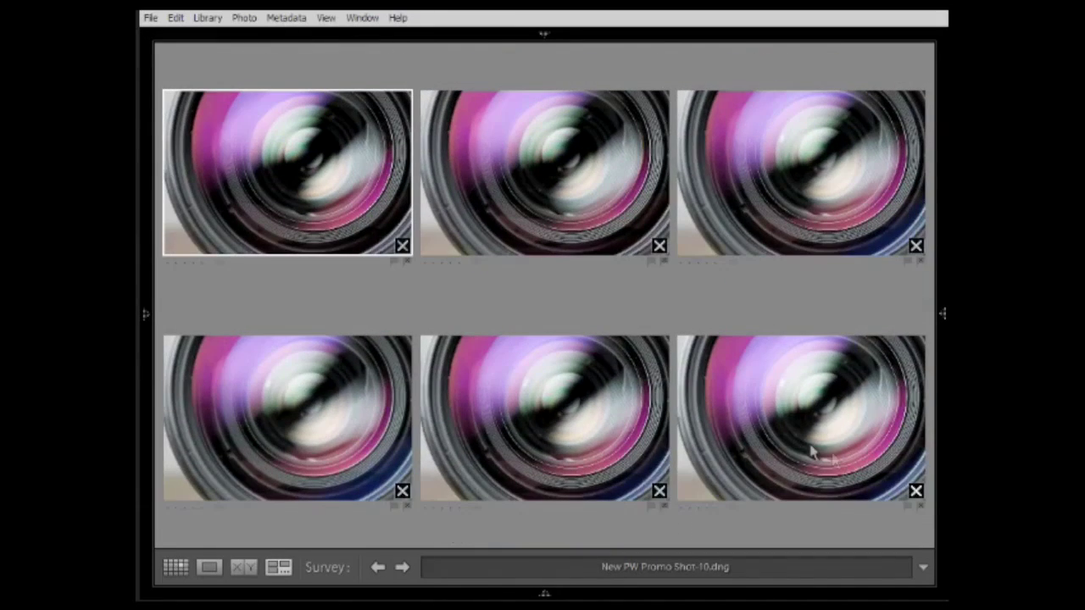
left_click(915, 493)
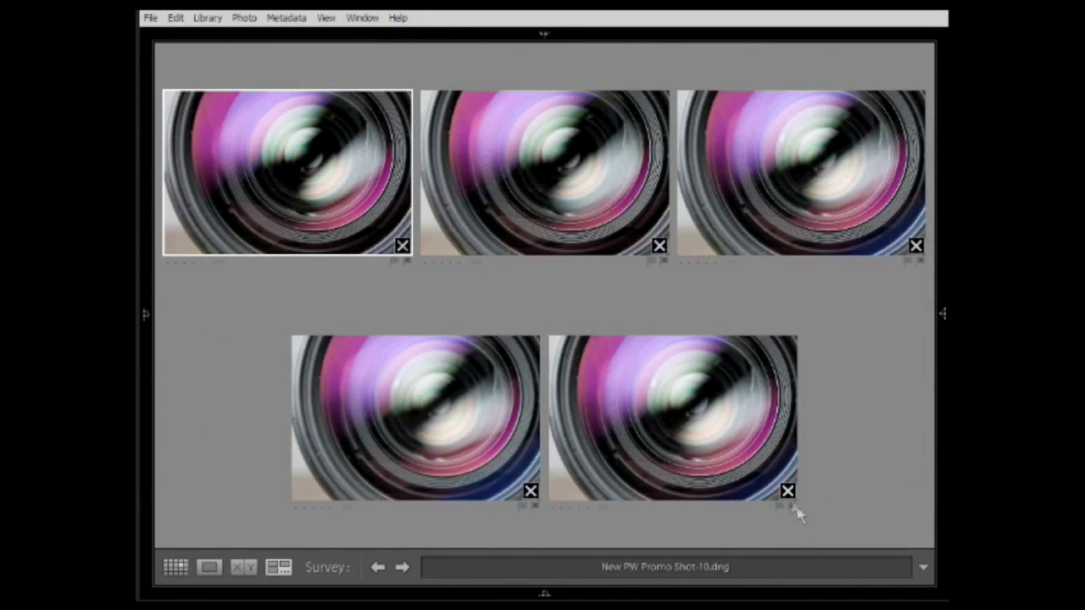
left_click(787, 491)
left_click(900, 526)
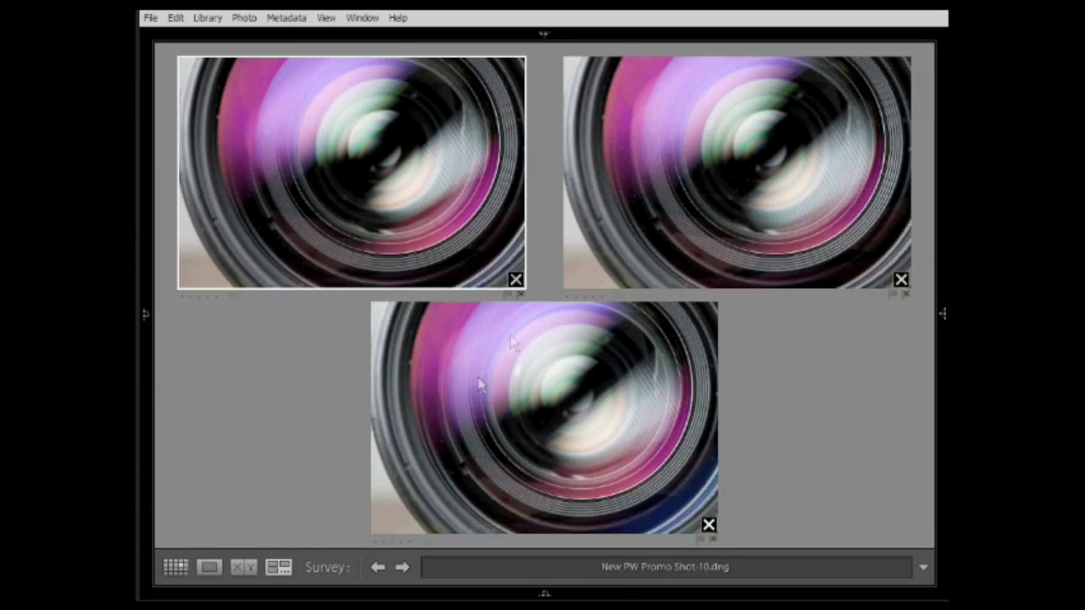
left_click(708, 526)
mouse_move(599, 581)
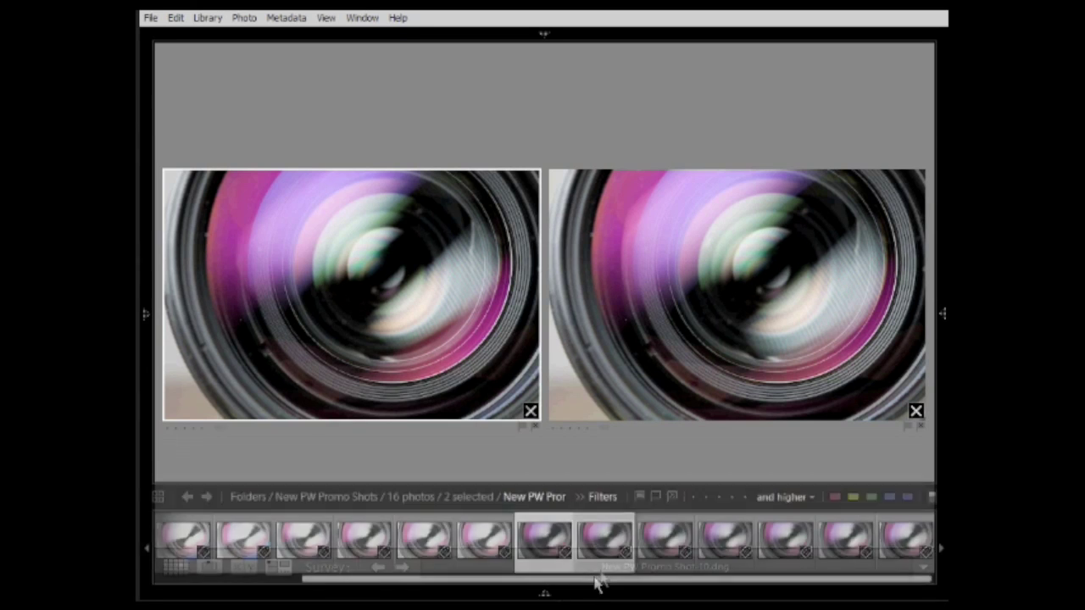
key("t")
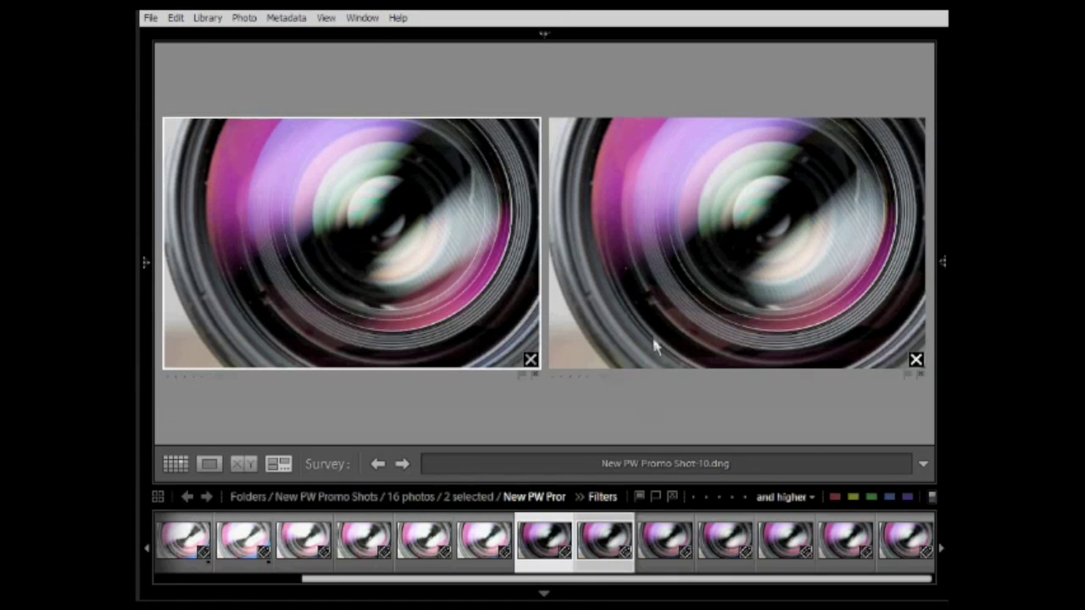
Switch to Compare view and, after trying shots 6, 9, 10 and 11, make shot 7 the Select
left_click(246, 465)
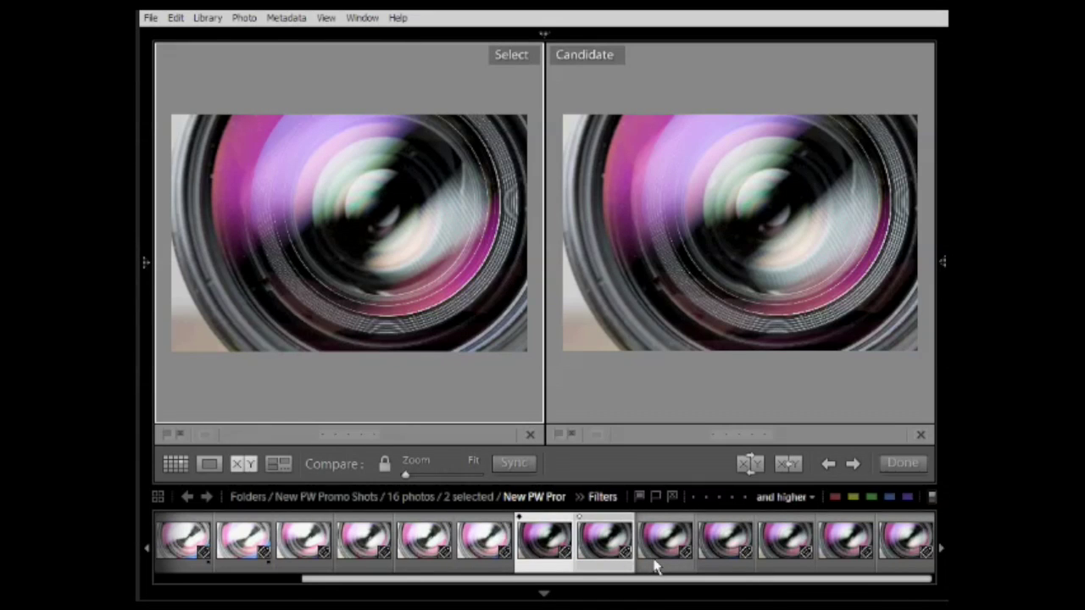
left_click(508, 547)
left_click(519, 549)
left_click(827, 555, "shift")
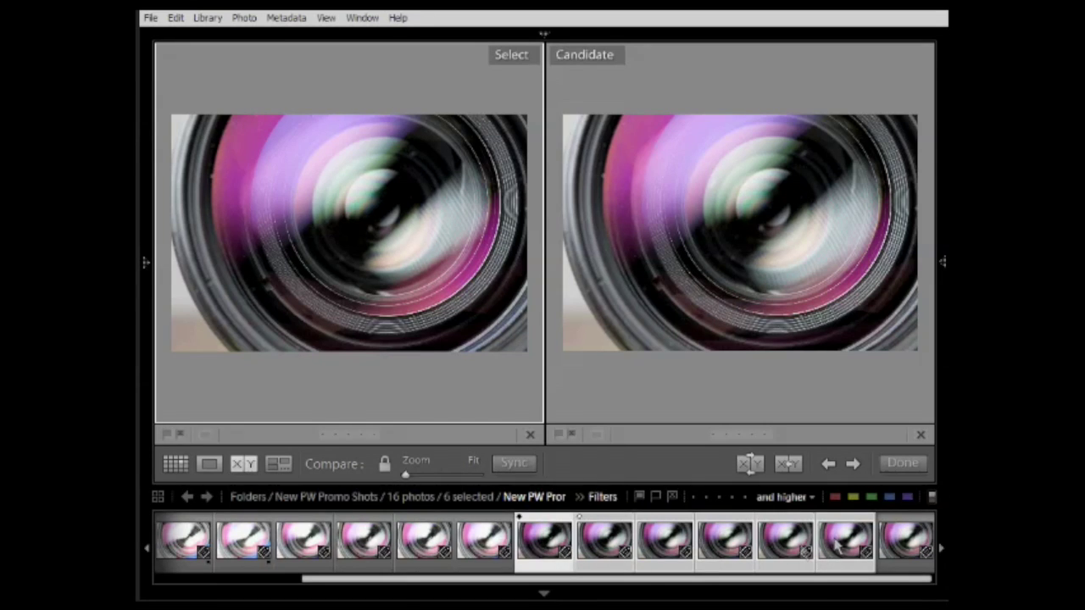
left_click(660, 539)
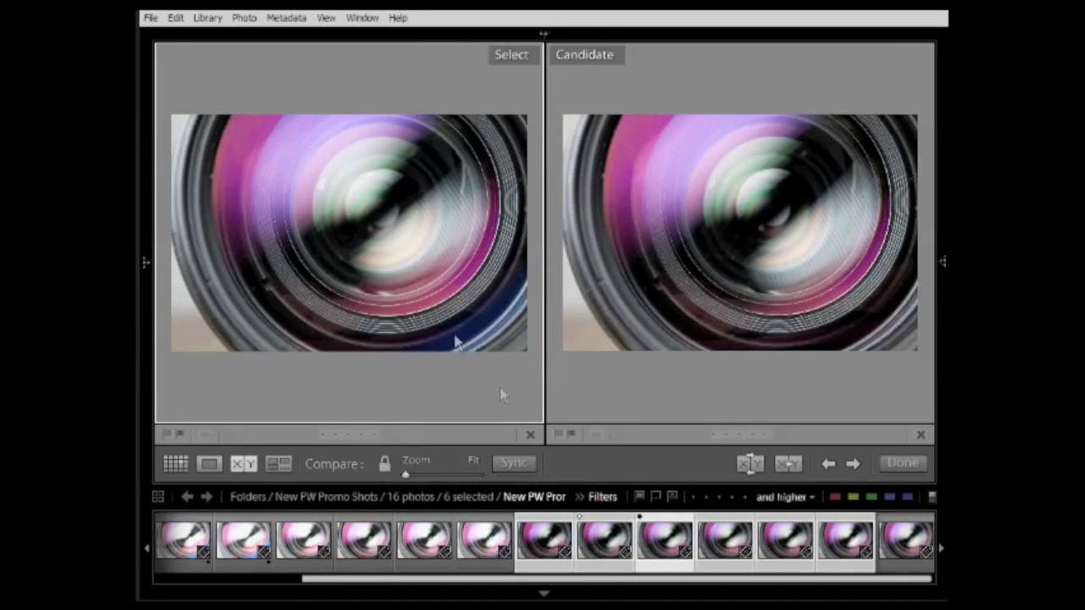
left_click(713, 539)
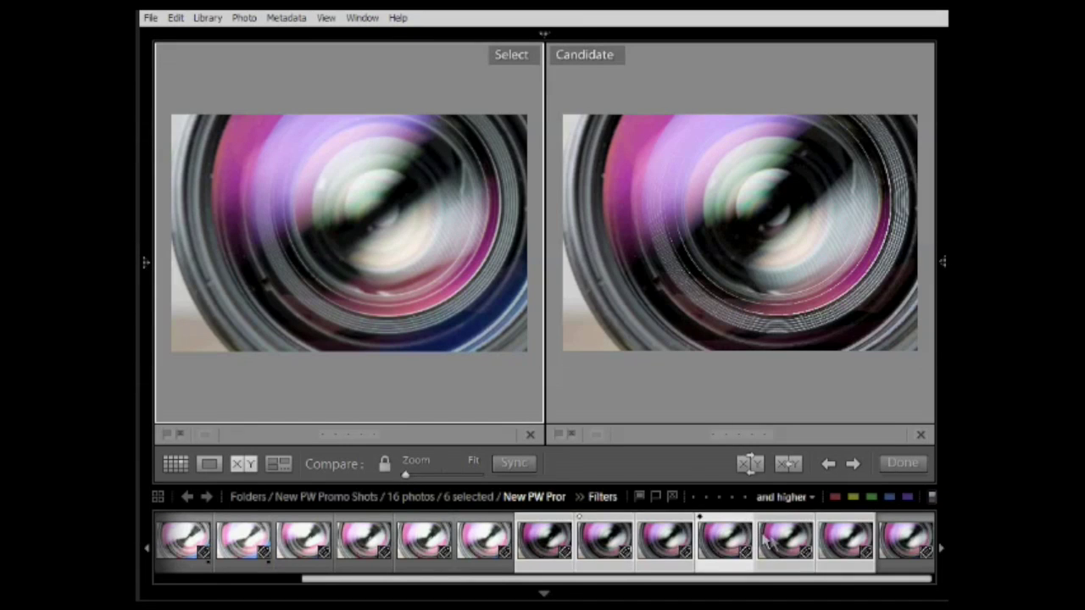
left_click(799, 551)
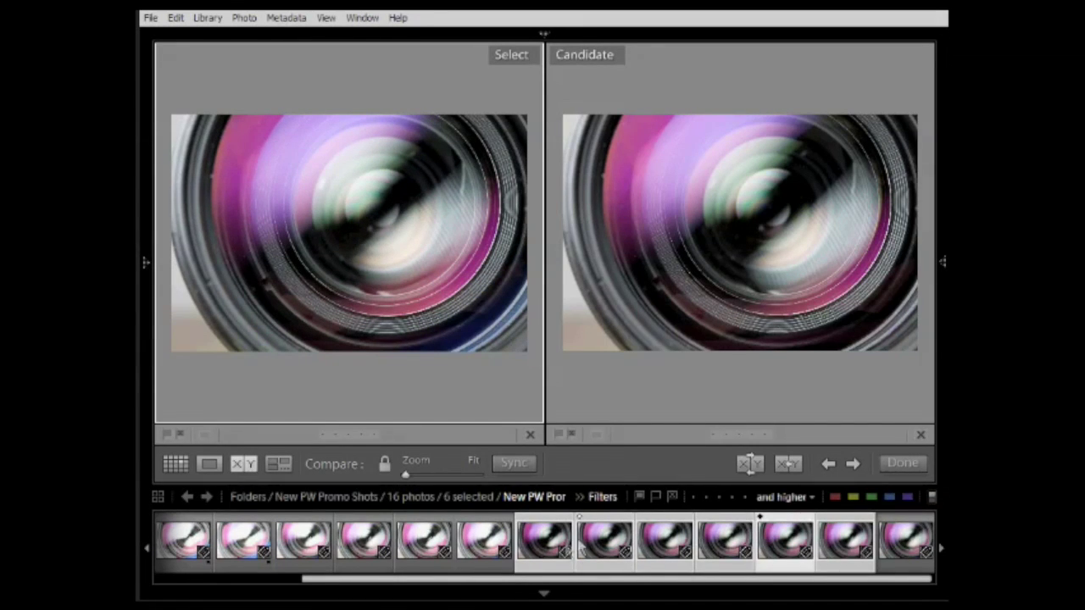
left_click(555, 551)
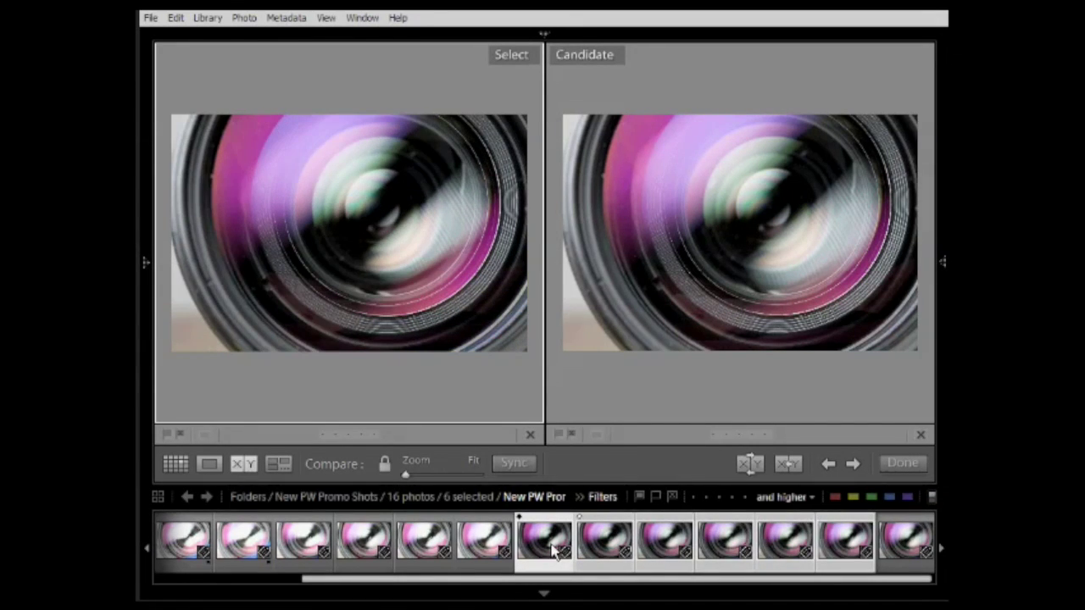
Cycle the Candidate through neighbouring shots with the arrow keys, then zoom both photos to 1:1
key("Right")
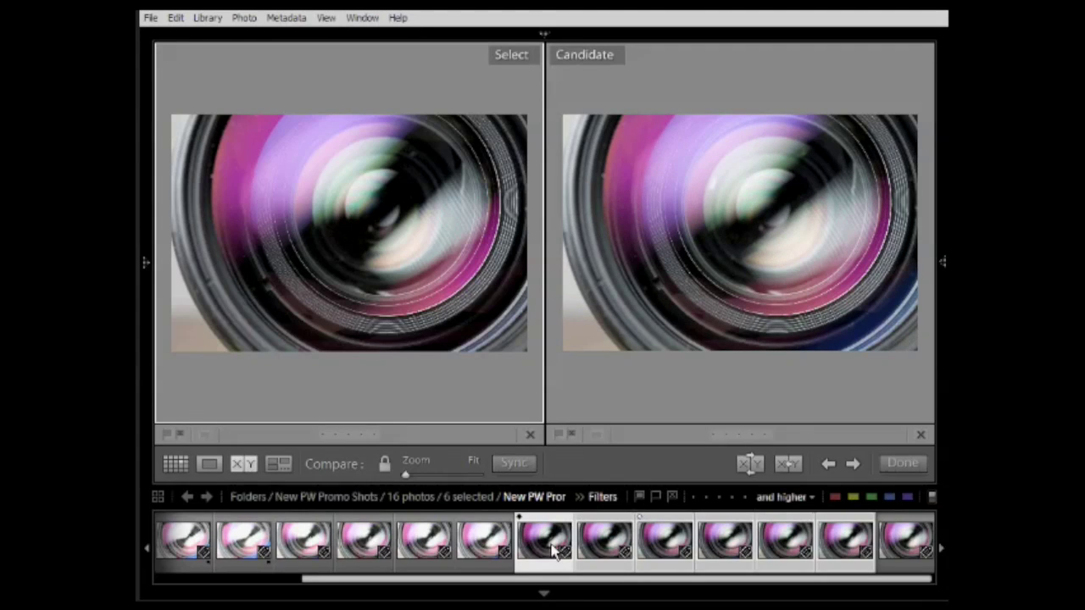
key("Right")
key("Right")
key("Left")
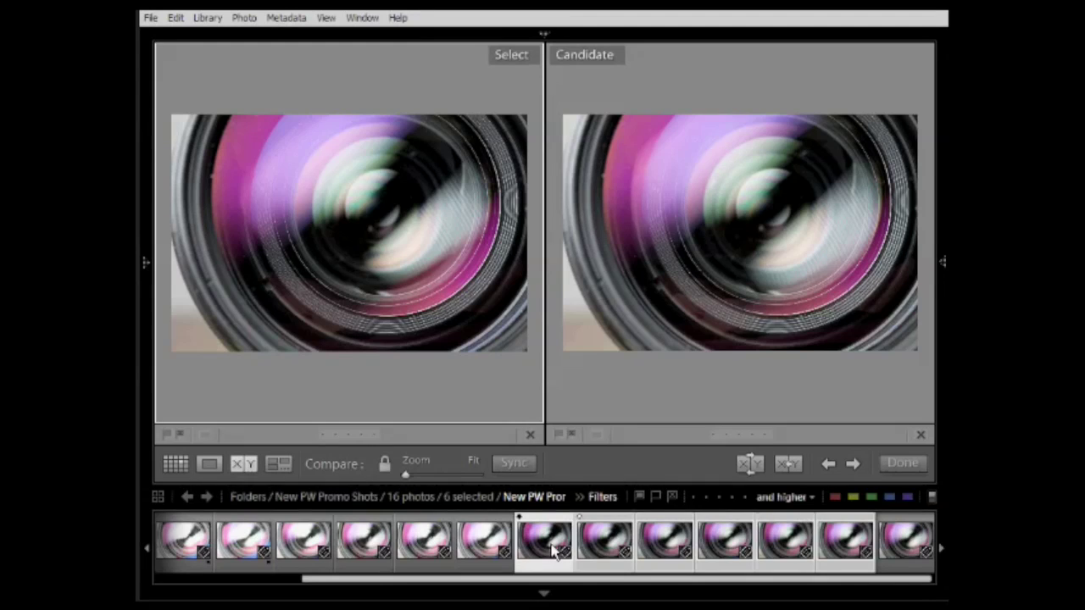
key("Right")
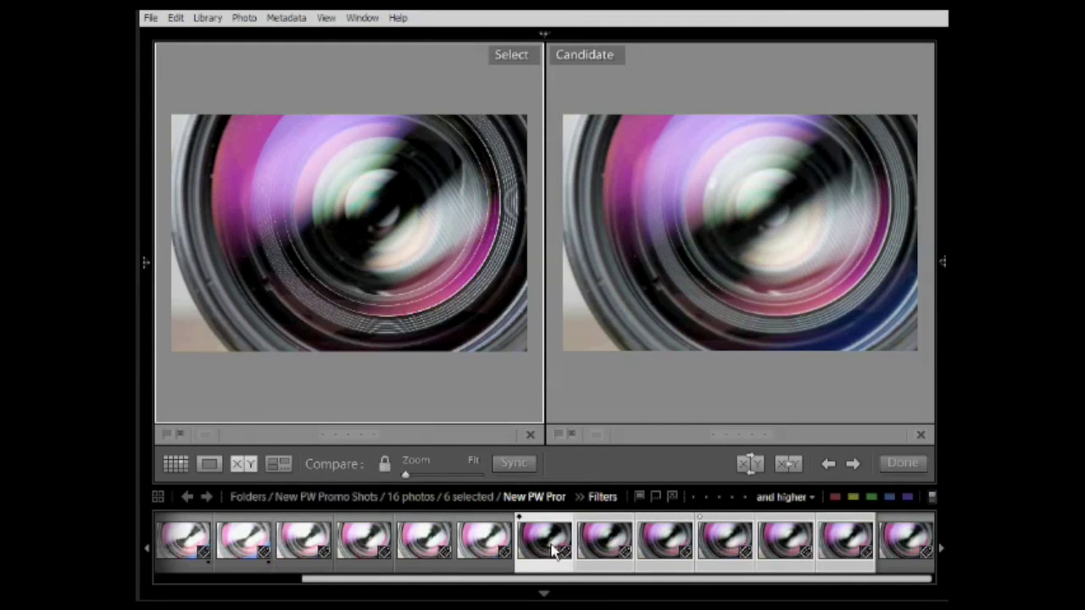
key("Left")
key("Left")
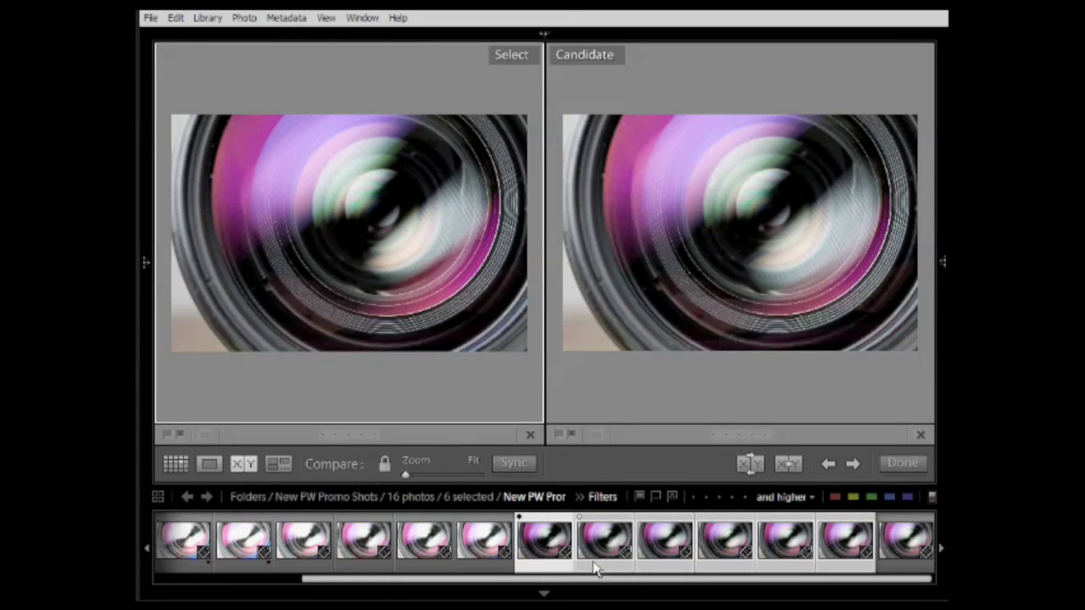
left_click(458, 310)
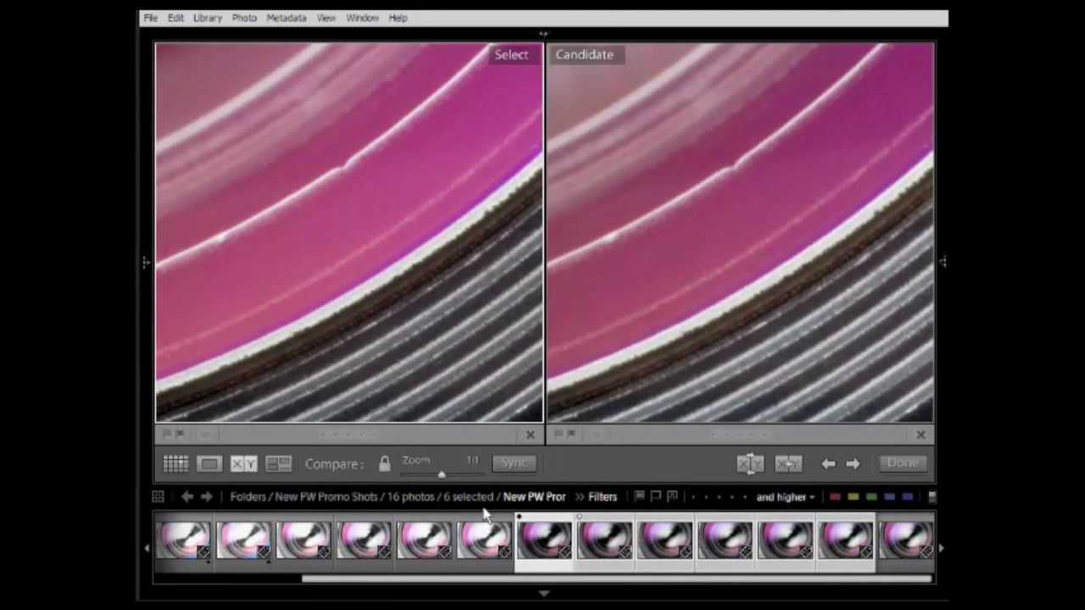
Pan both 1:1 photos to the lens grooves and try different shots as the Select
left_click_drag(448, 341, 382, 367)
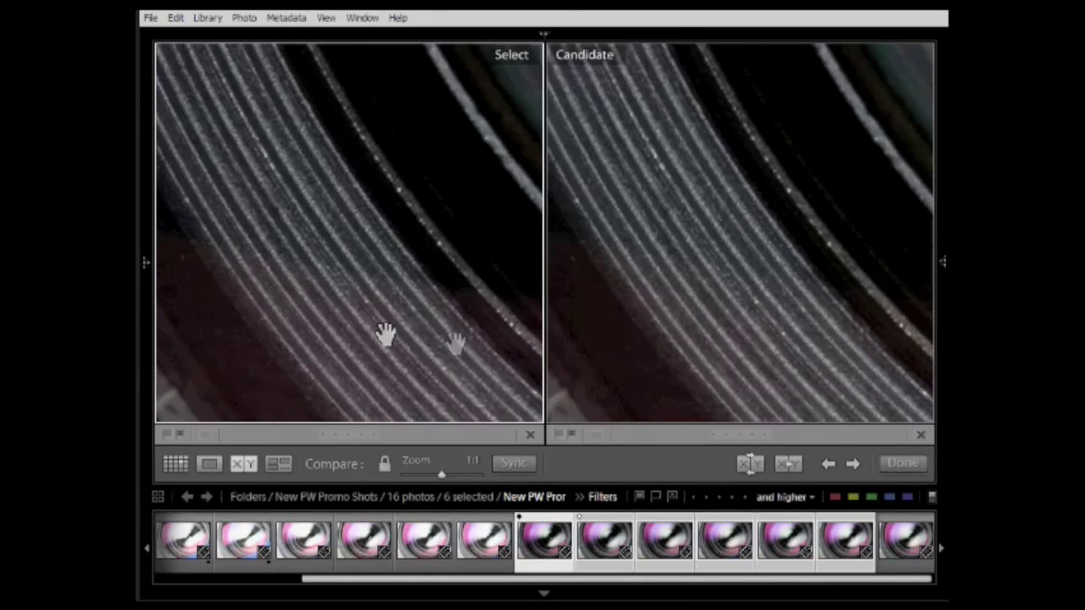
left_click(666, 542)
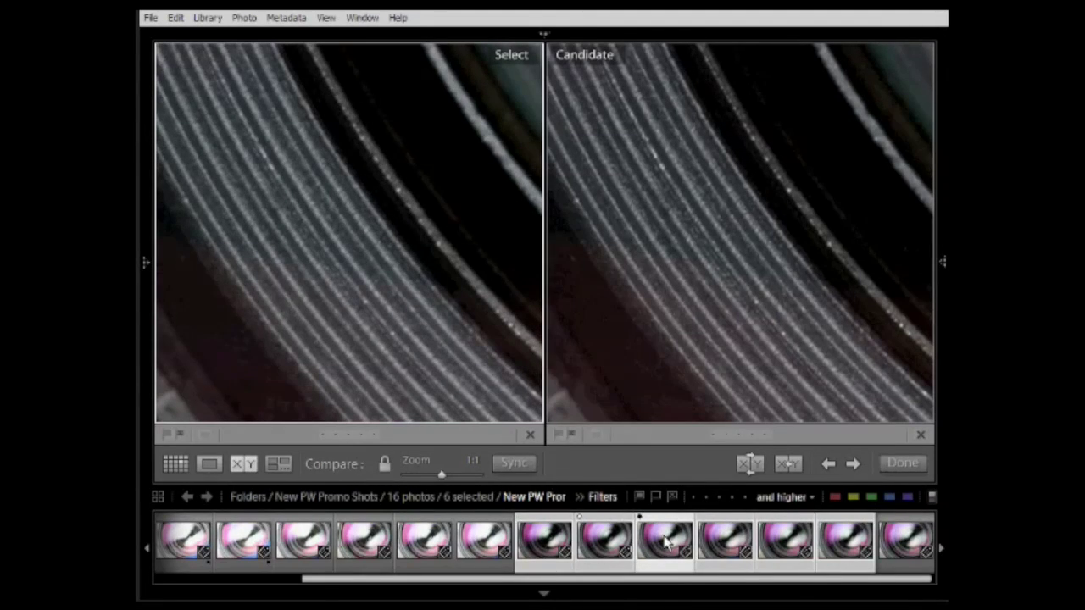
left_click(549, 544)
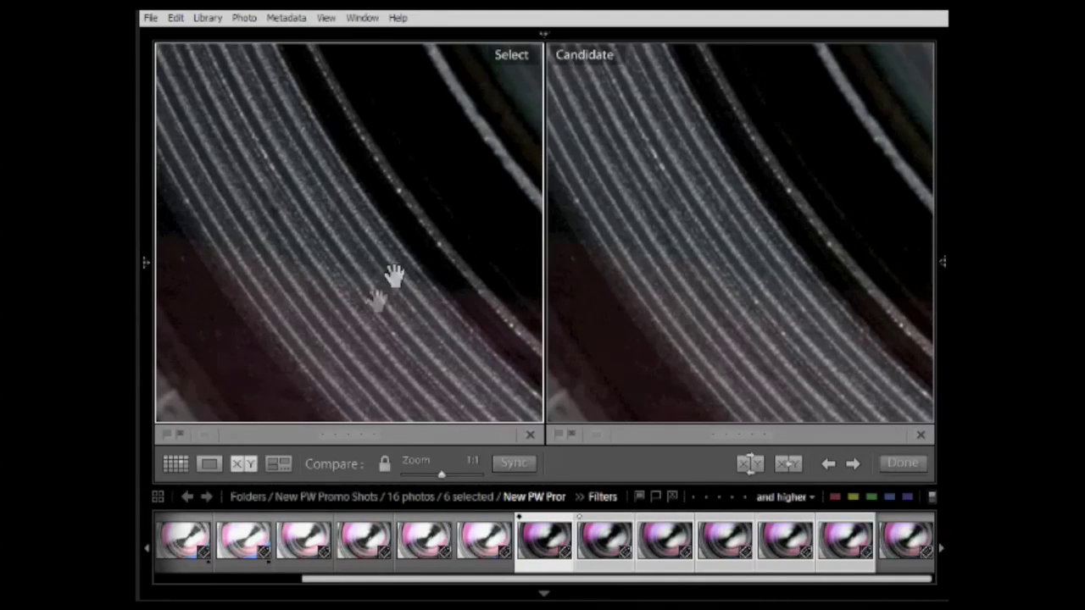
Flip the Candidate between sharp and soft shots with the arrow keys, settling on the sharper one
key("Right")
key("Right")
key("Right")
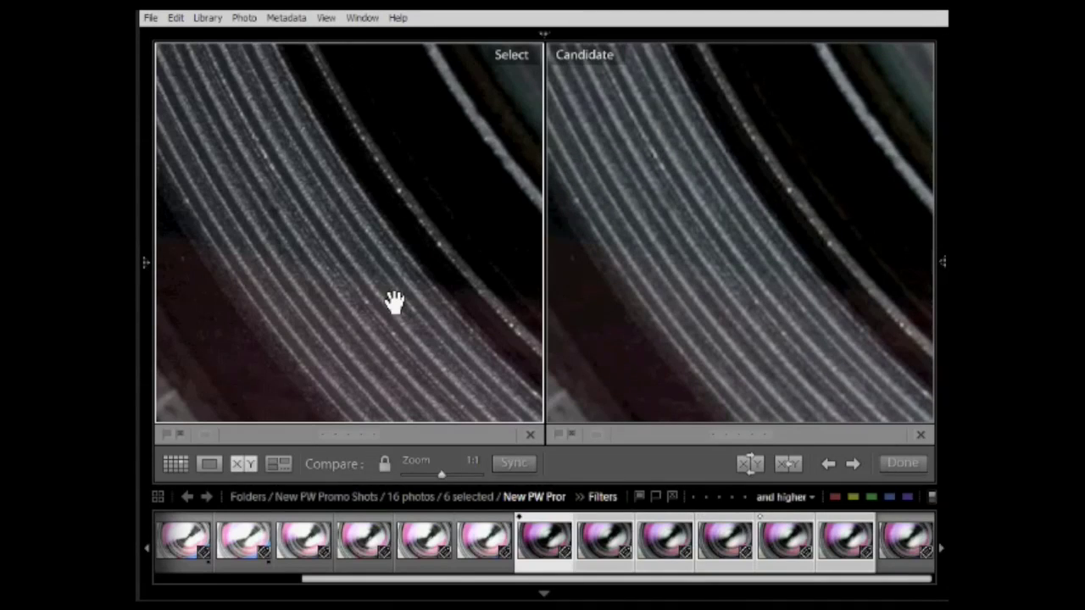
key("Left")
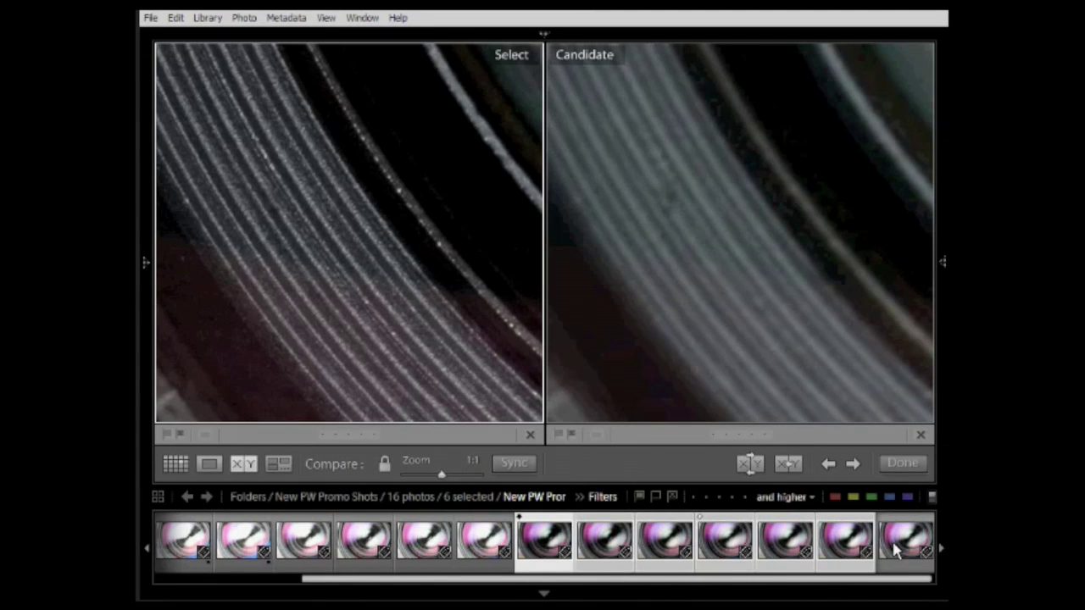
key("Left")
key("Left")
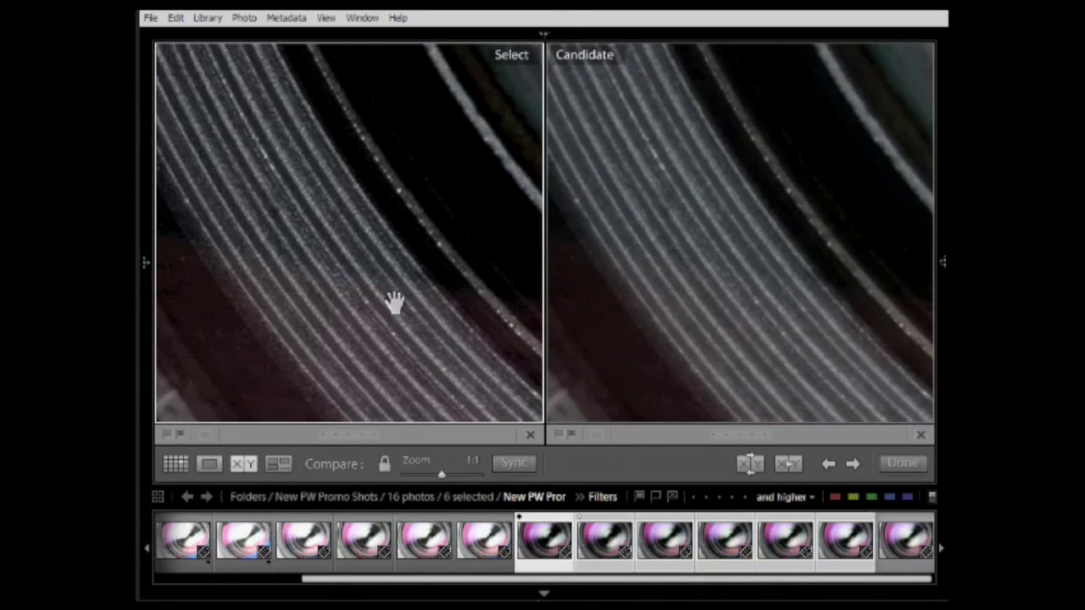
key("Right")
key("Left")
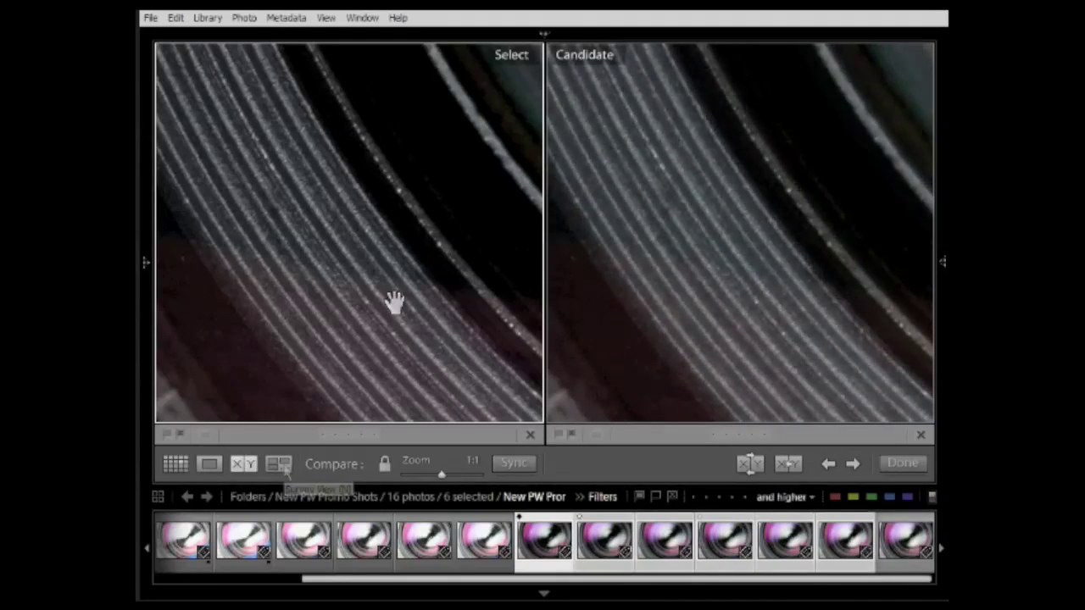
key("Right")
key("Right")
key("Left")
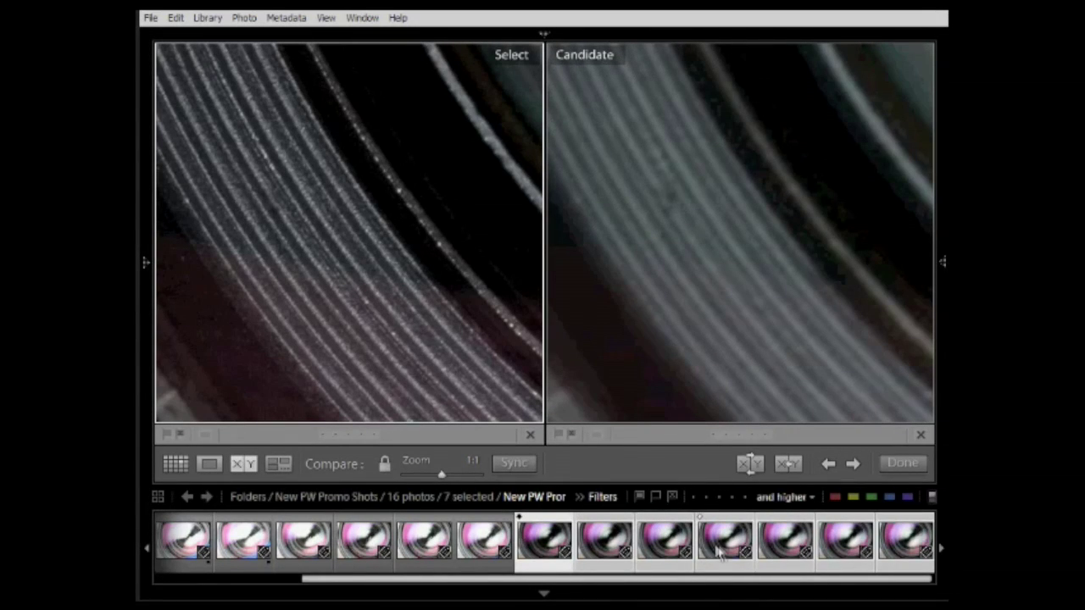
key("Right")
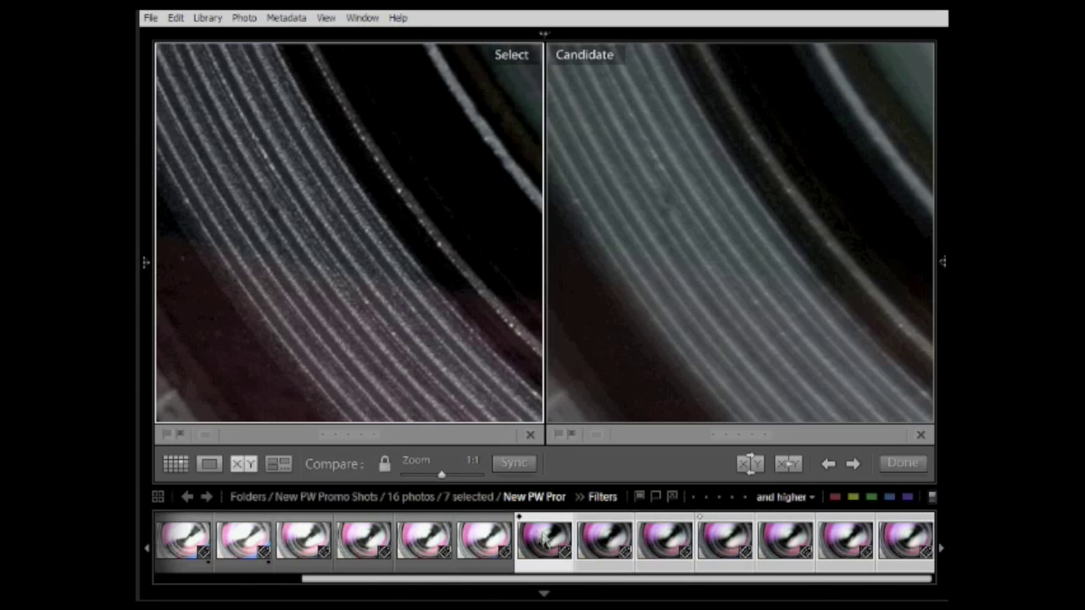
left_click(519, 534)
Compare sharp shots 10–12, check the lens and grooved rim at 1:1, then return to the grid
left_click(665, 543, "shift")
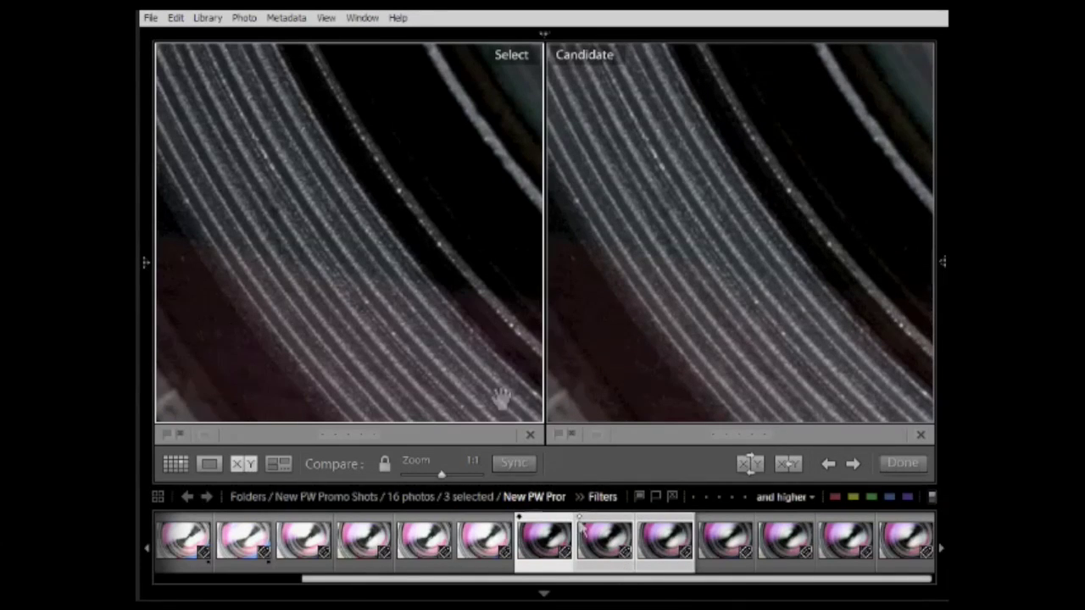
left_click_drag(434, 231, 234, 249)
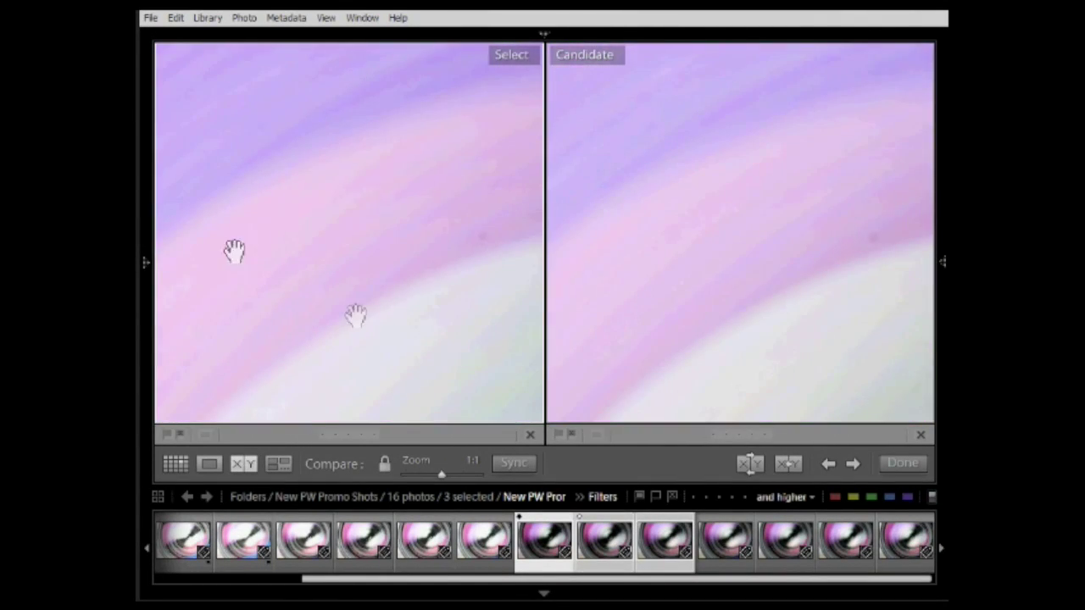
left_click(363, 312)
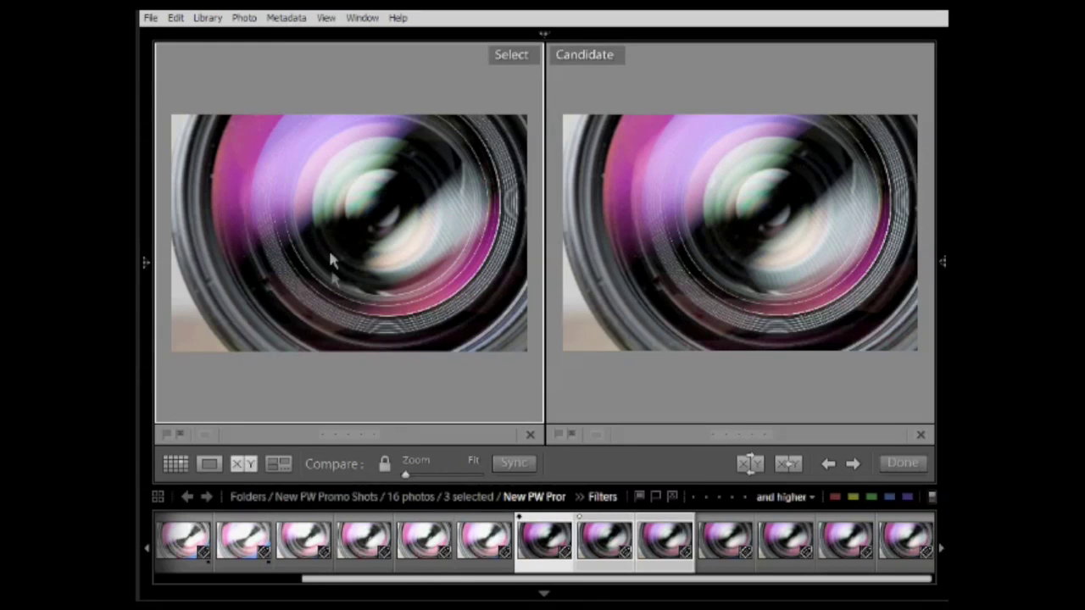
left_click(312, 280)
left_click_drag(315, 302, 385, 259)
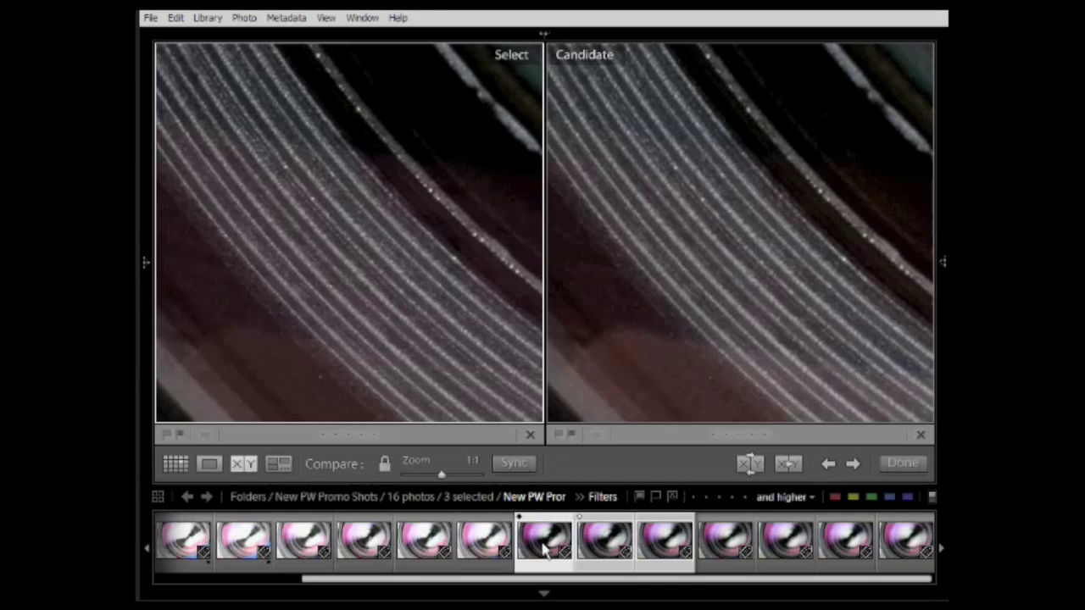
left_click(176, 466)
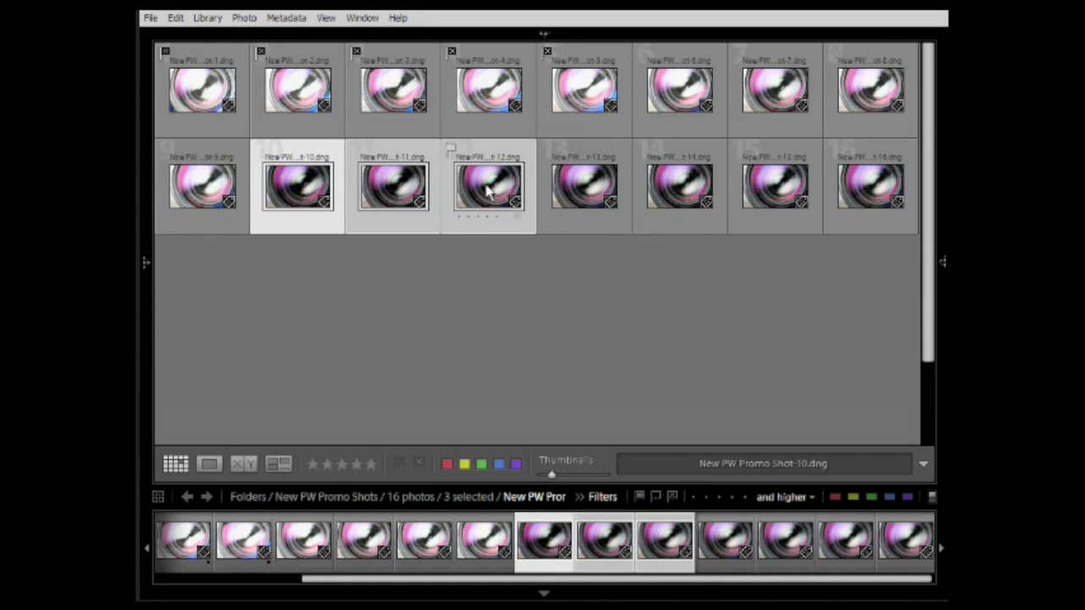
Flag shots 10–12 as picks and mark shots 6–9 and 13–16 as rejected
key("p")
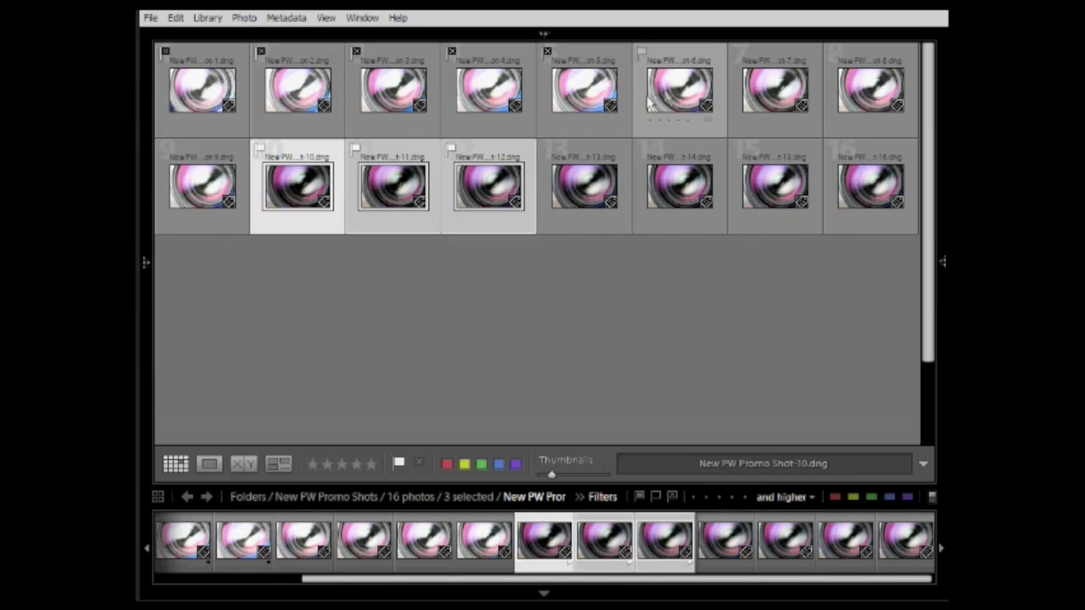
left_click(657, 97)
left_click(896, 97, "shift")
left_click(202, 188, "shift")
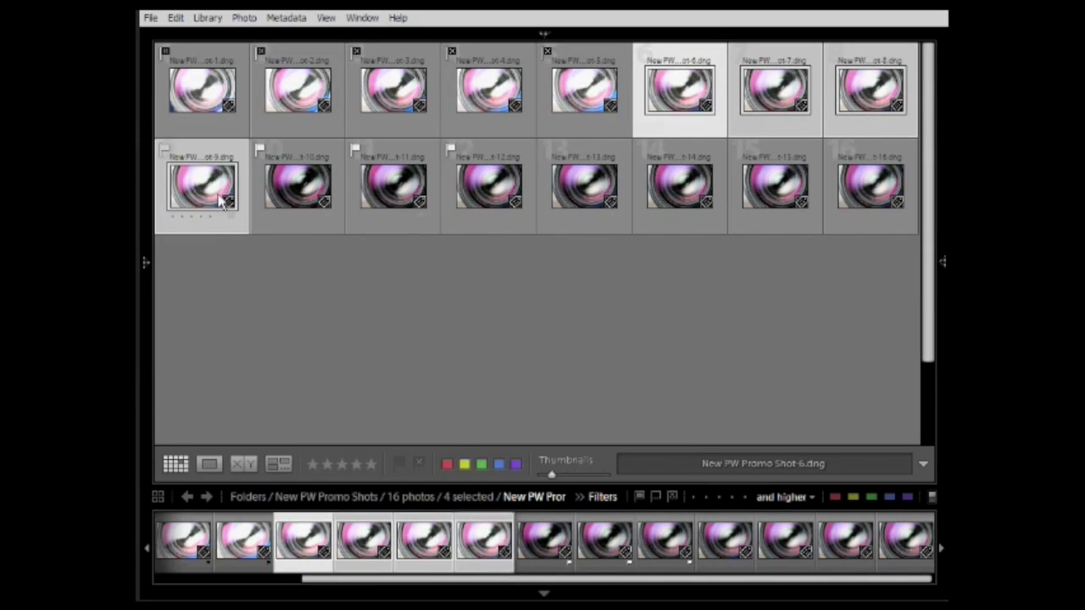
left_click(583, 191, "ctrl")
left_click(678, 191, "ctrl")
left_click(773, 190, "ctrl")
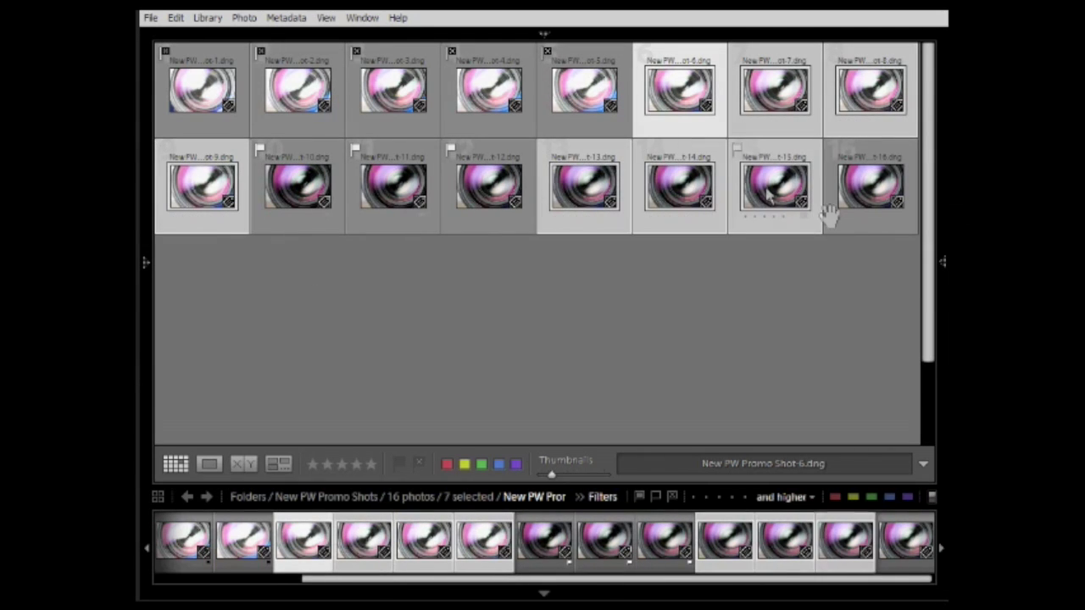
left_click(850, 222, "ctrl")
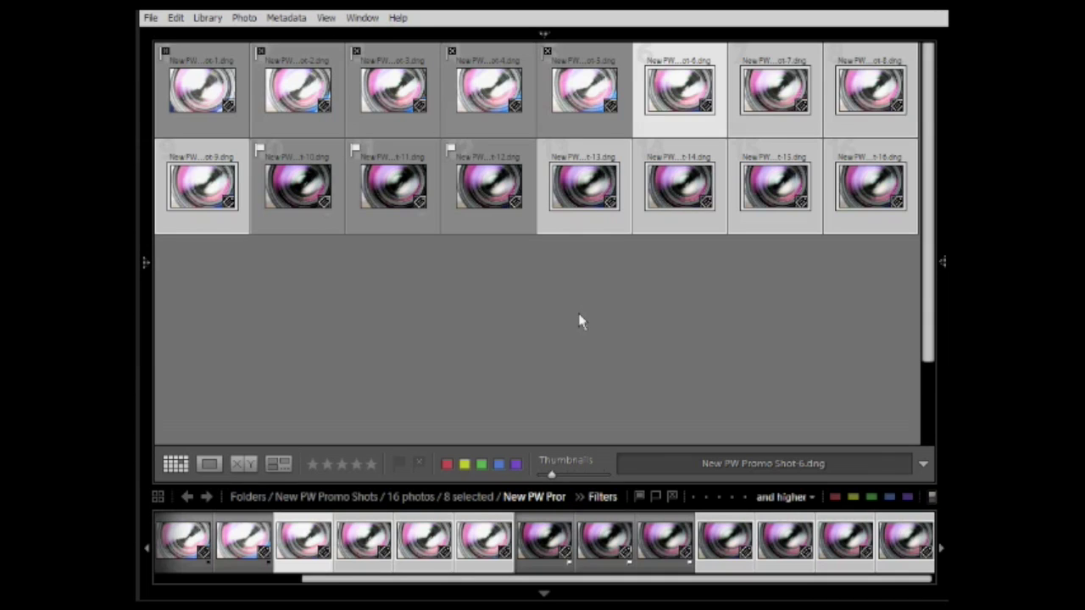
key("x")
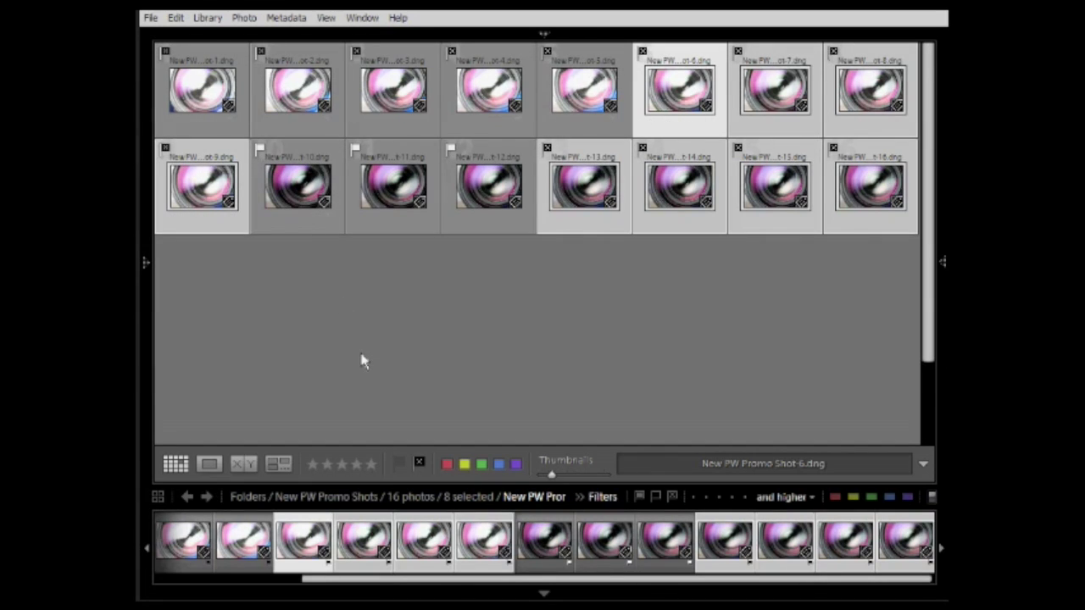
Cycle the screen mode, clear the photo selection and bring up the Photo menu
key("shift+f")
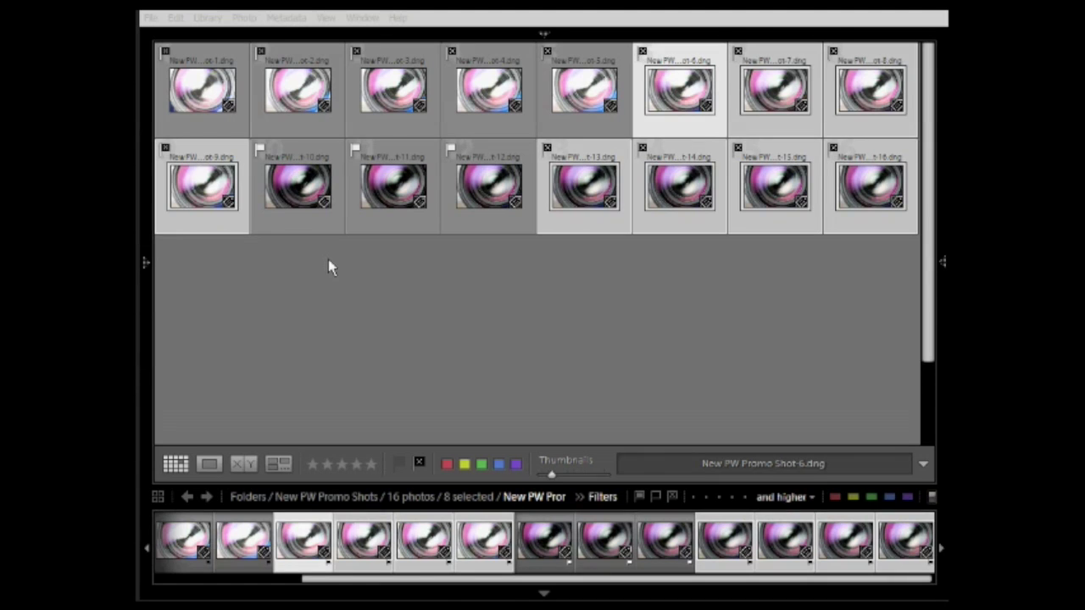
left_click(349, 329)
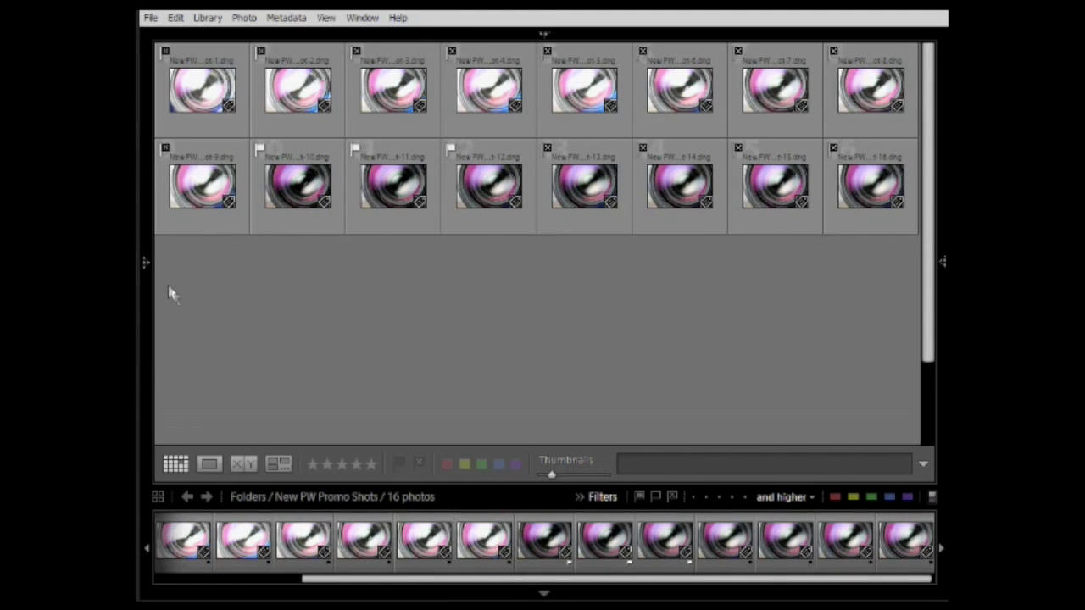
left_click(238, 24)
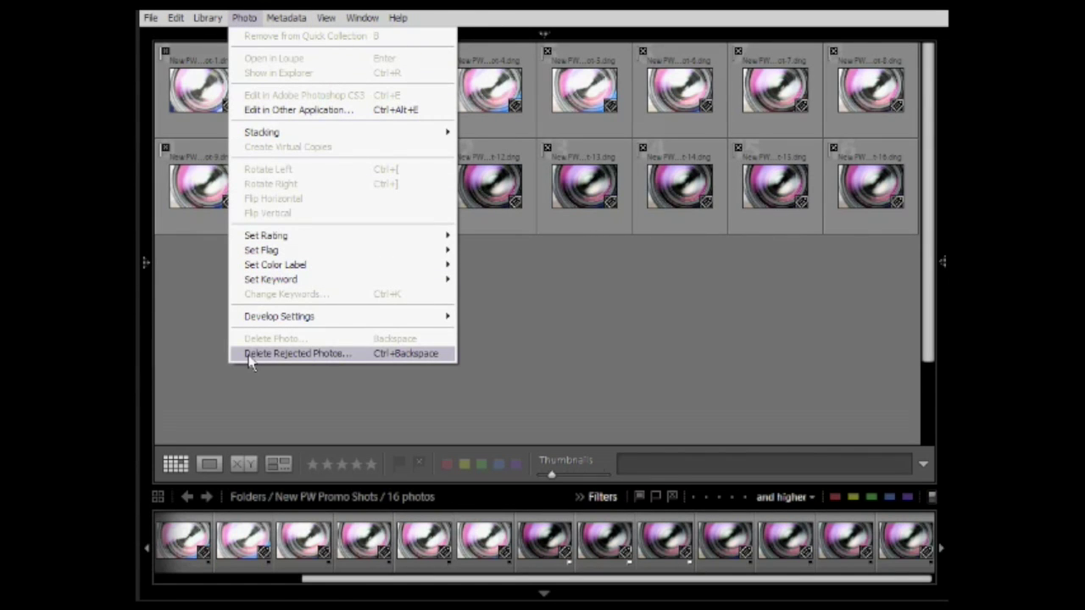
Delete the 13 rejected photos from disk, leaving only shots 10, 11 and 12
left_click(280, 353)
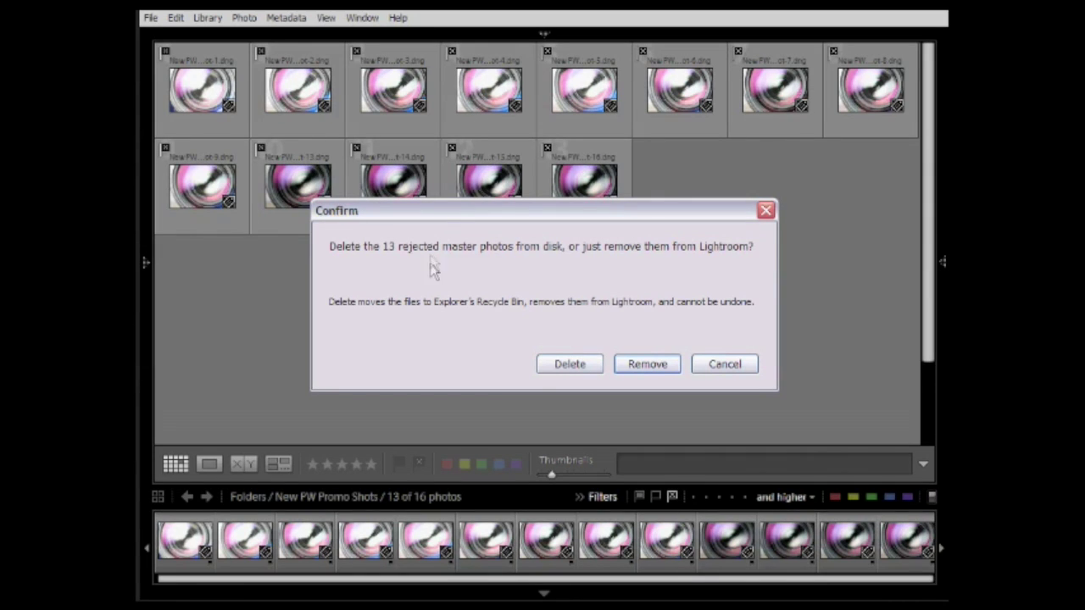
left_click(568, 366)
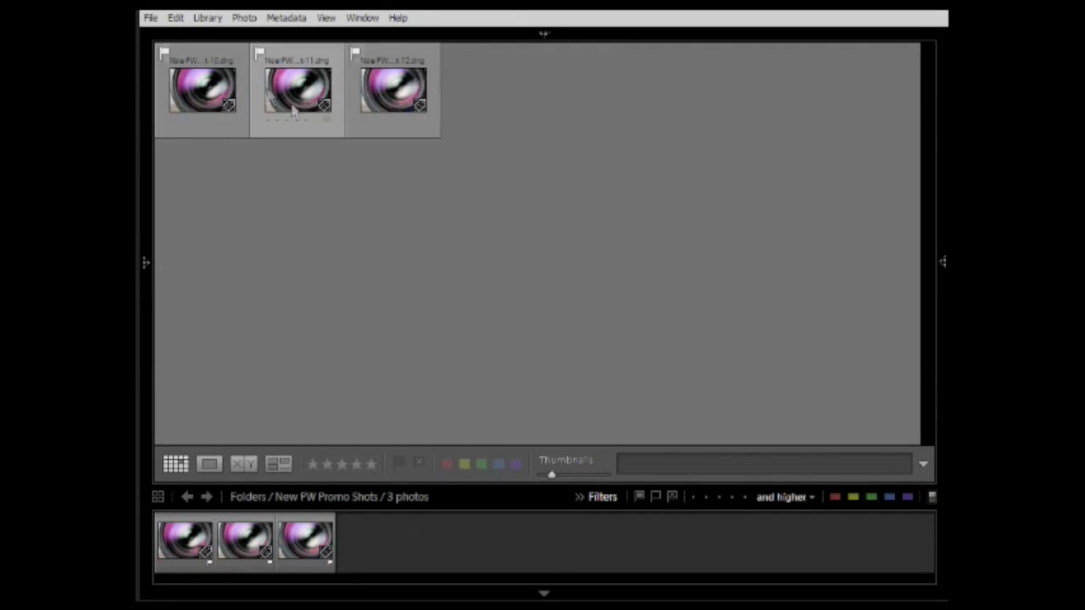
Dock the Folders panel, open Keyword Tags and collapse the misc and shot types groups
left_click(146, 267)
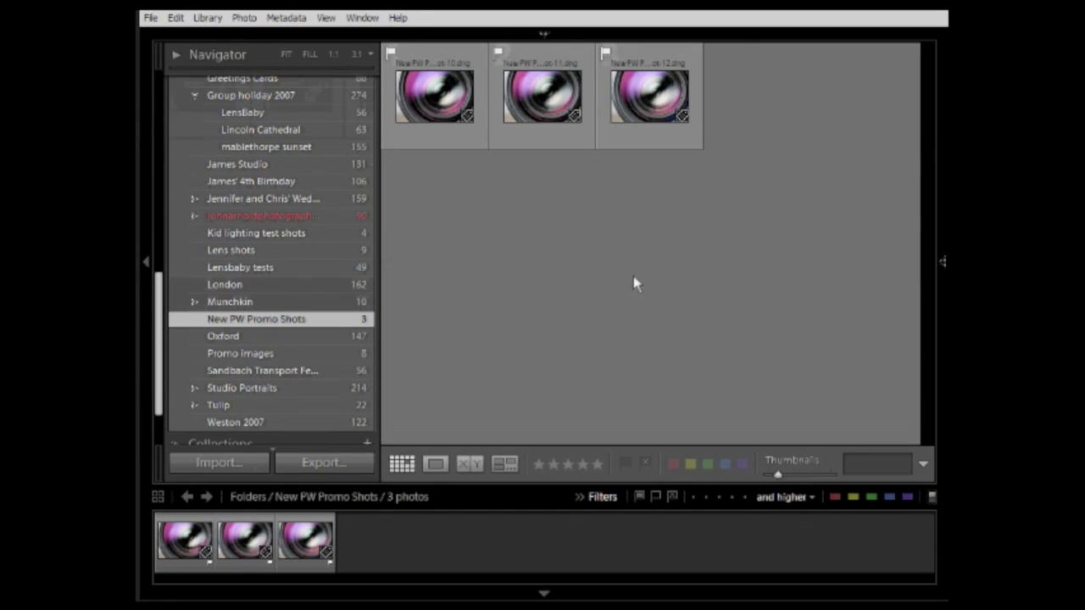
scroll(159, 356, "down", 3)
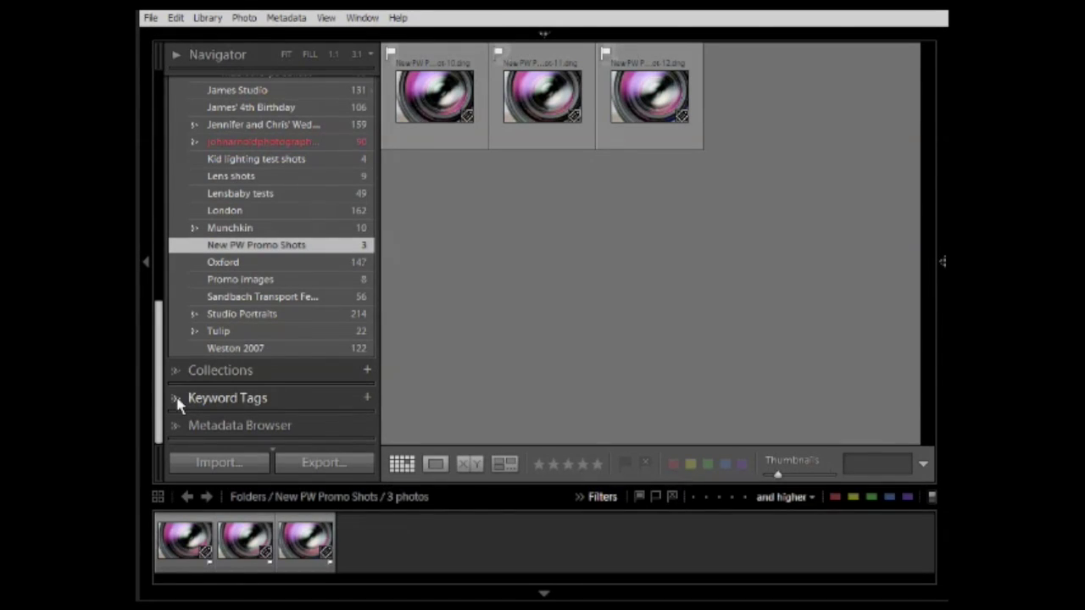
left_click(173, 404)
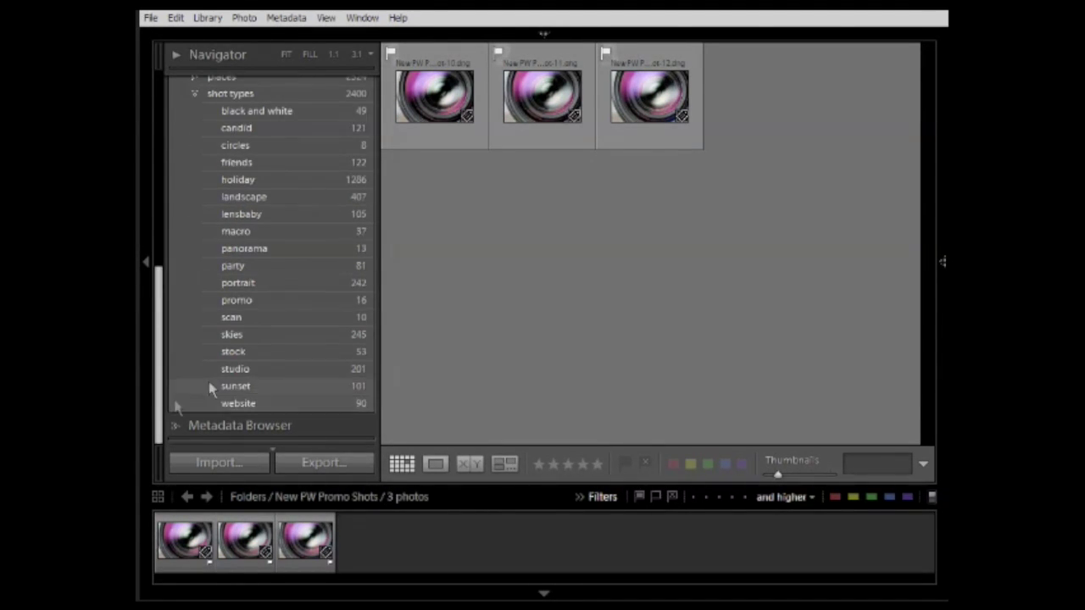
scroll(170, 326, "up", 2)
scroll(169, 254, "up", 5)
scroll(195, 178, "down", 1)
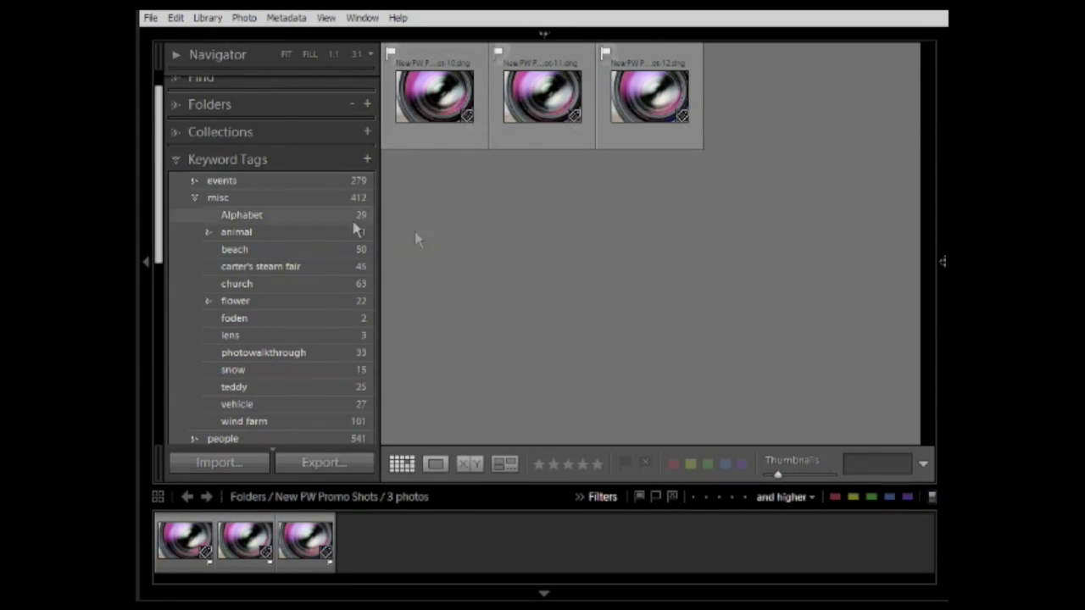
mouse_move(157, 244)
left_mouse_down()
mouse_move(153, 358)
mouse_move(162, 242)
left_mouse_up()
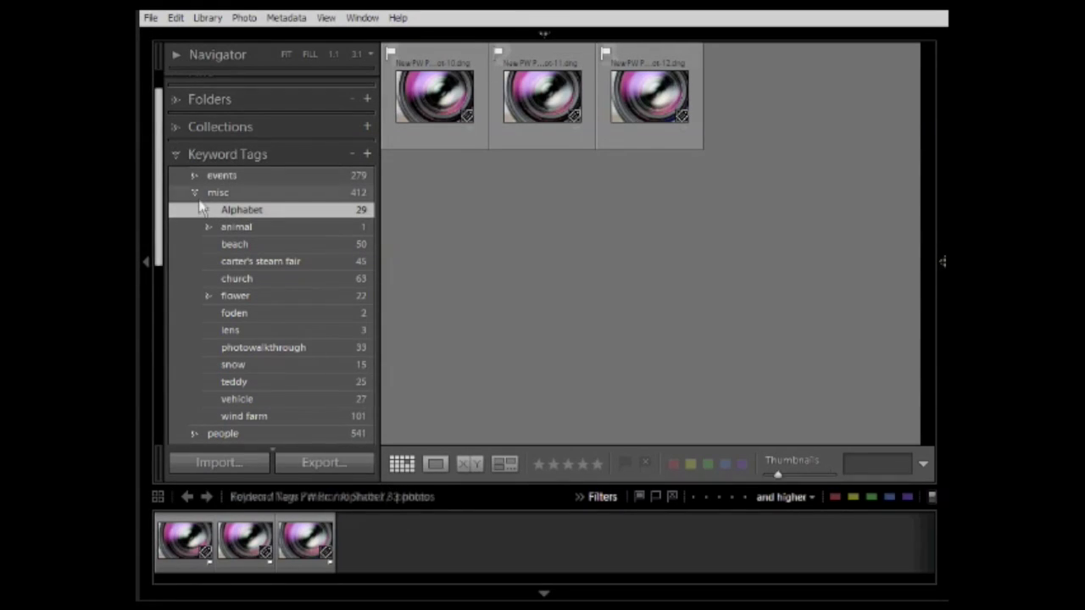
left_click(194, 192)
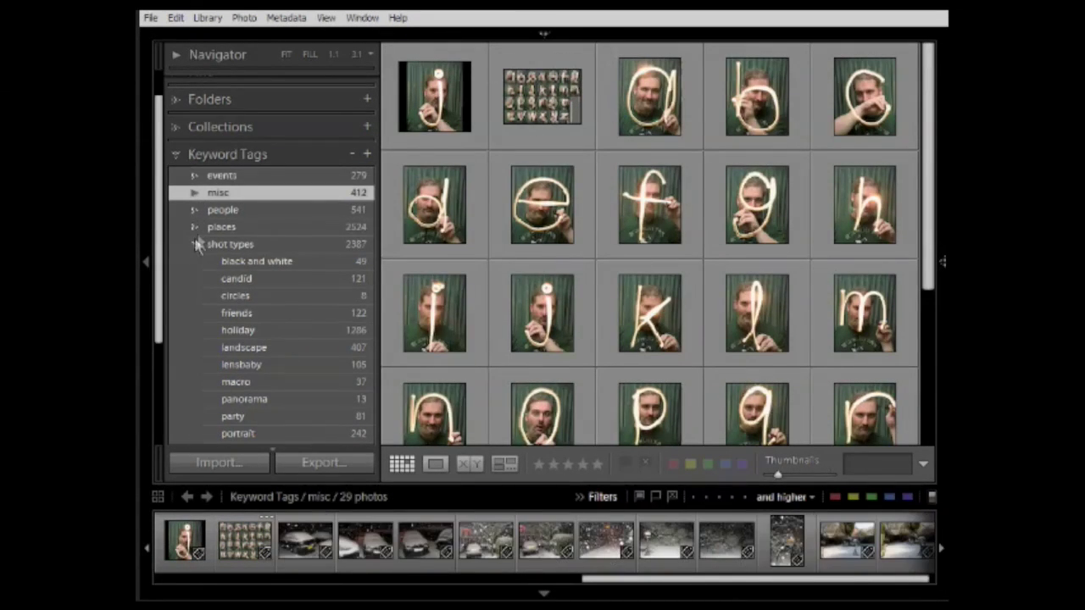
left_click(197, 244)
Reselect the New PW Promo Shots folder, expand Keyword Tags and select the first promo photo
left_click(187, 137)
left_click_drag(164, 188, 164, 388)
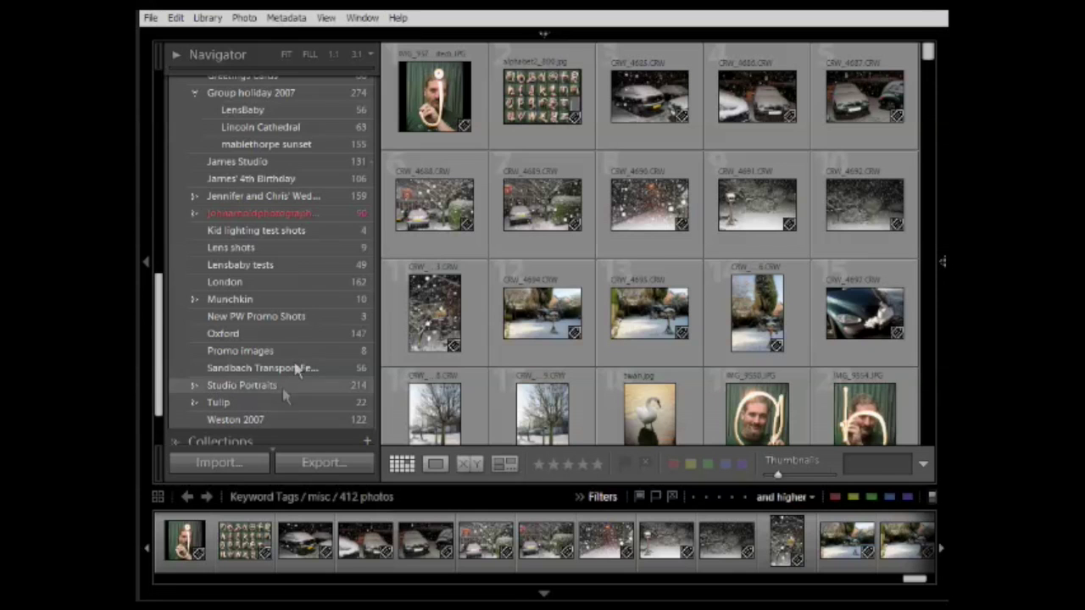
left_click(254, 319)
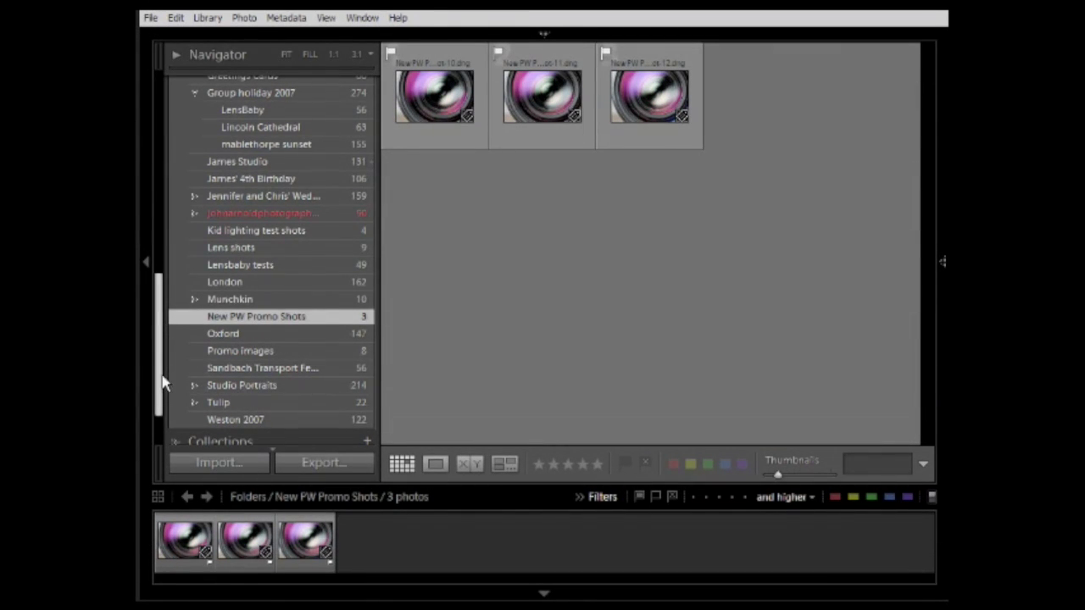
scroll(161, 386, "down", 2)
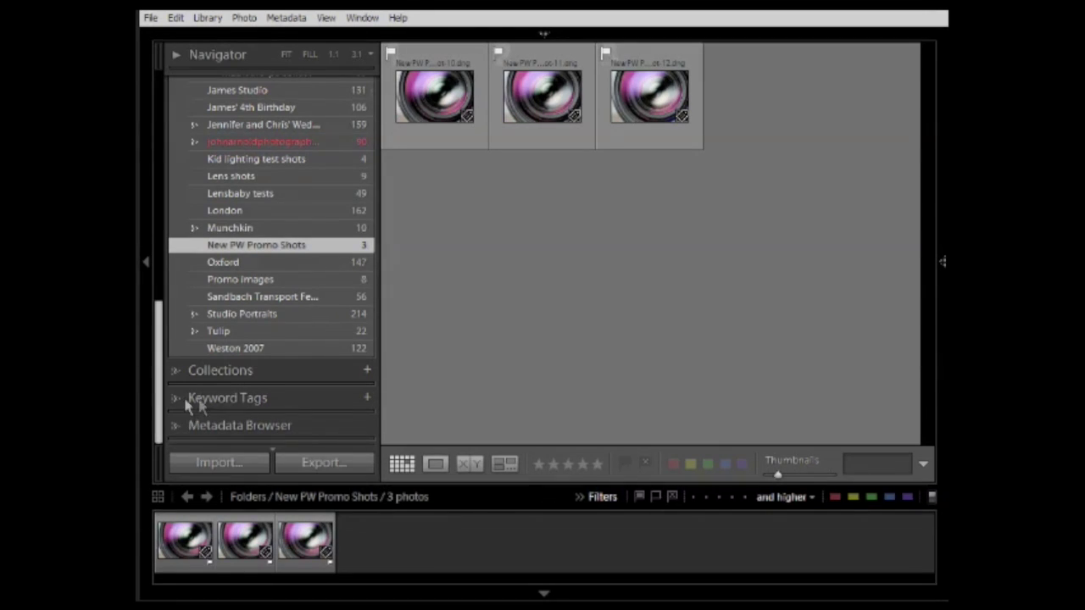
left_click(177, 399)
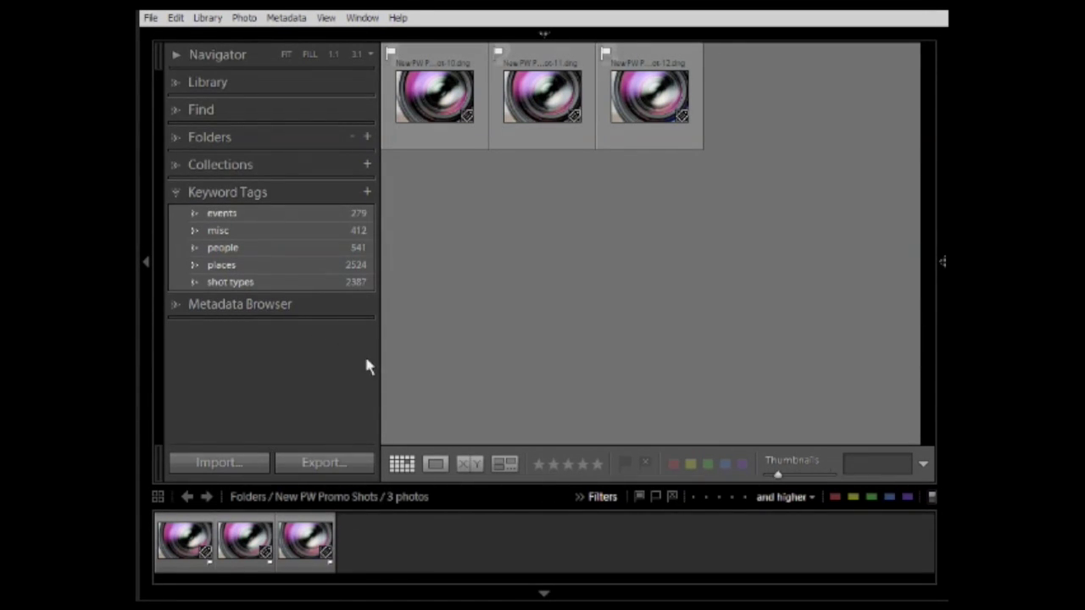
left_click(449, 94)
Select all three promo photos and tick the lens keyword under misc in Keyword Tags
left_click(649, 96, "shift")
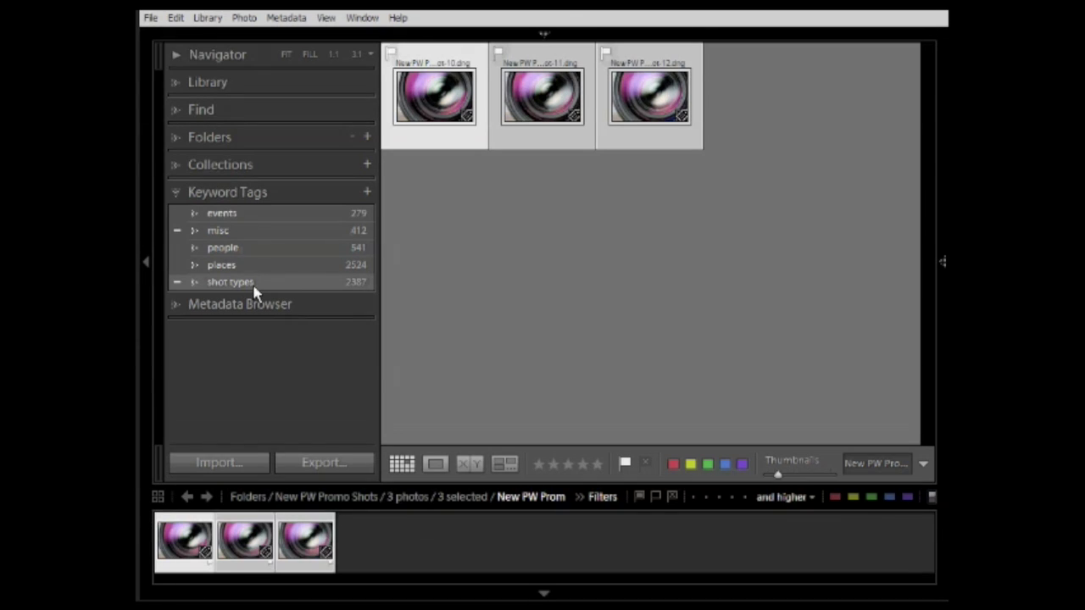
left_click(194, 232)
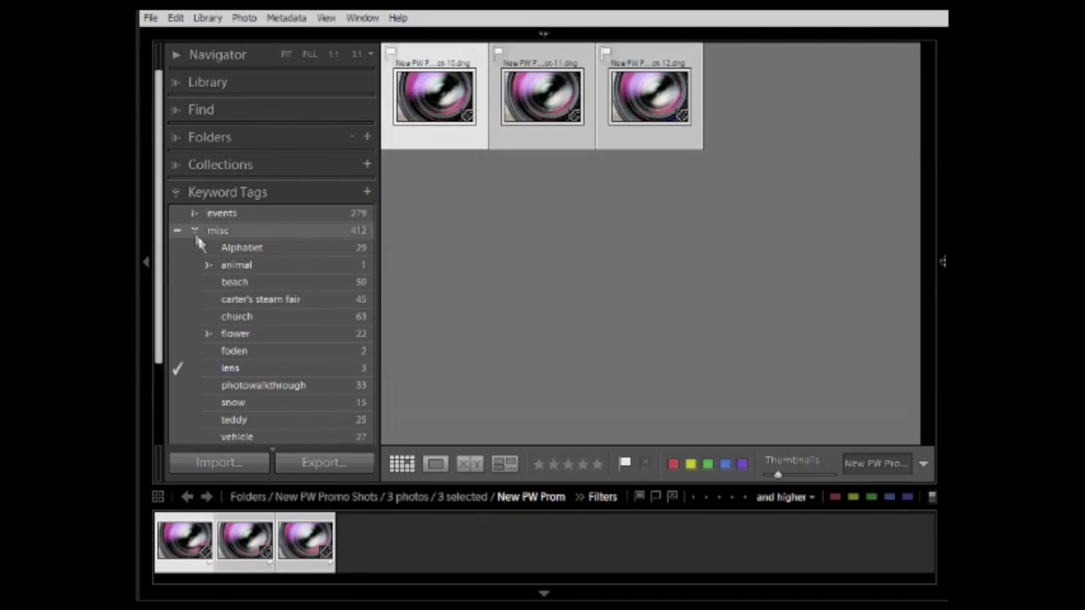
scroll(161, 339, "down", 3)
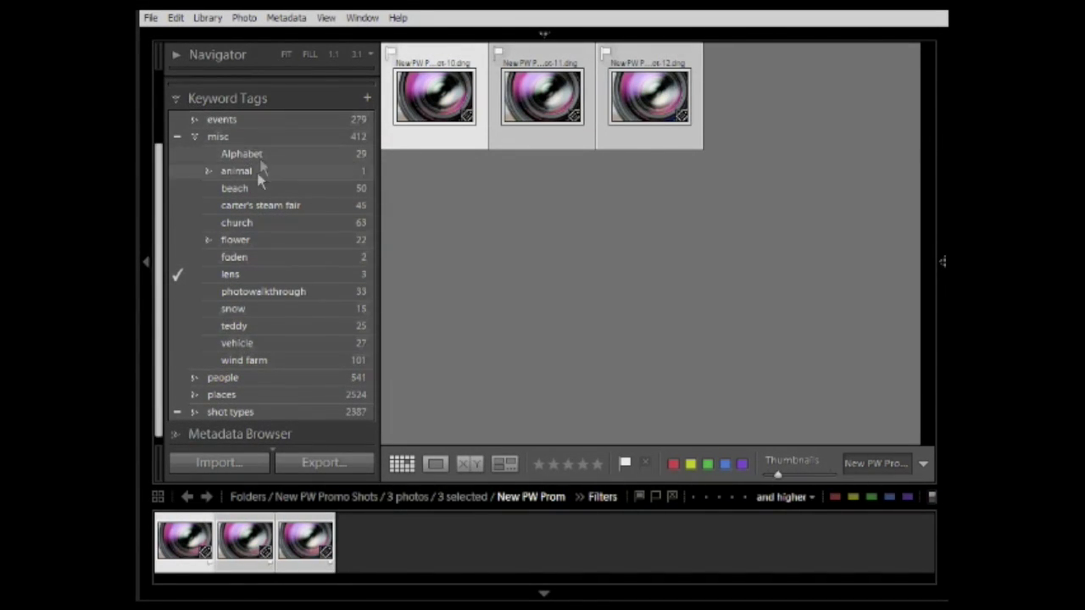
left_click(207, 172)
left_click(208, 172)
left_click(208, 173)
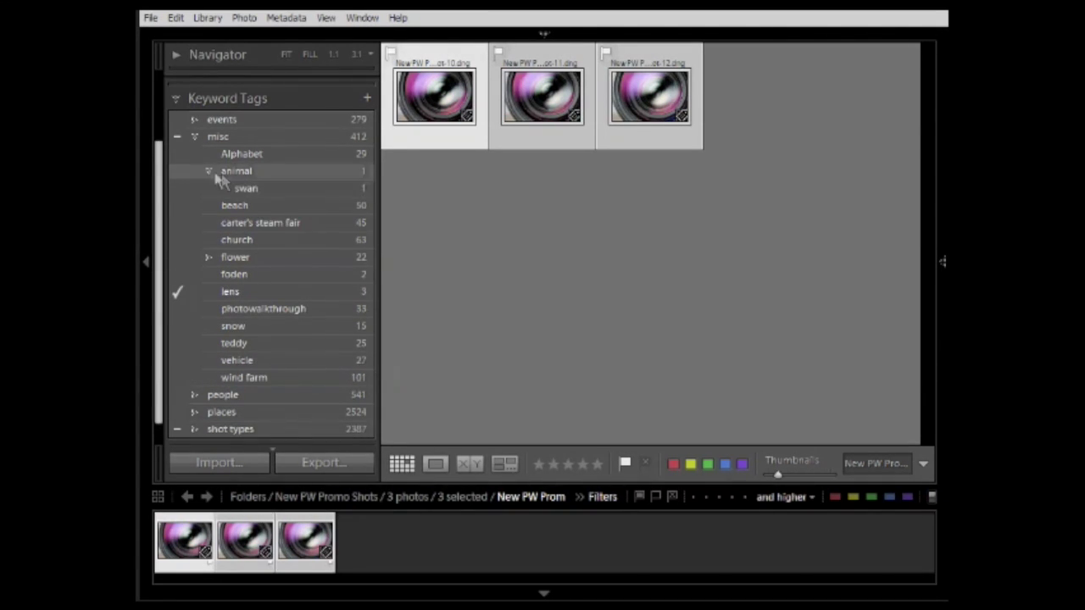
left_click(209, 174)
left_click(178, 276)
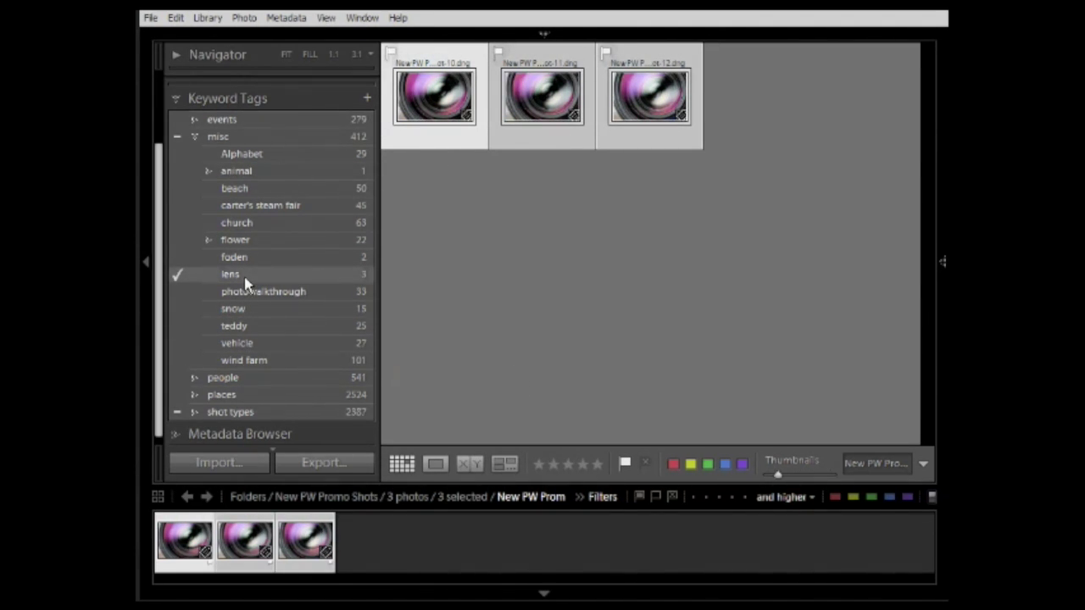
left_click(941, 262)
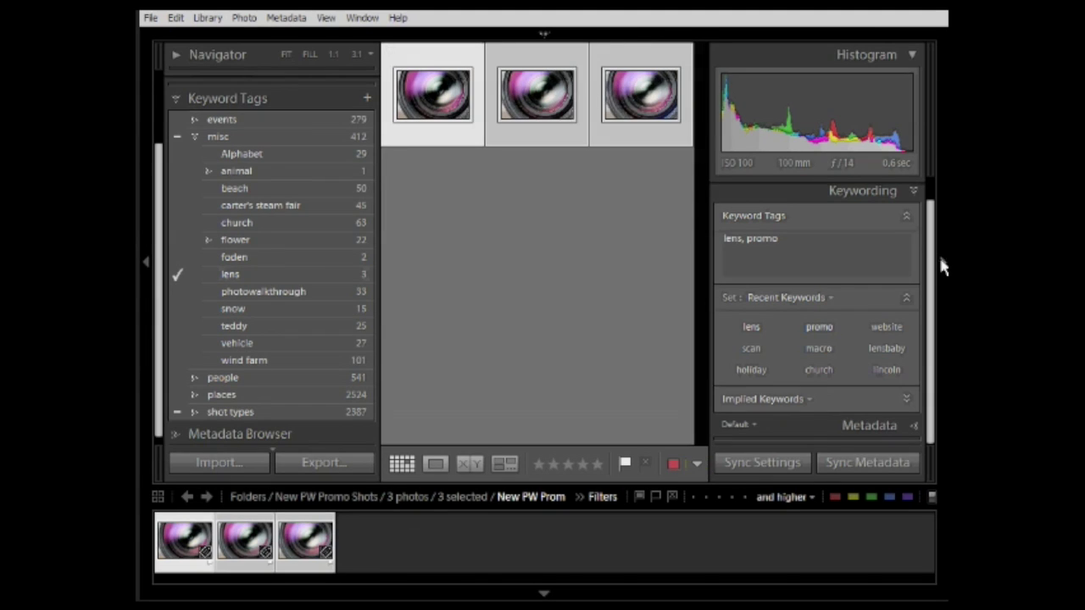
Apply macro from Recent Keywords so the three shots carry lens, macro and promo
left_click(881, 193)
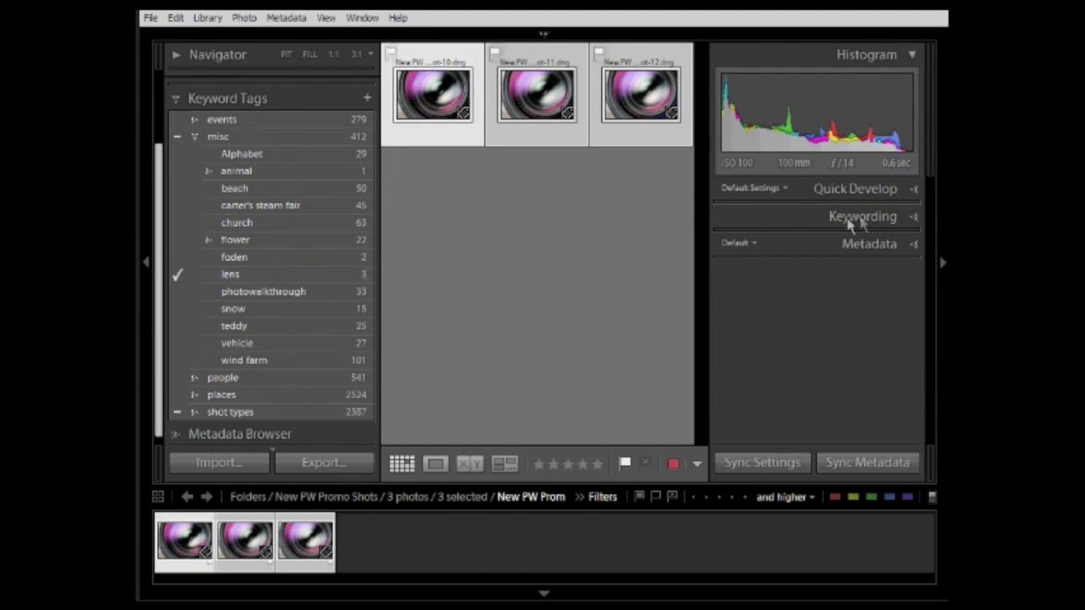
left_click(850, 223)
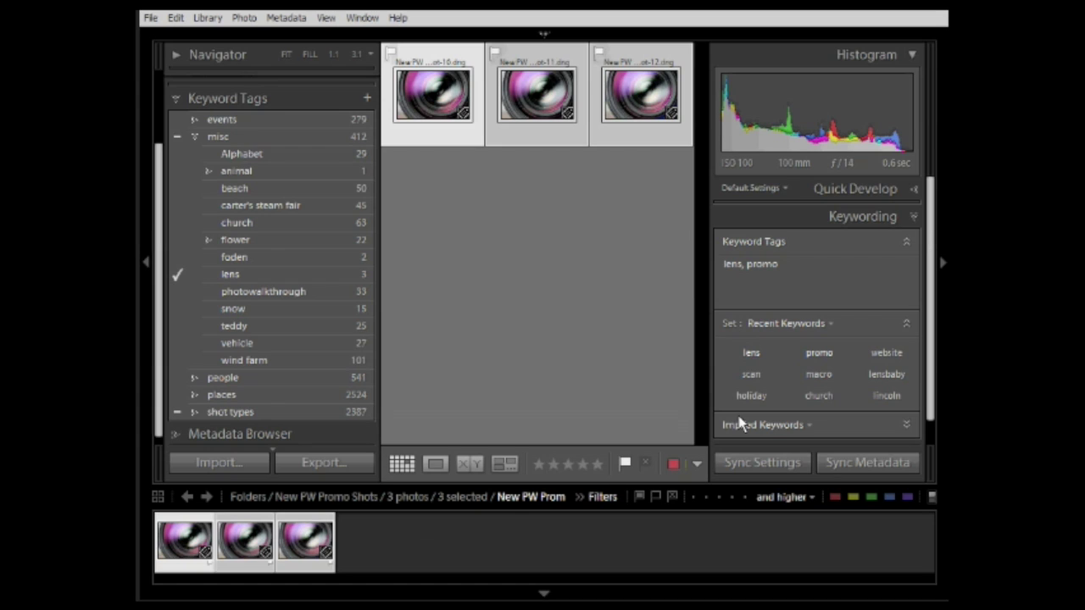
left_click(819, 374)
left_click(942, 262)
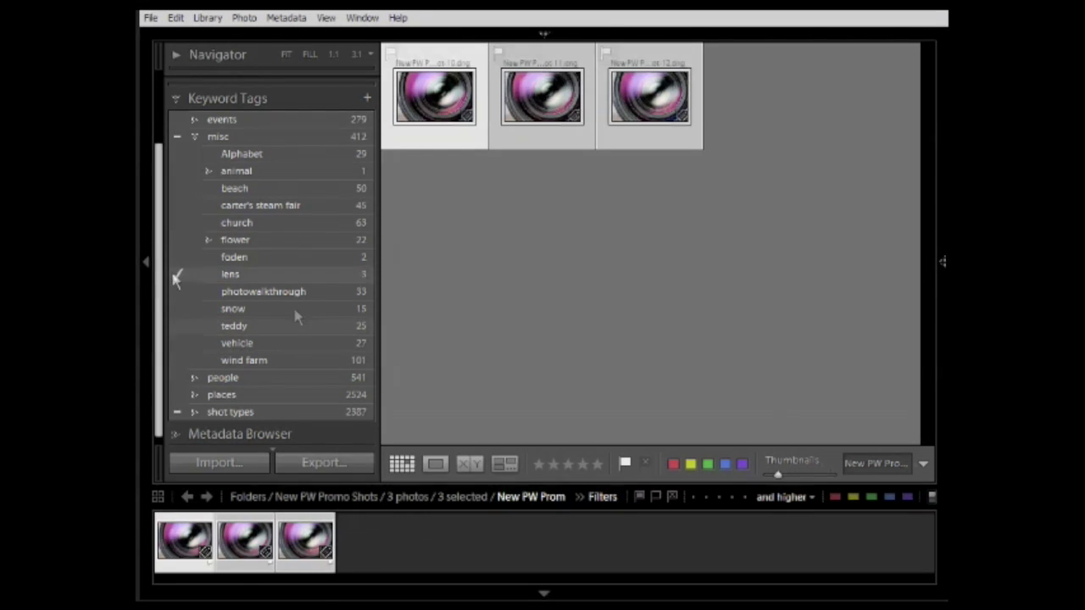
Expand the shot types keywords and show all photos tagged with shot types
scroll(161, 271, "down", 1)
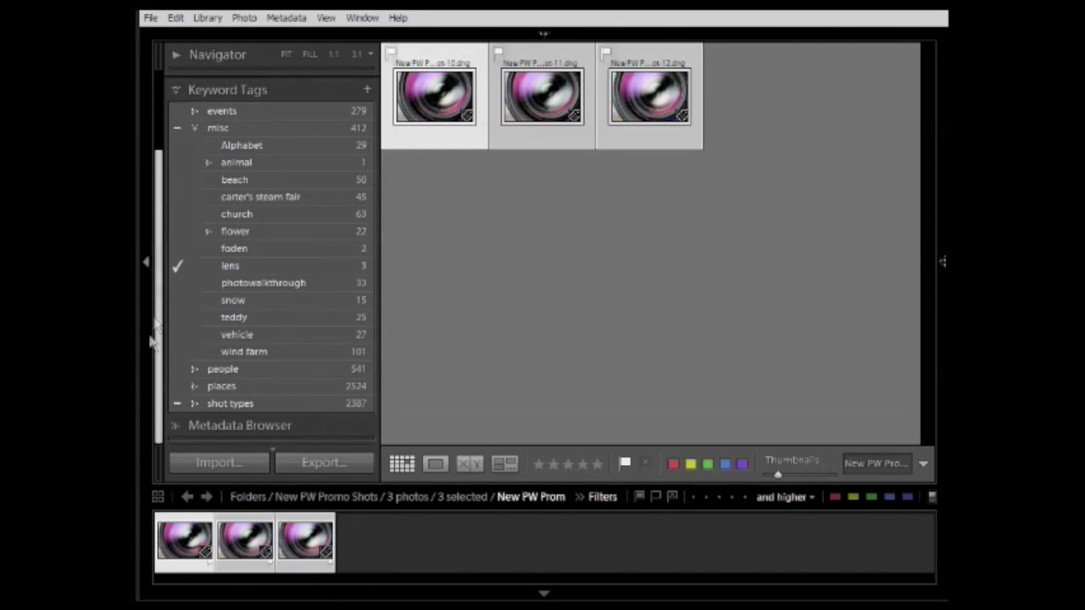
left_click(194, 404)
left_click_drag(160, 308, 157, 398)
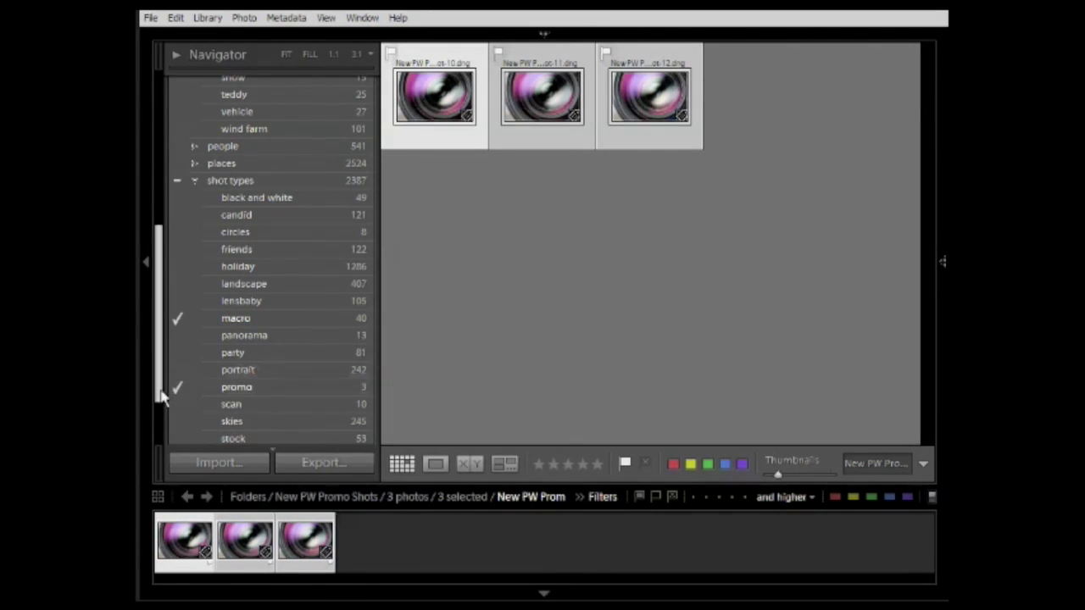
scroll(161, 356, "up", 3)
scroll(222, 395, "down", 5)
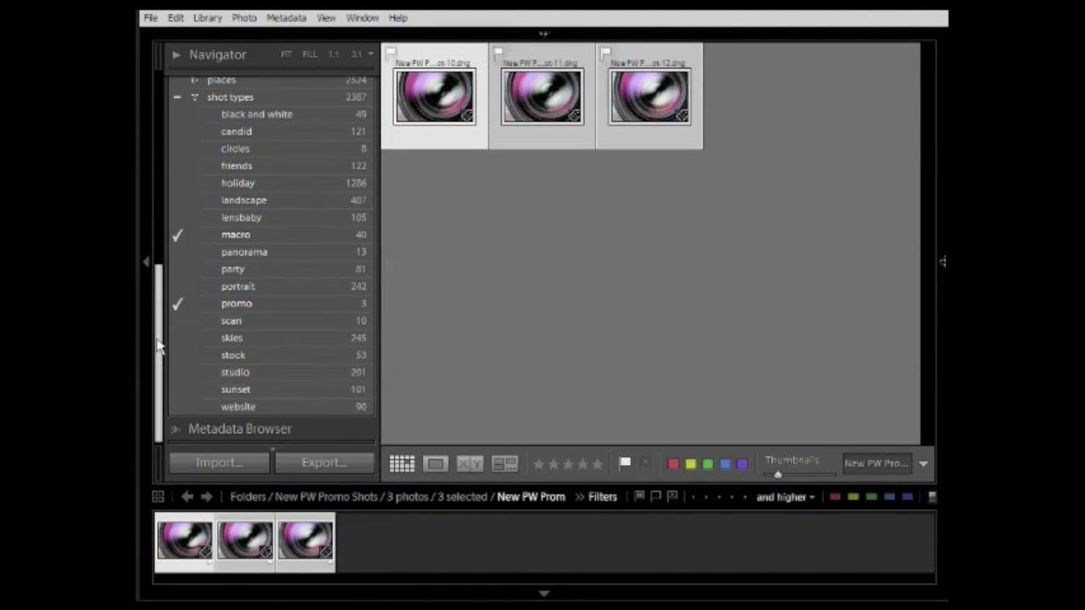
scroll(163, 341, "down", 1)
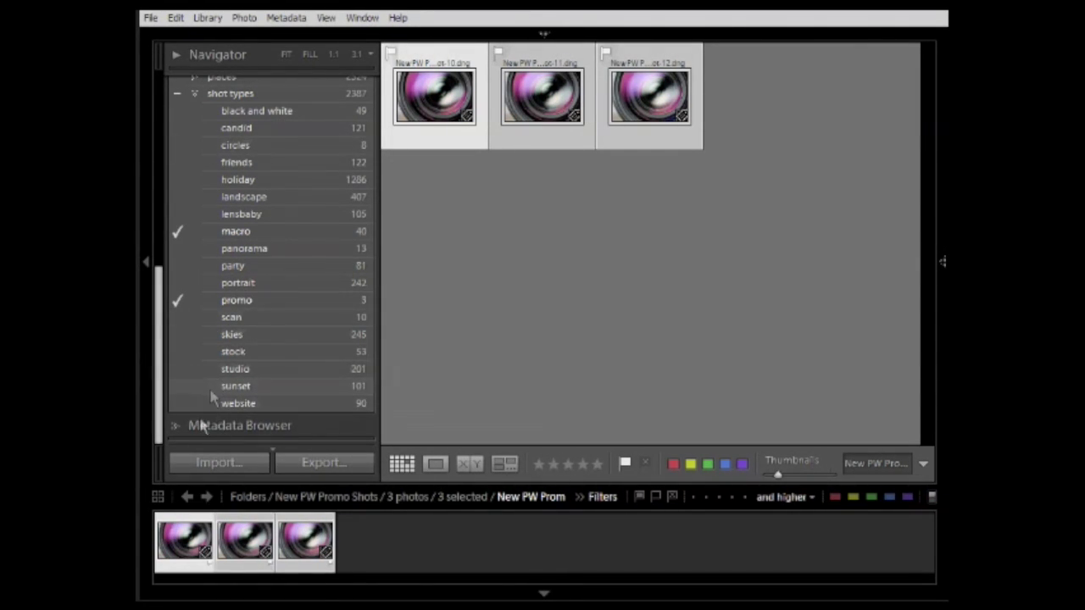
left_click_drag(159, 303, 134, 144)
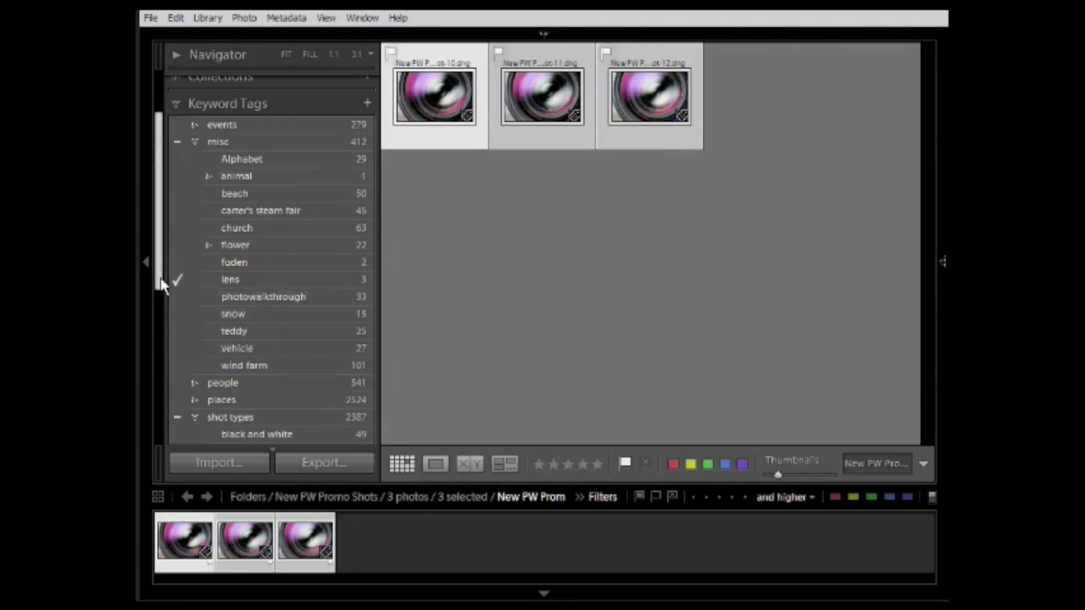
left_click_drag(160, 288, 160, 358)
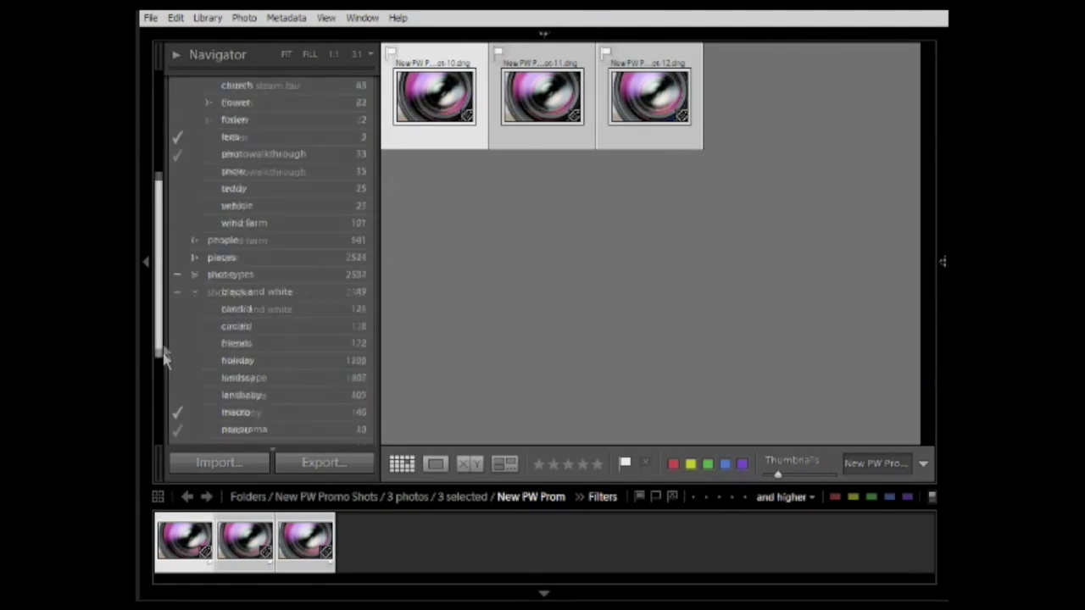
left_click(233, 276)
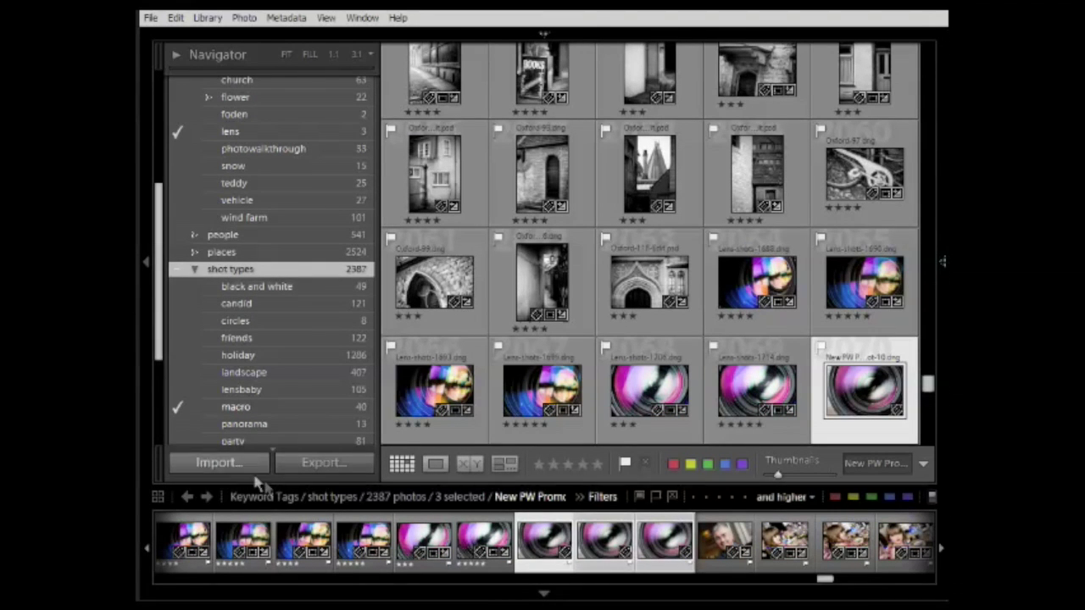
scroll(183, 353, "up", 10)
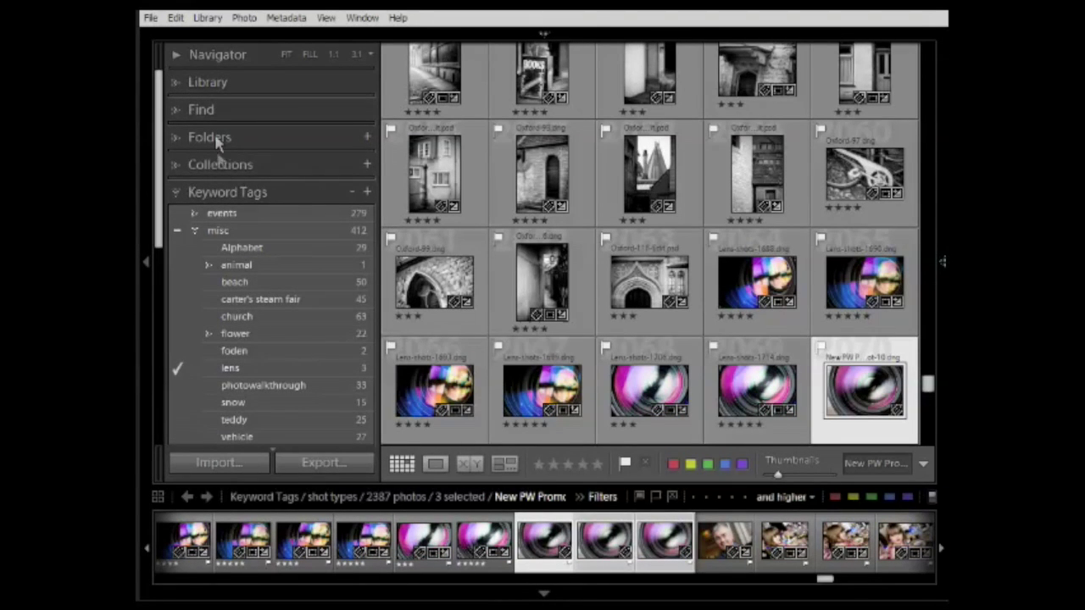
Return to the New PW Promo Shots folder and expand Keyword Tags to see macro and promo
left_click(210, 137)
scroll(247, 354, "down", 10)
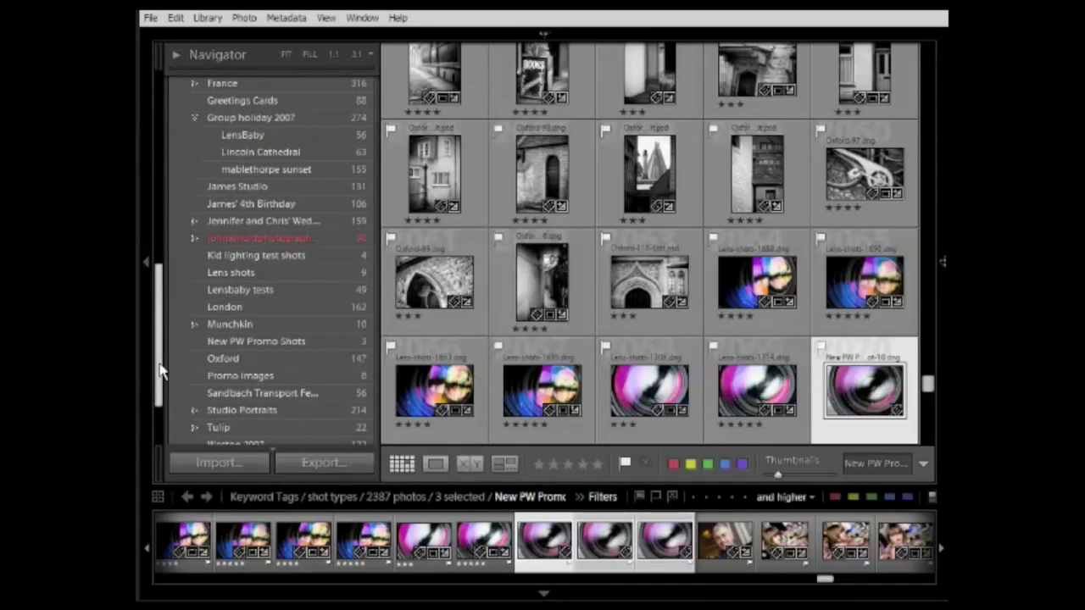
scroll(174, 390, "down", 3)
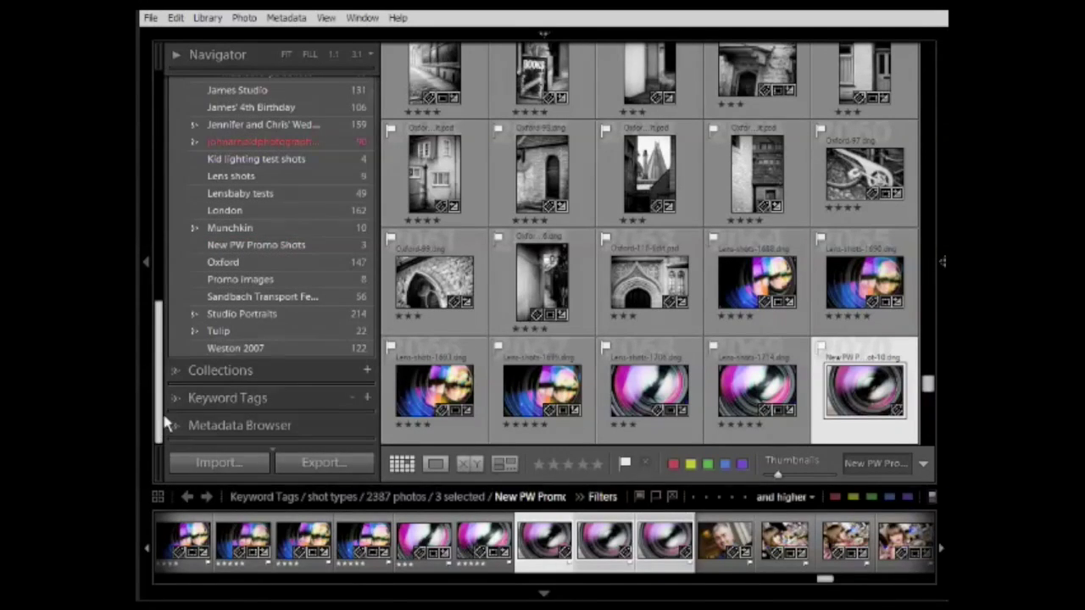
left_click(256, 245)
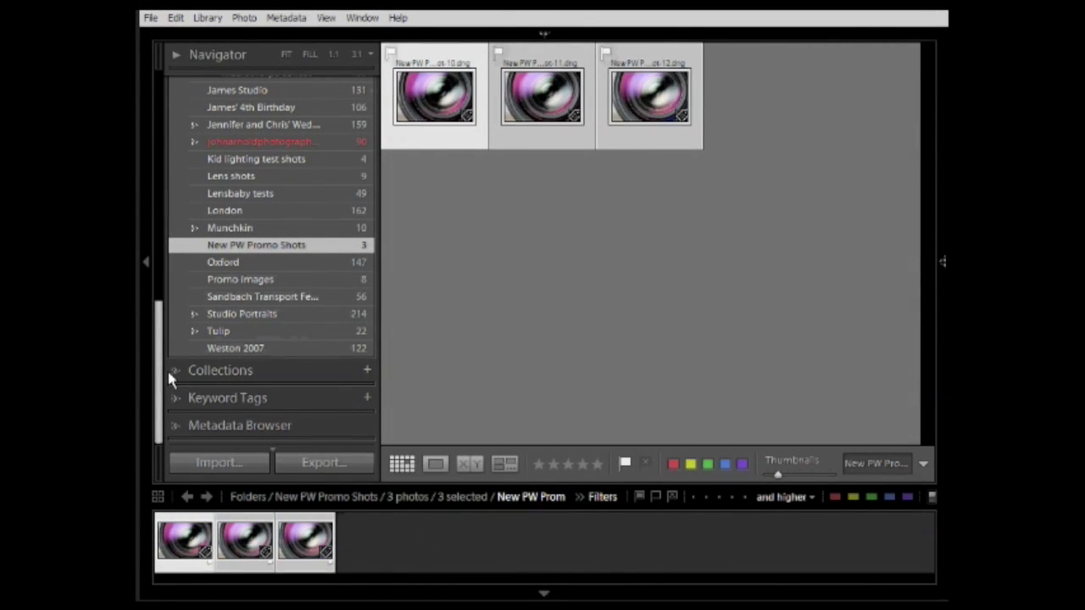
left_click(217, 405)
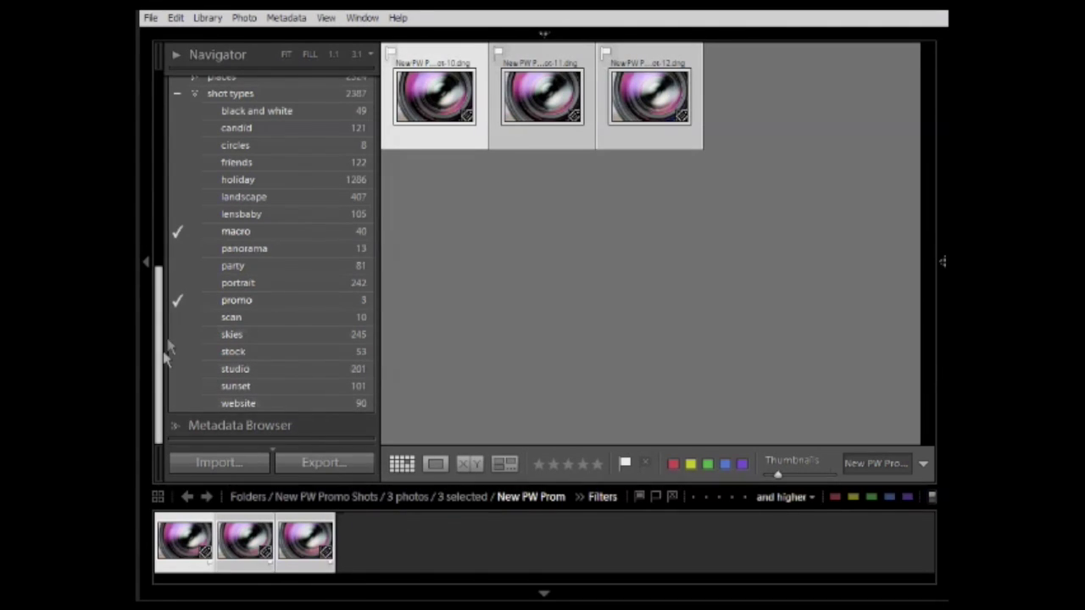
Create a 'studio lighting' keyword under shot types, with synonyms lighting and studio and Export Parents off
right_click(238, 98)
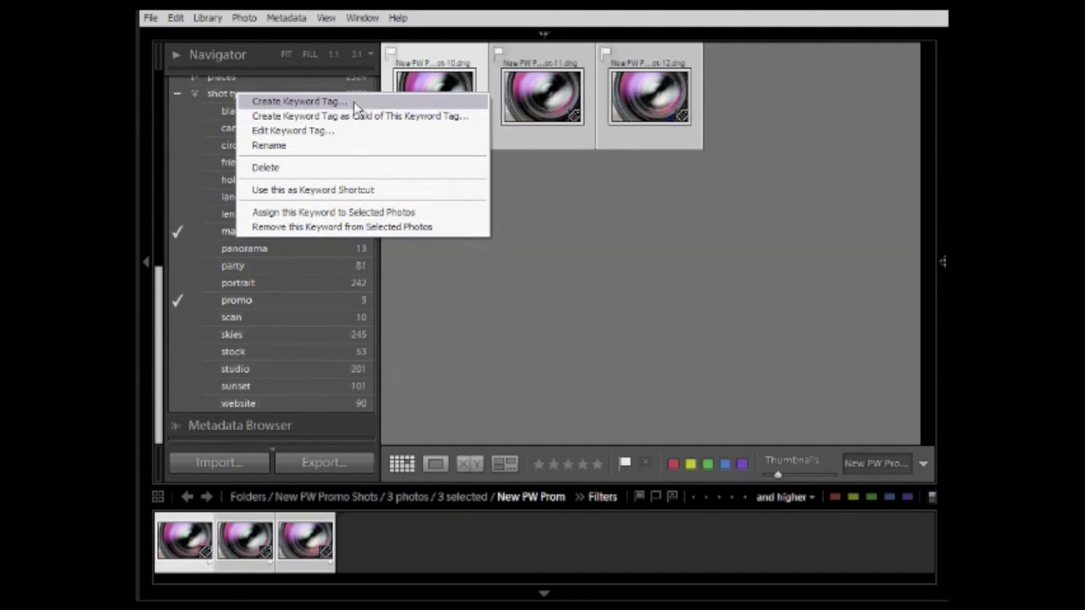
left_click(475, 122)
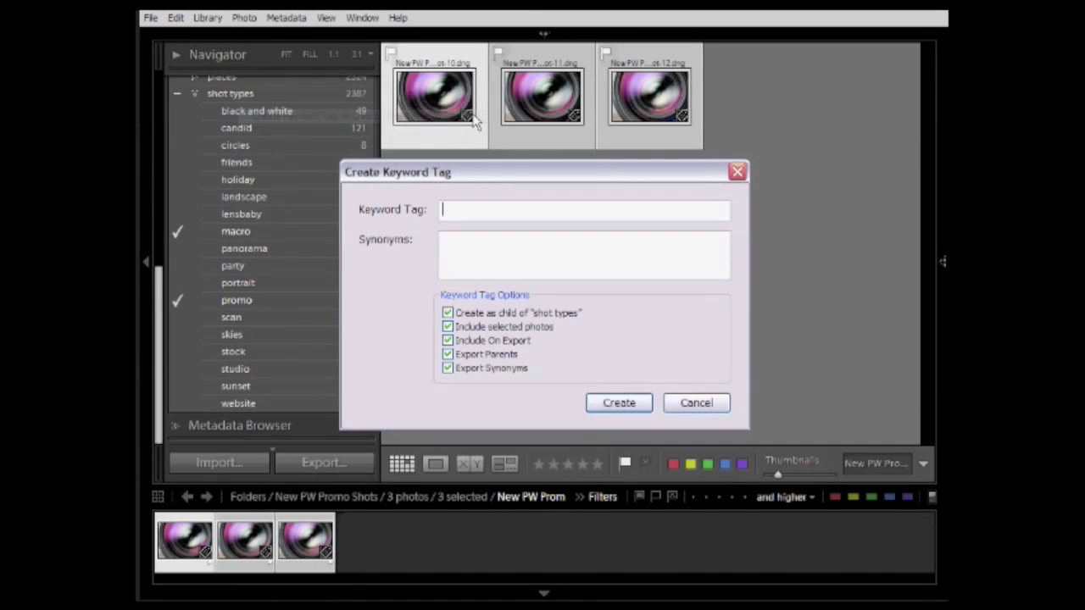
left_click_drag(494, 170, 566, 171)
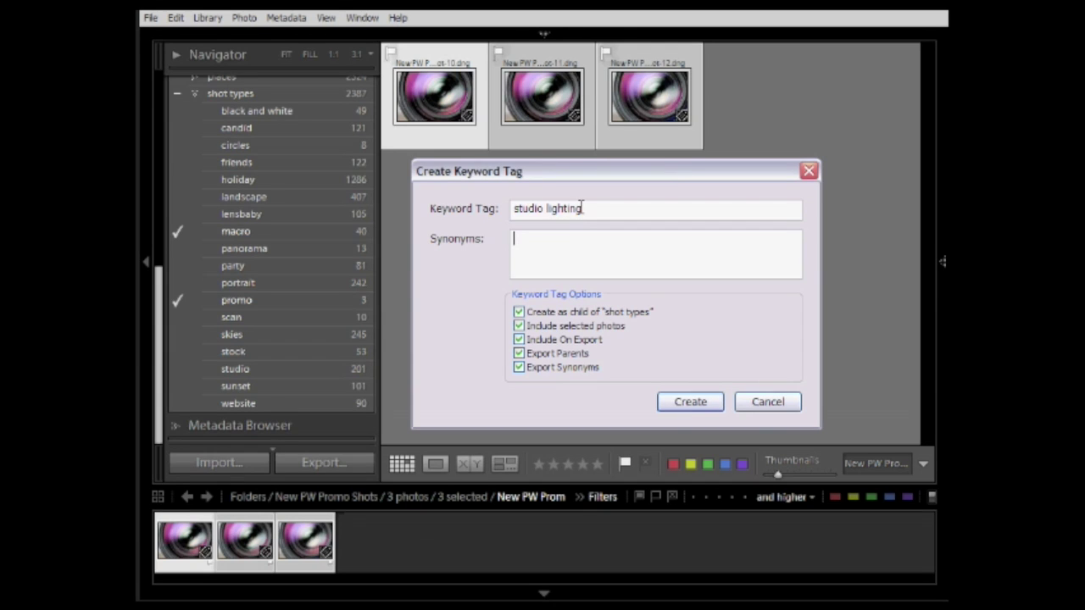
type("ting,studio")
left_click(559, 355)
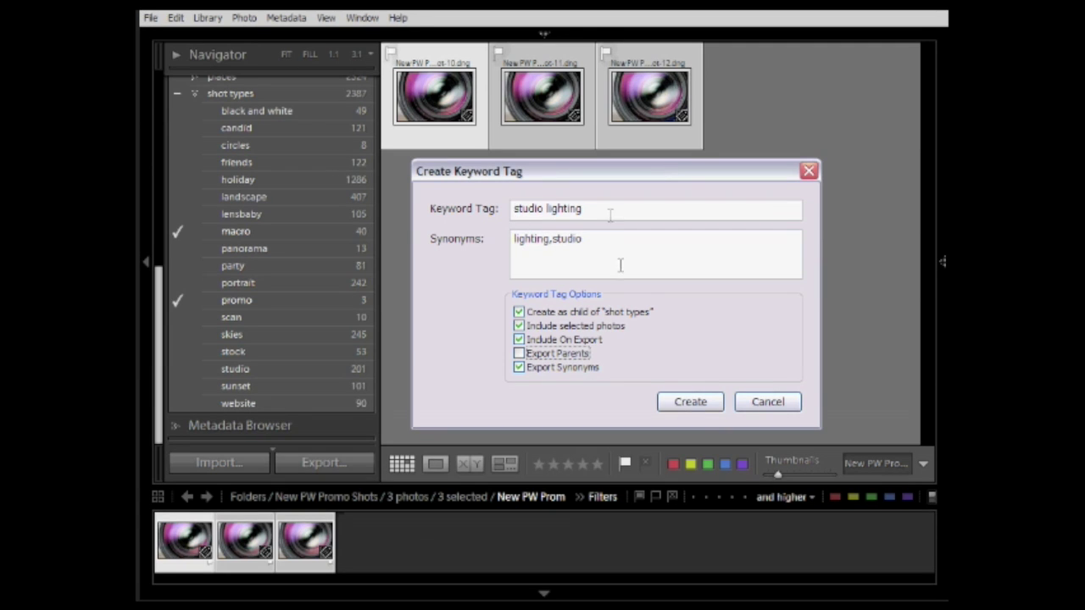
left_click(690, 402)
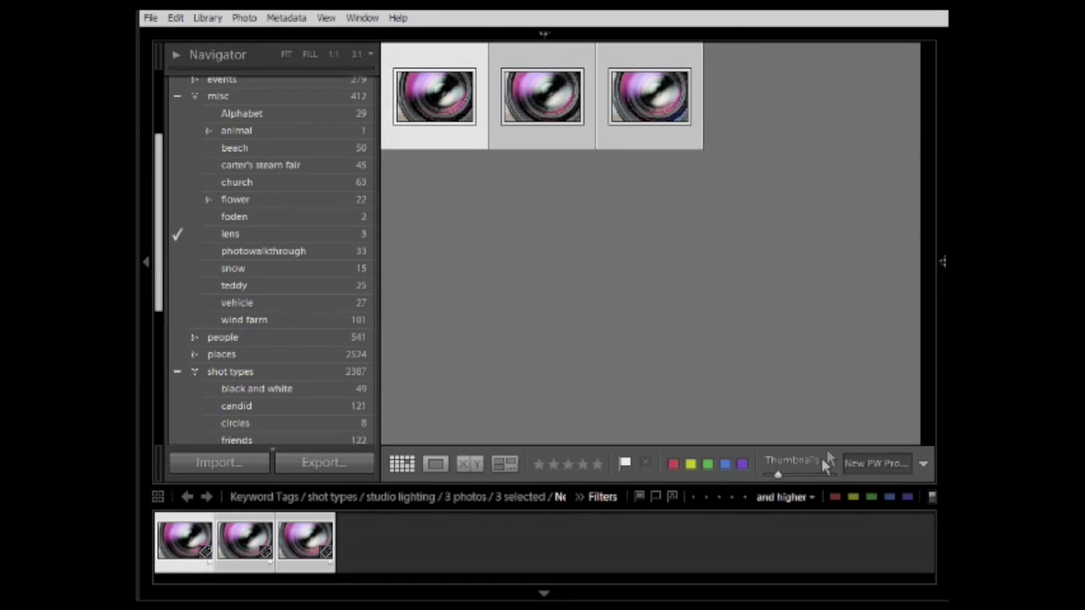
left_click_drag(158, 303, 153, 424)
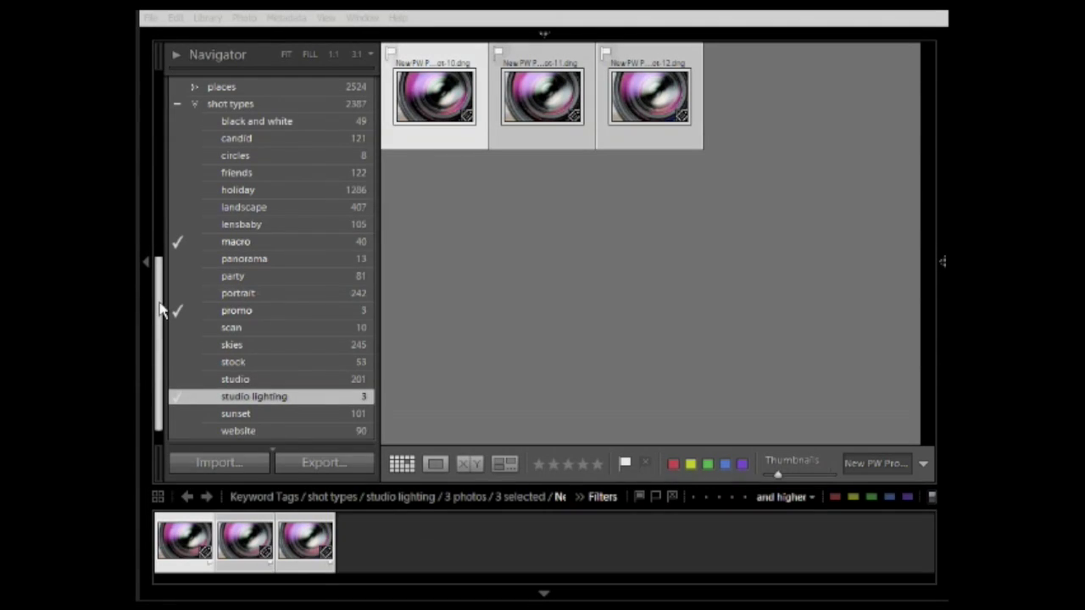
left_click(675, 294)
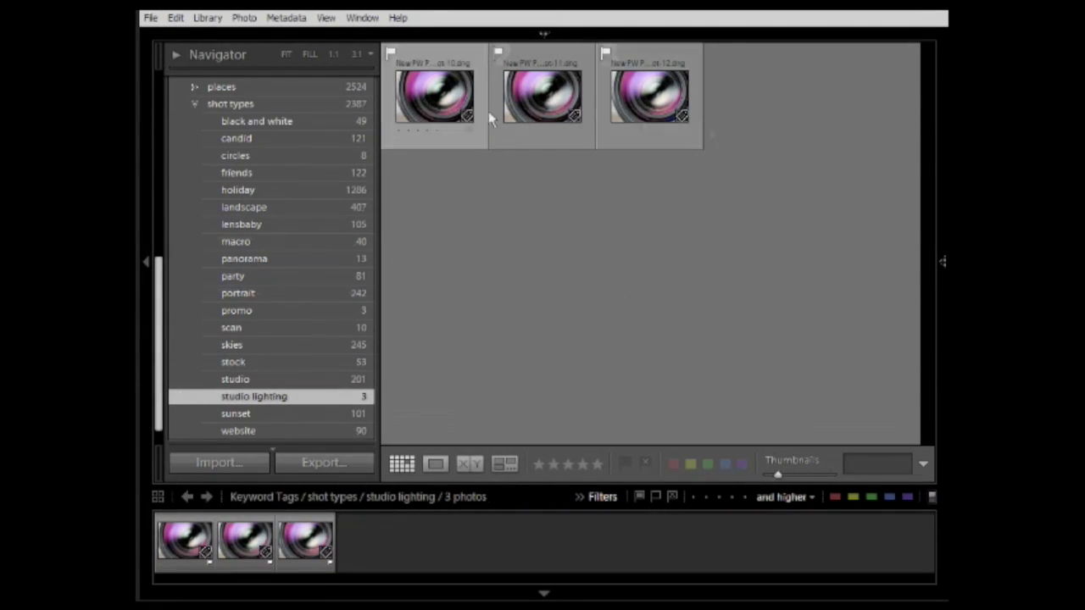
left_click(421, 98)
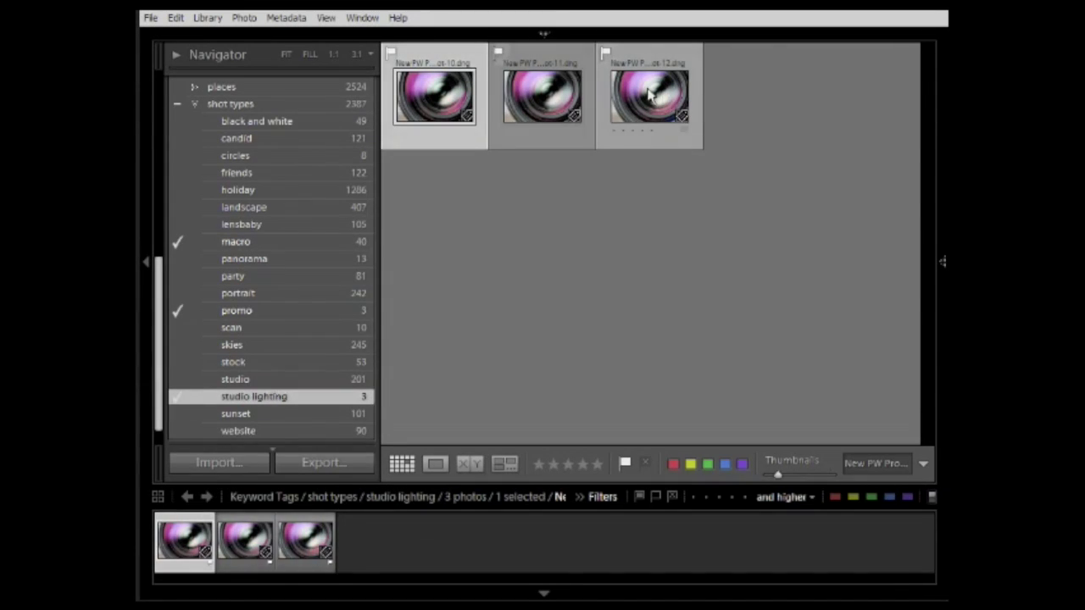
left_click(648, 96, "shift")
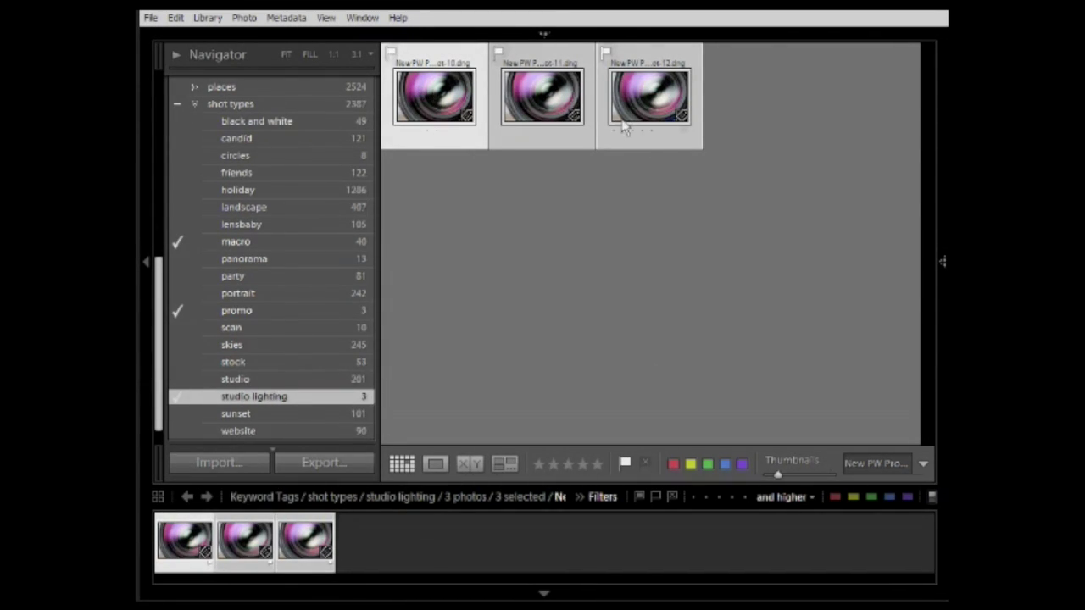
left_click_drag(162, 339, 169, 145)
Expand the Collections panel and resize it into view in place of the keyword list
left_click(195, 162)
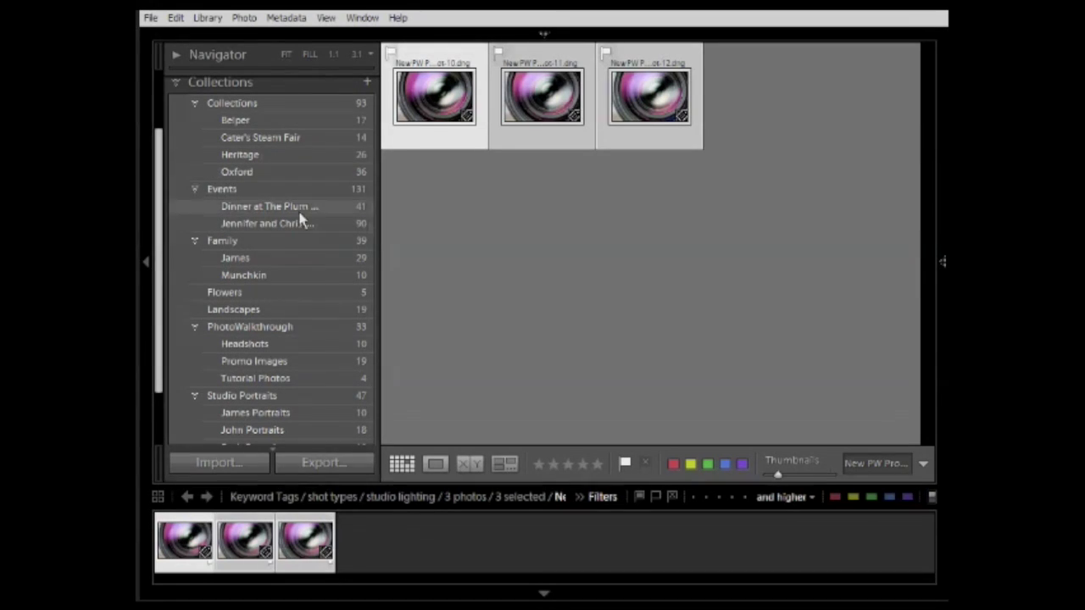
left_click_drag(165, 177, 164, 115)
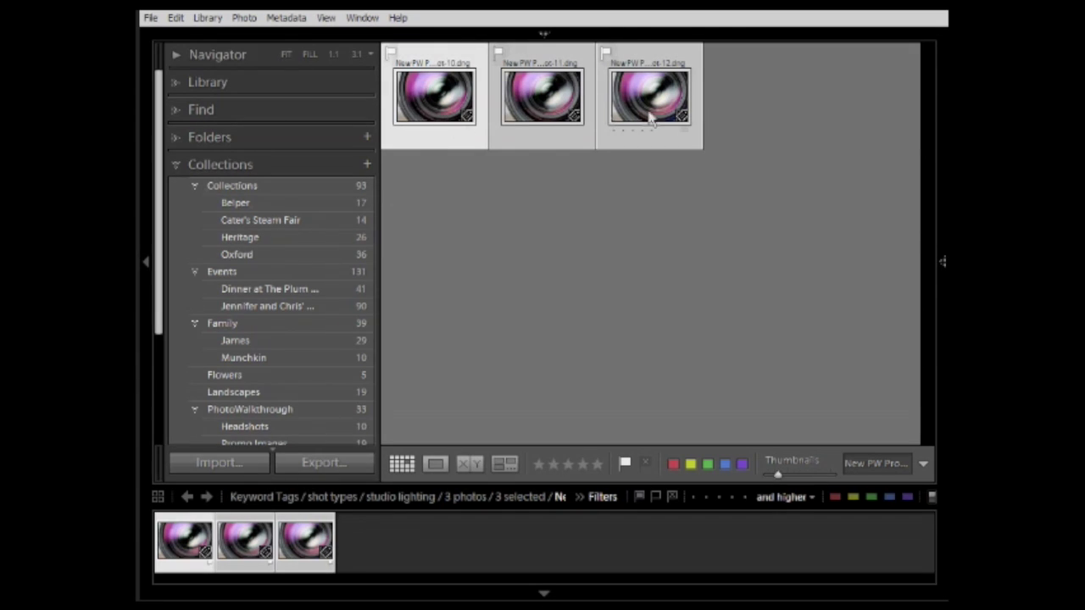
Create a collection named 'Tutorial 1' containing the three selected promo photos
left_click(367, 163)
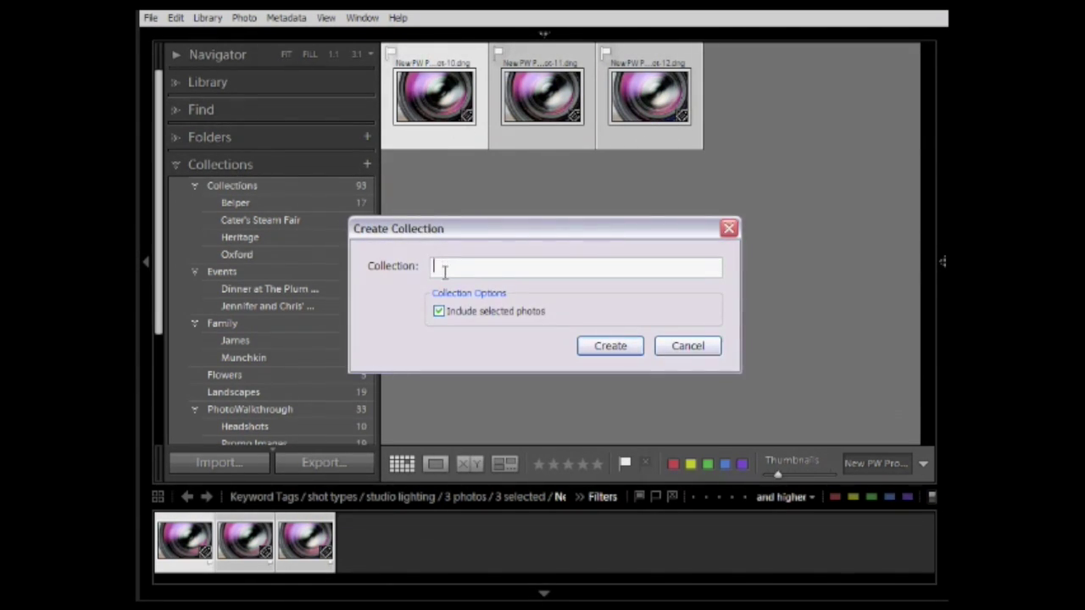
type("Tutorial 1")
left_click(591, 351)
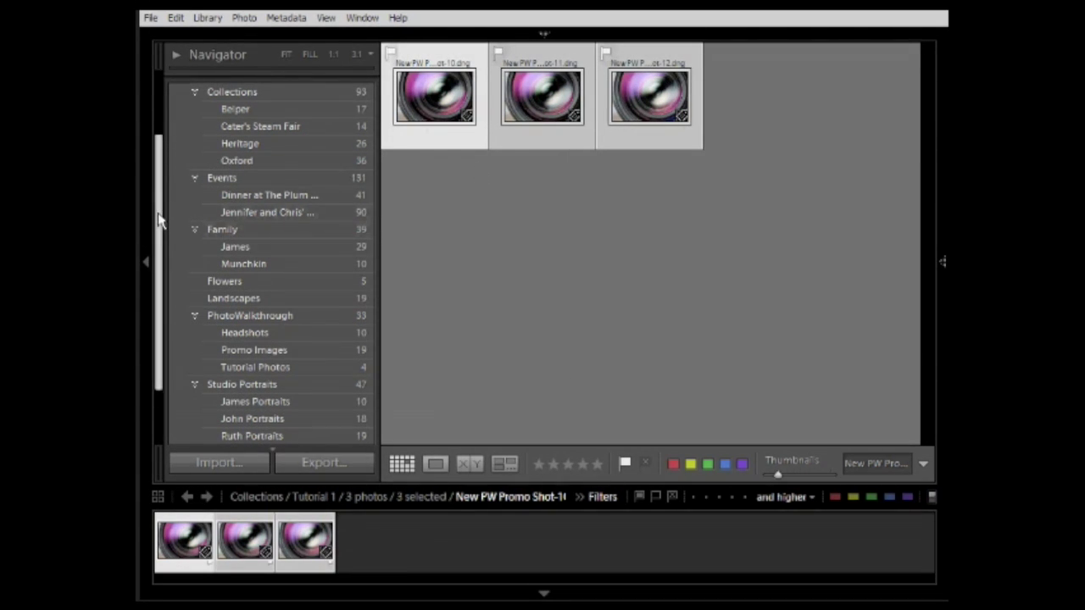
left_click_drag(159, 219, 155, 271)
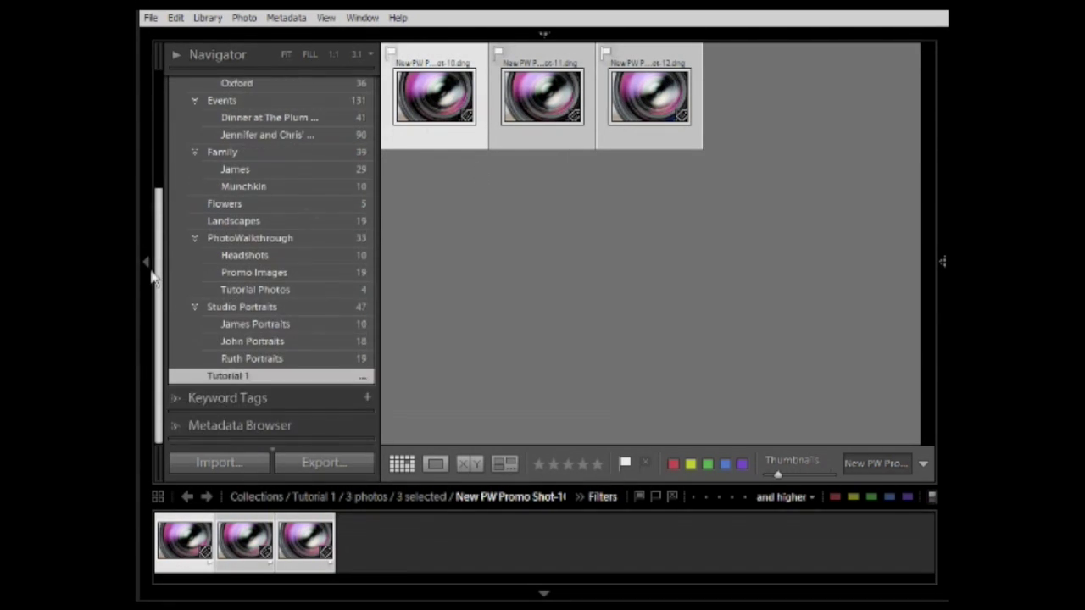
Rename the 'Tutorial 1' collection to 'Tutorial 13'
right_click(247, 381)
left_click(283, 418)
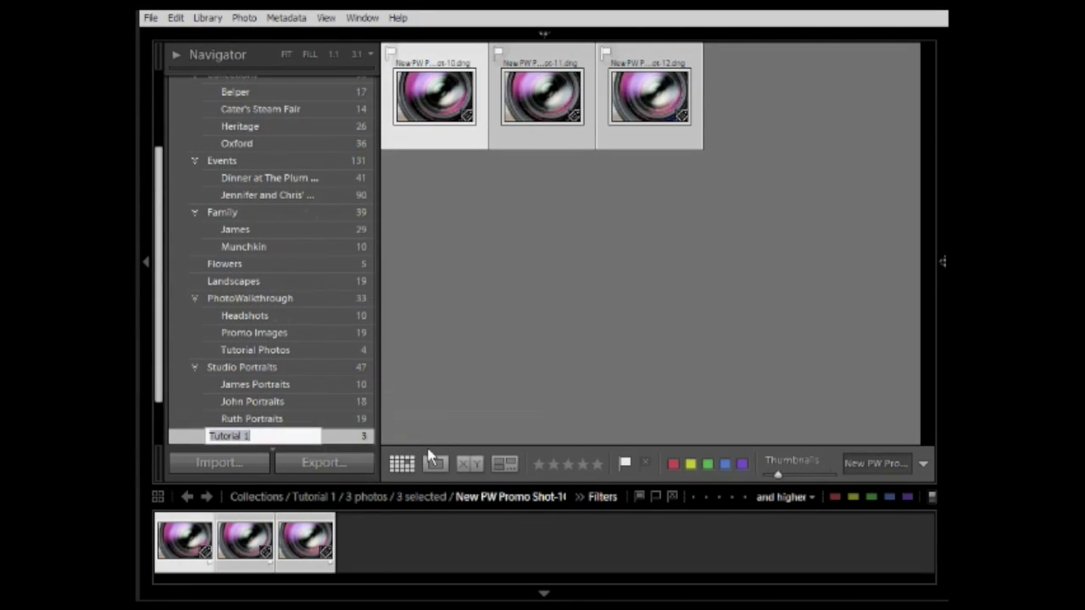
key("Right")
type("3")
key("Return")
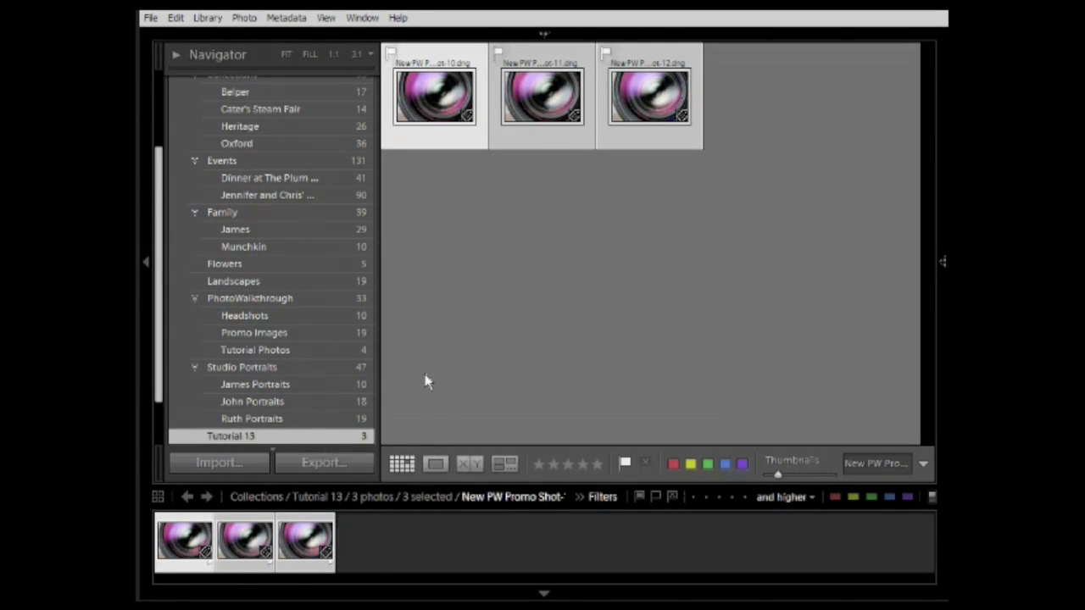
right_click(235, 438)
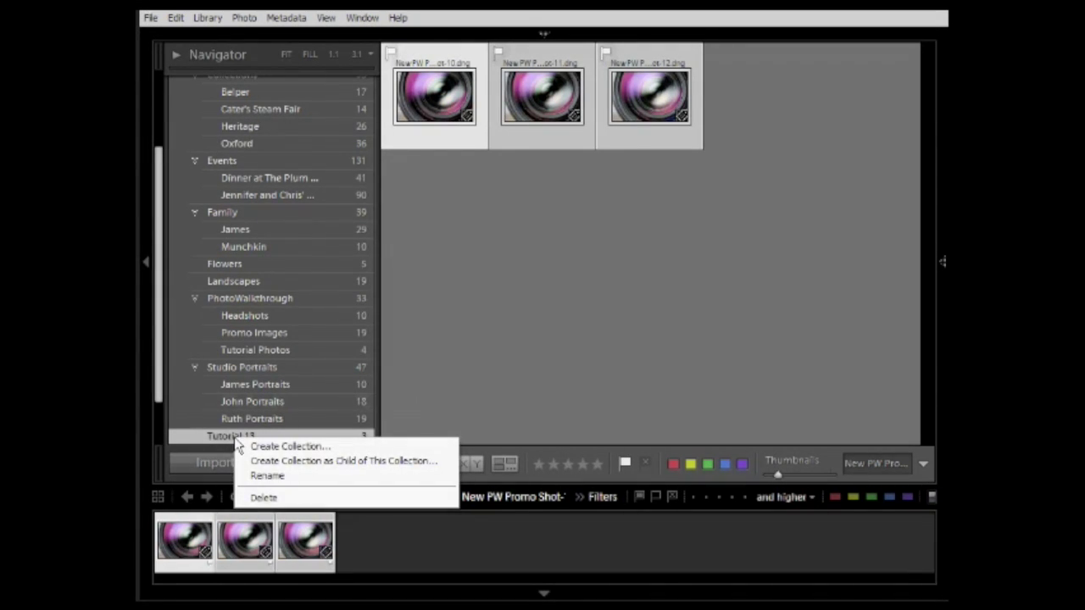
left_click(456, 353)
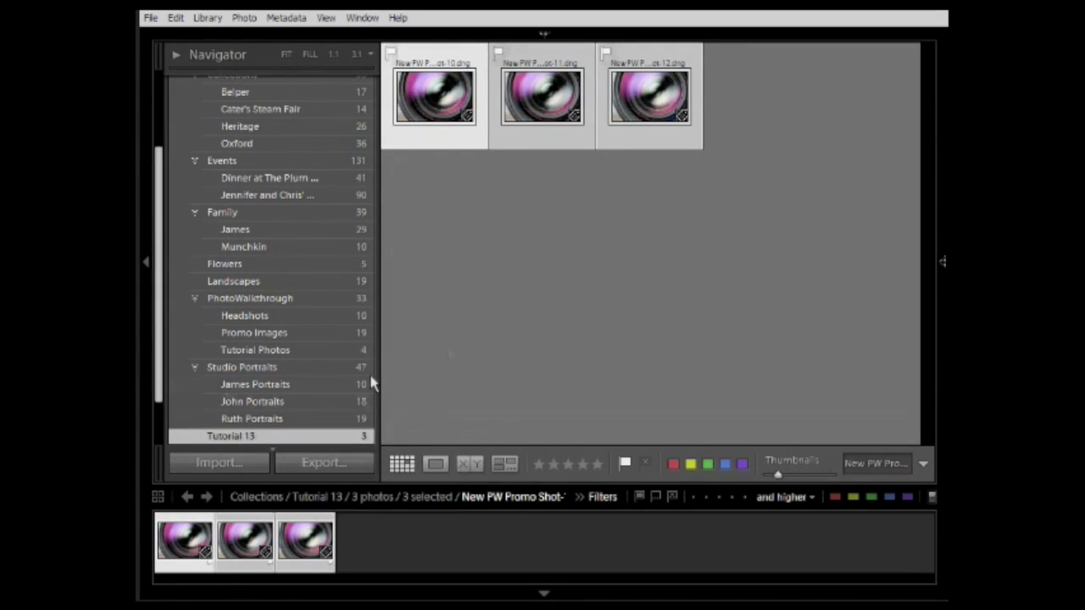
scroll(165, 303, "down", 3)
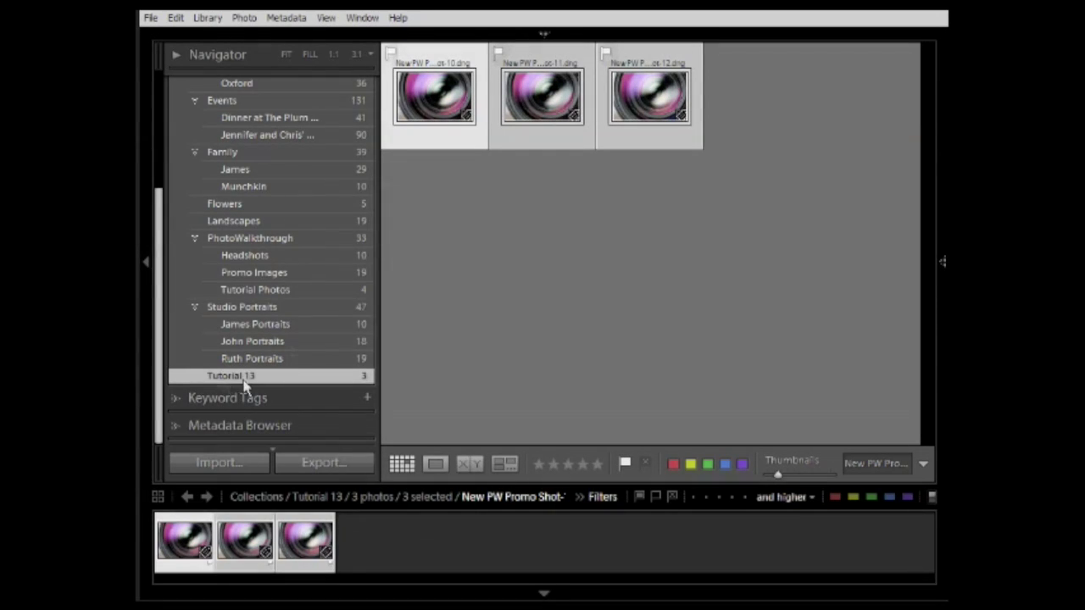
left_click_drag(161, 392, 160, 290)
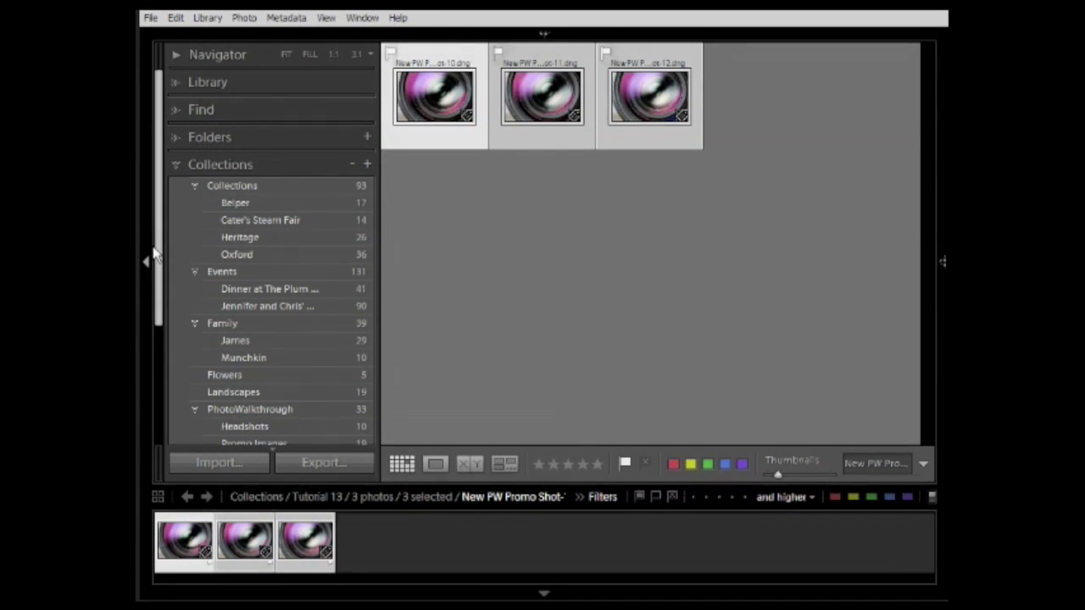
Collapse the collection sets and move Tutorial 13 into the PhotoWalkthrough set
left_click(194, 187)
left_click(194, 204)
left_click(196, 220)
left_click(196, 271)
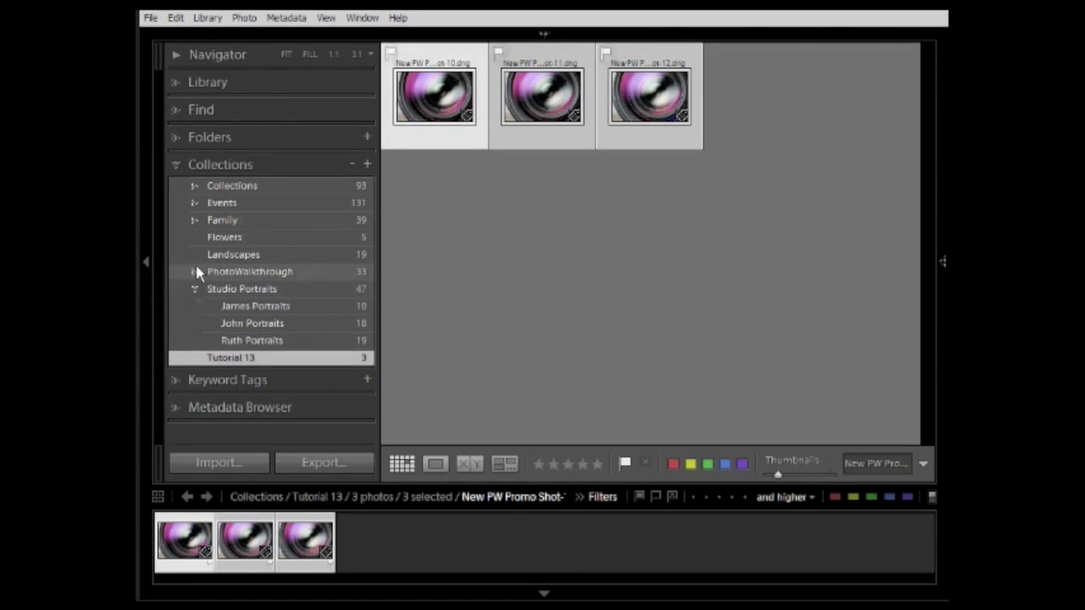
left_click(194, 272)
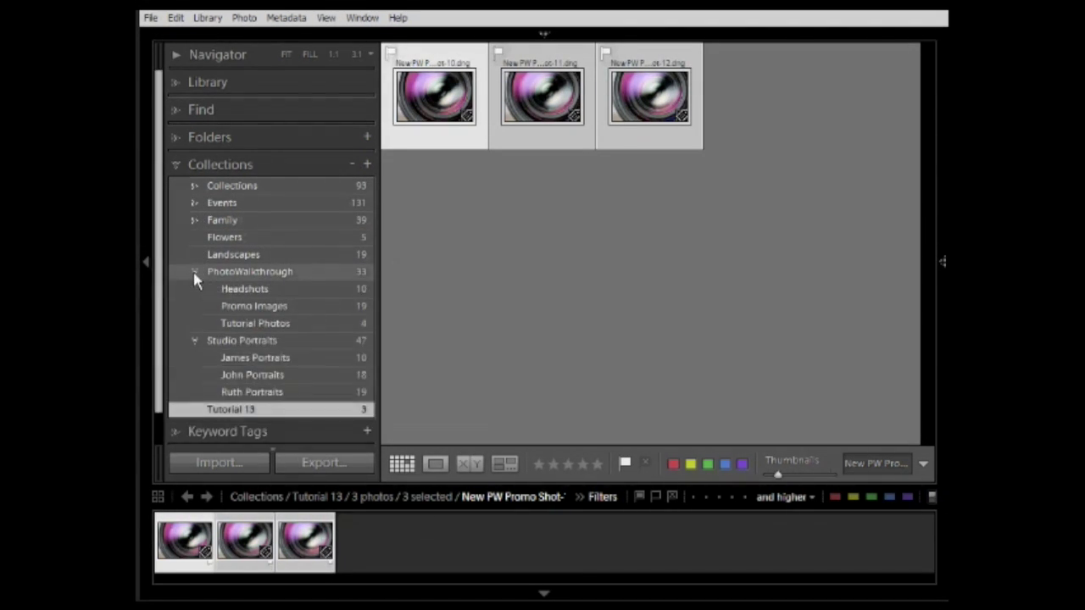
left_click(195, 340)
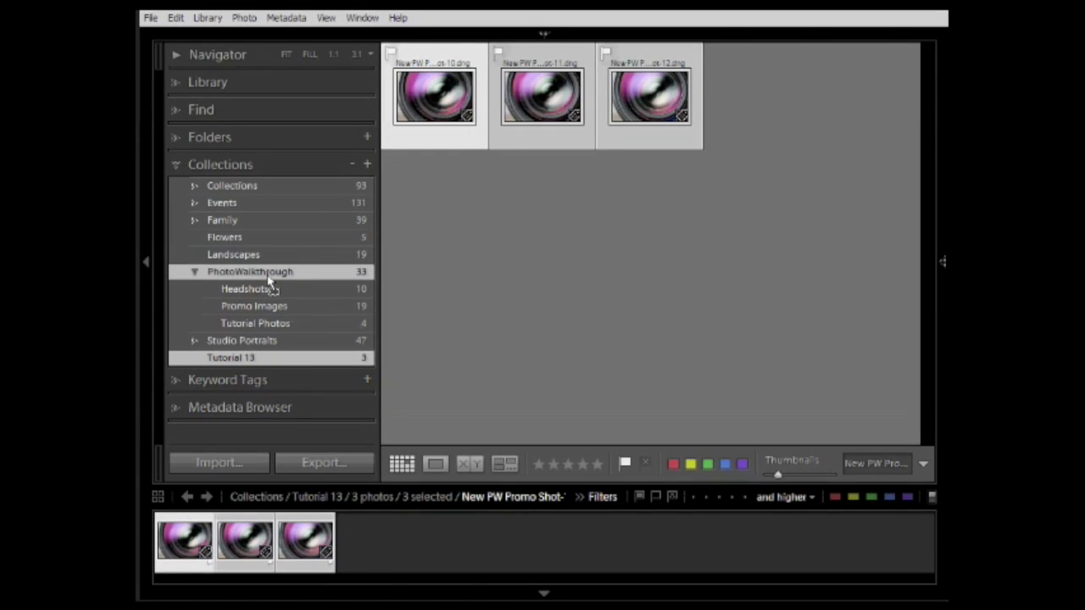
left_click_drag(271, 288, 268, 284)
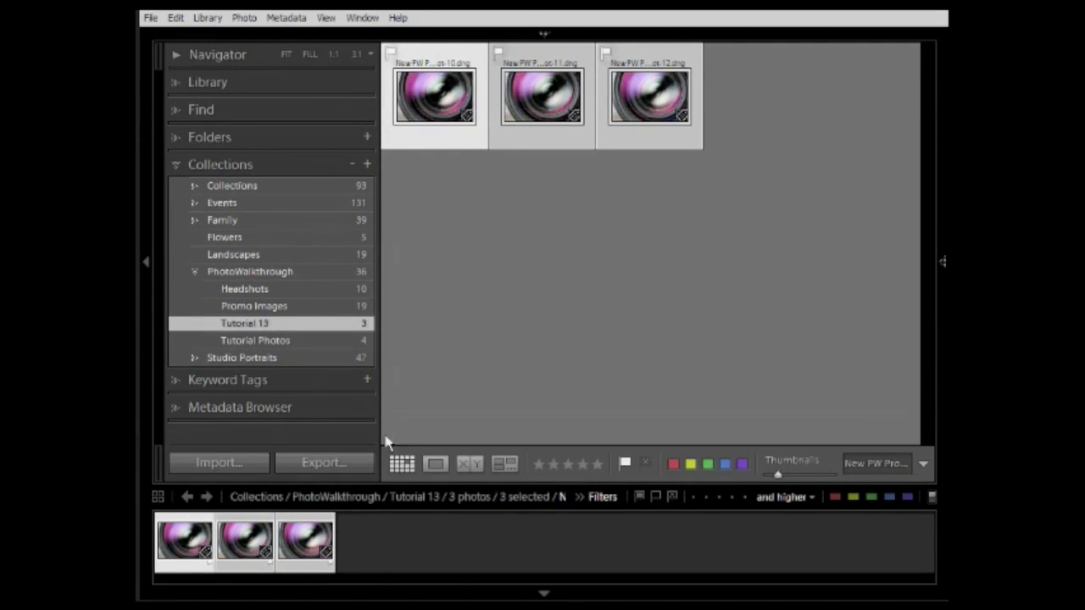
Re-expand PhotoWalkthrough and display the Tutorial 13 collection's photos
left_click(193, 274)
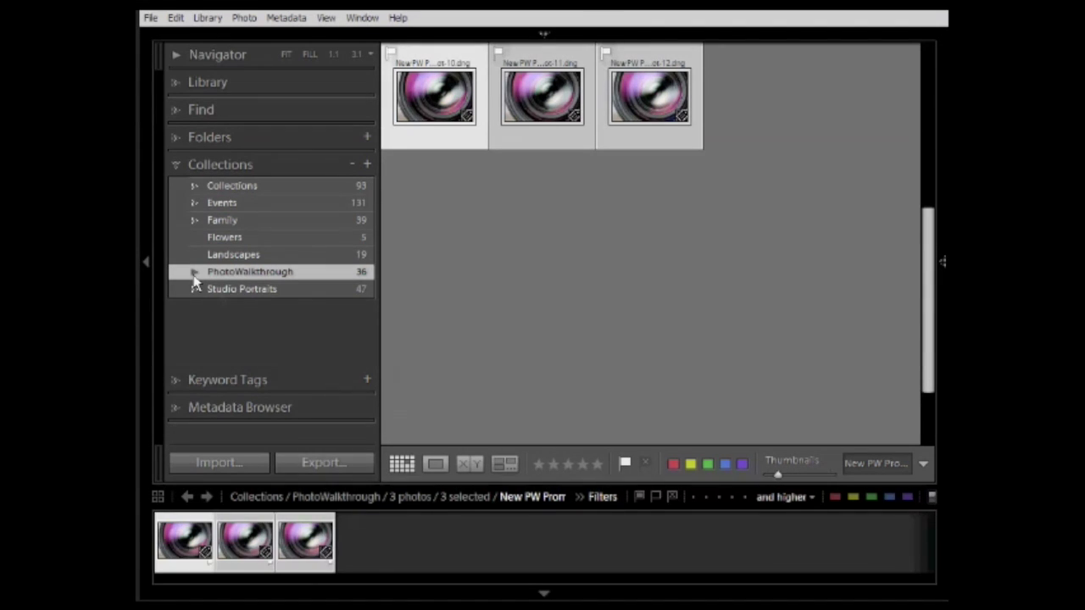
left_click(194, 273)
left_click(257, 324)
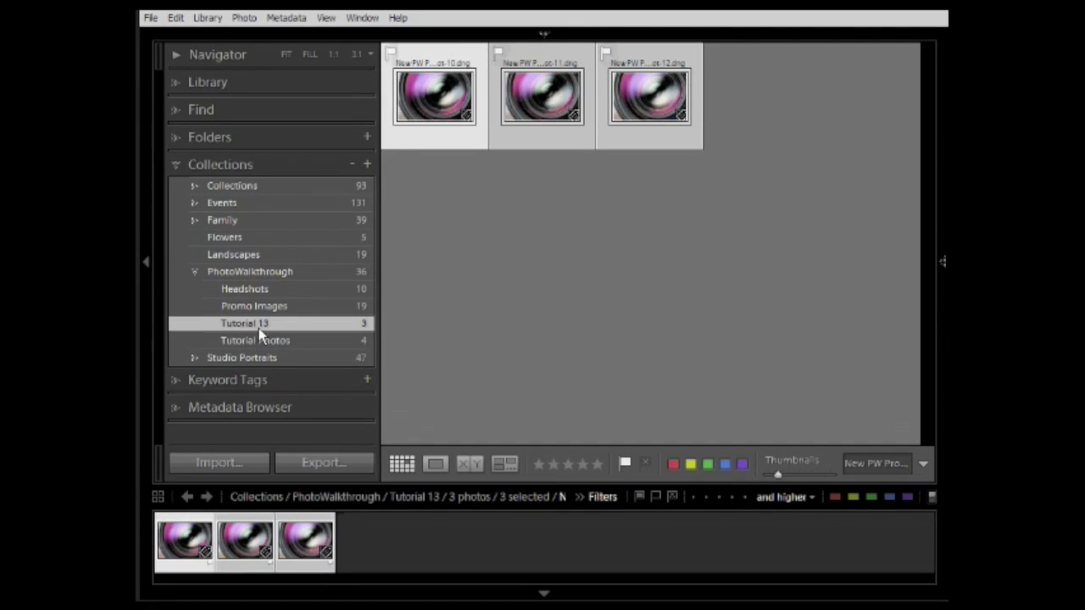
Collapse Events, expand Family and open its 29-photo James collection
left_click(194, 189)
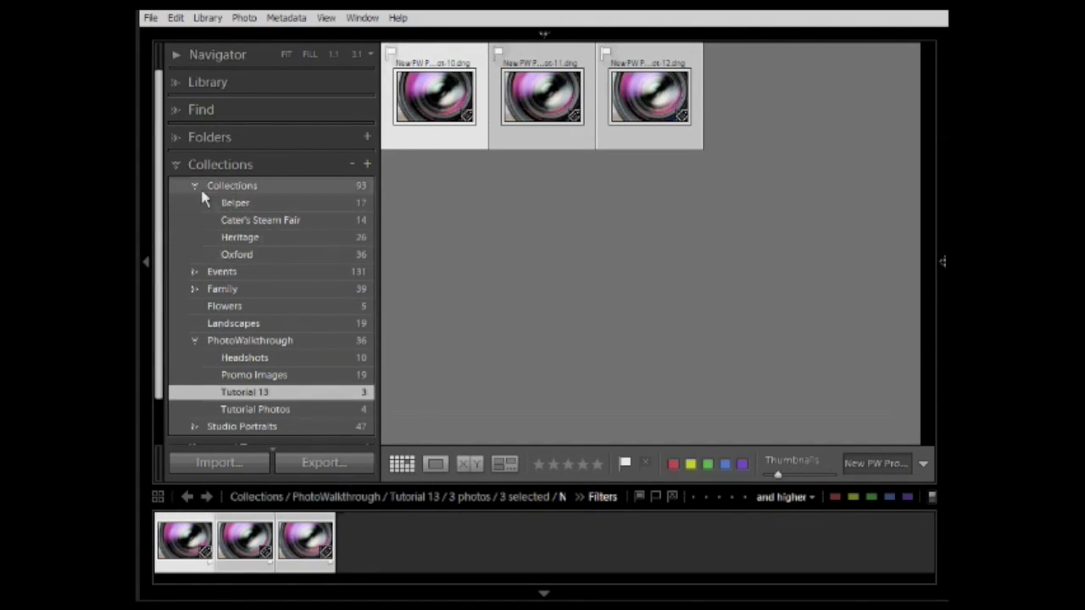
left_click(195, 186)
left_click(195, 203)
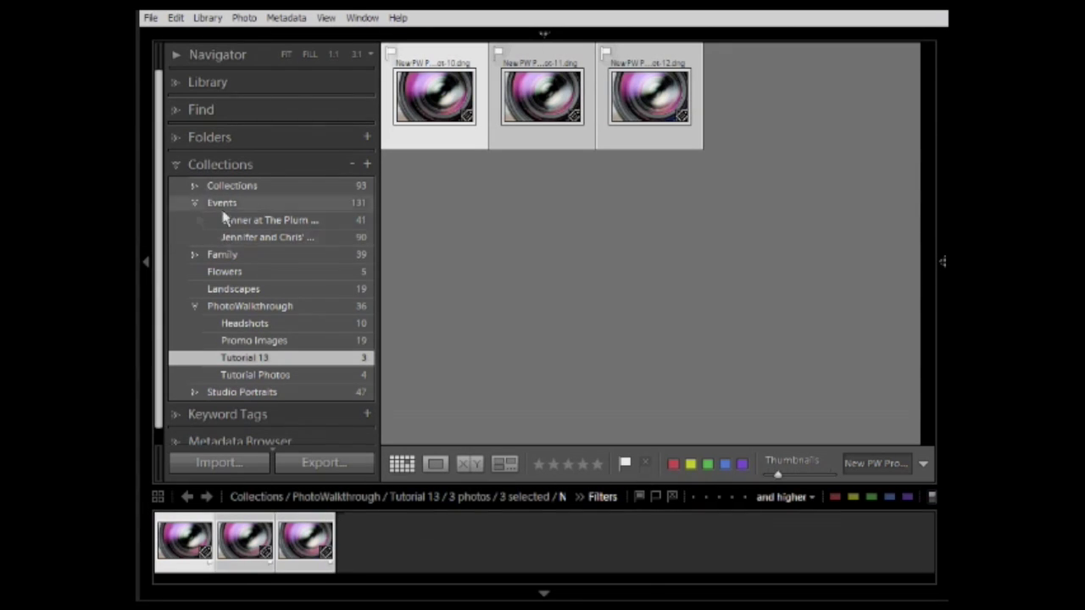
left_click(194, 203)
left_click(194, 220)
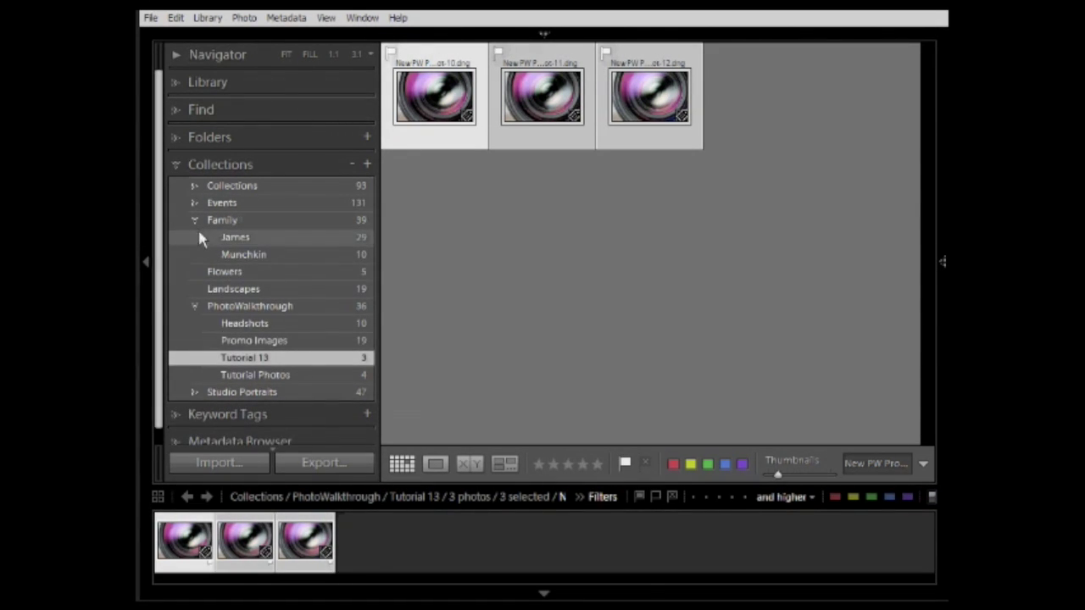
left_click(250, 238)
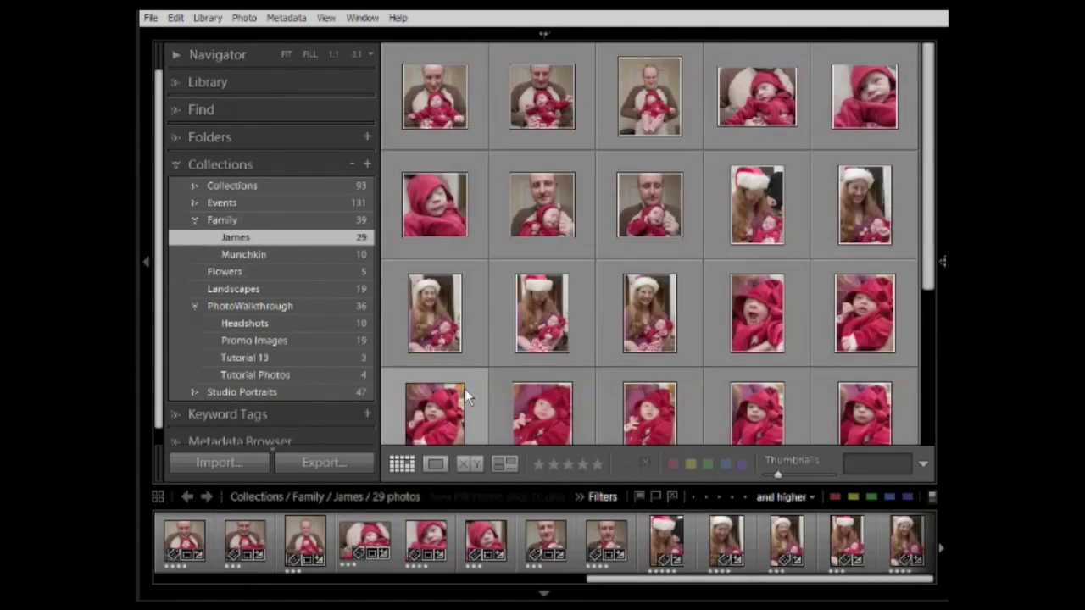
Collapse the Family set and switch back to the three-photo Tutorial 13 collection
mouse_move(929, 200)
left_mouse_down()
mouse_move(926, 384)
mouse_move(926, 193)
left_mouse_up()
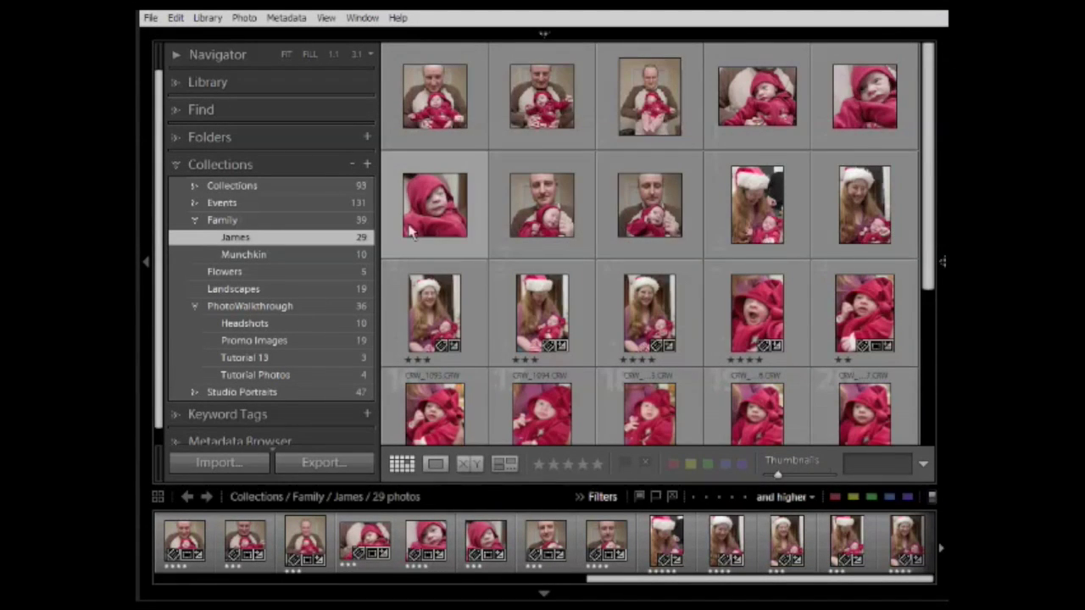
left_click(192, 222)
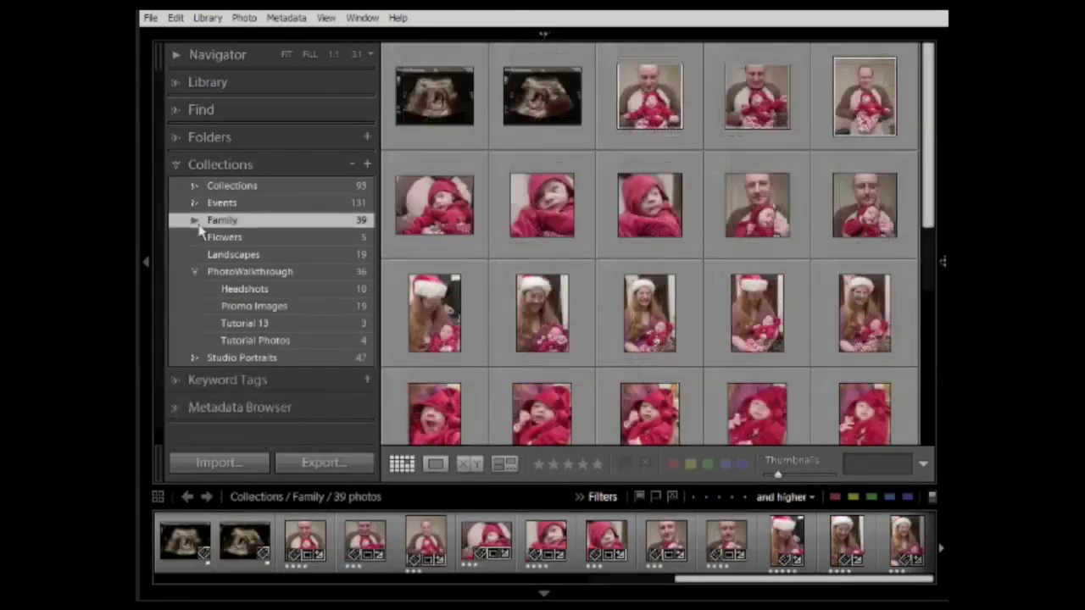
left_click(254, 329)
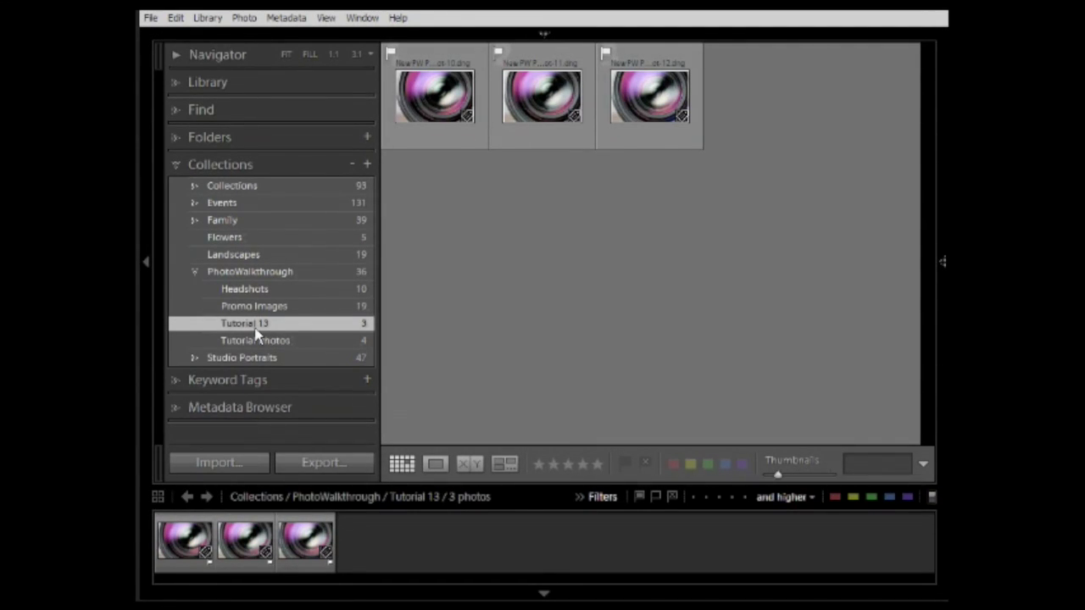
left_click(525, 106)
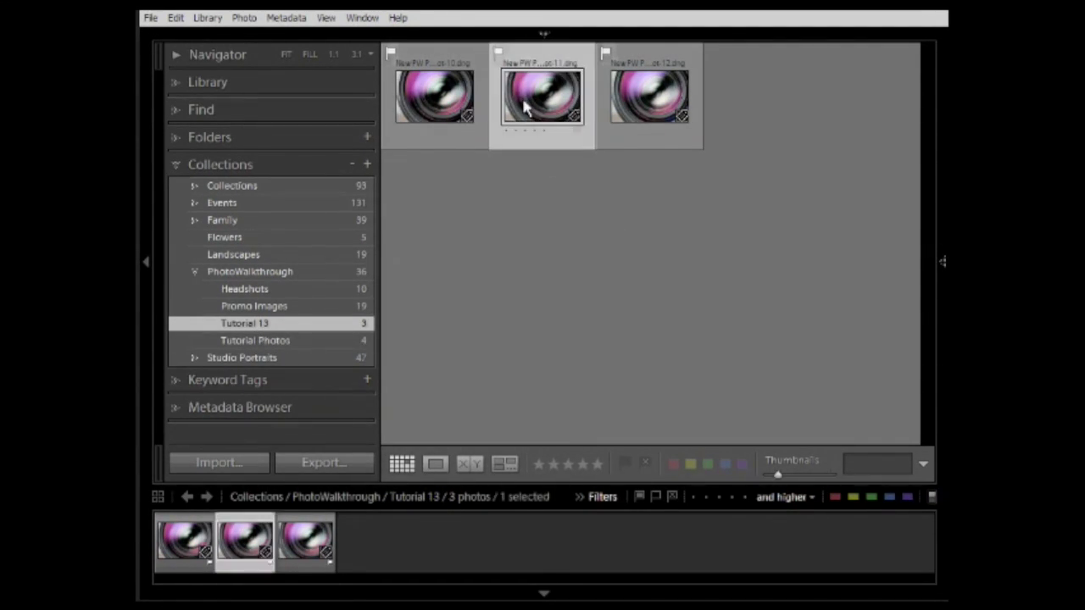
right_click(528, 98)
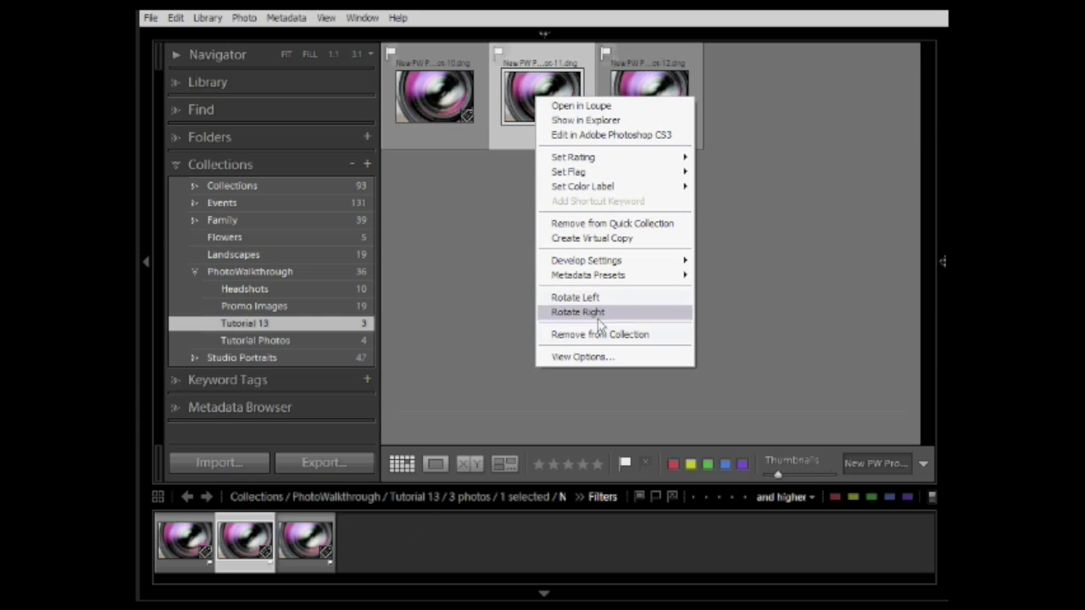
left_click(520, 404)
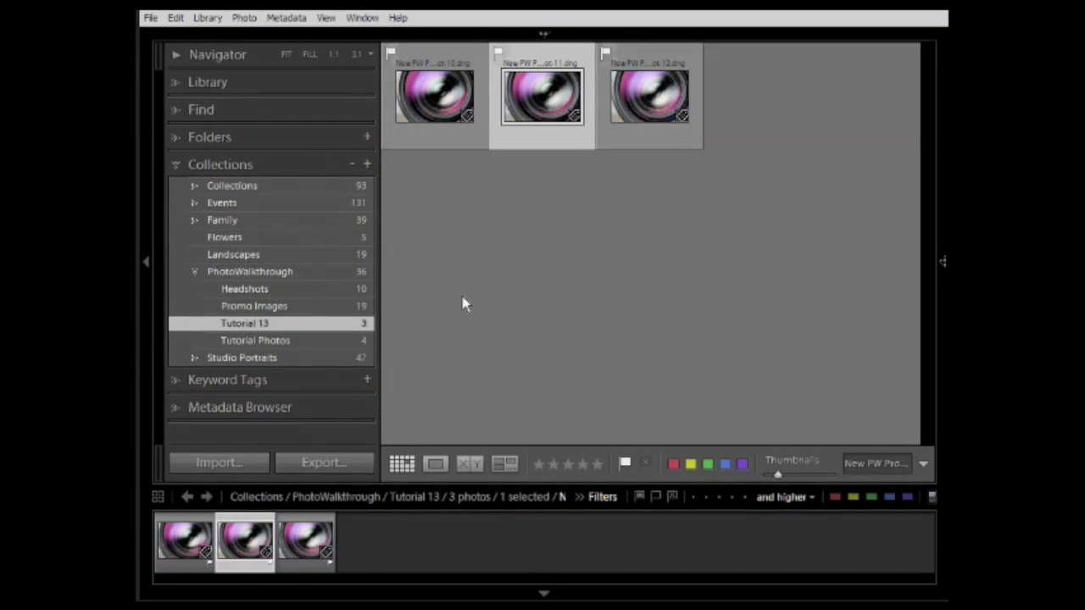
key("shift+f")
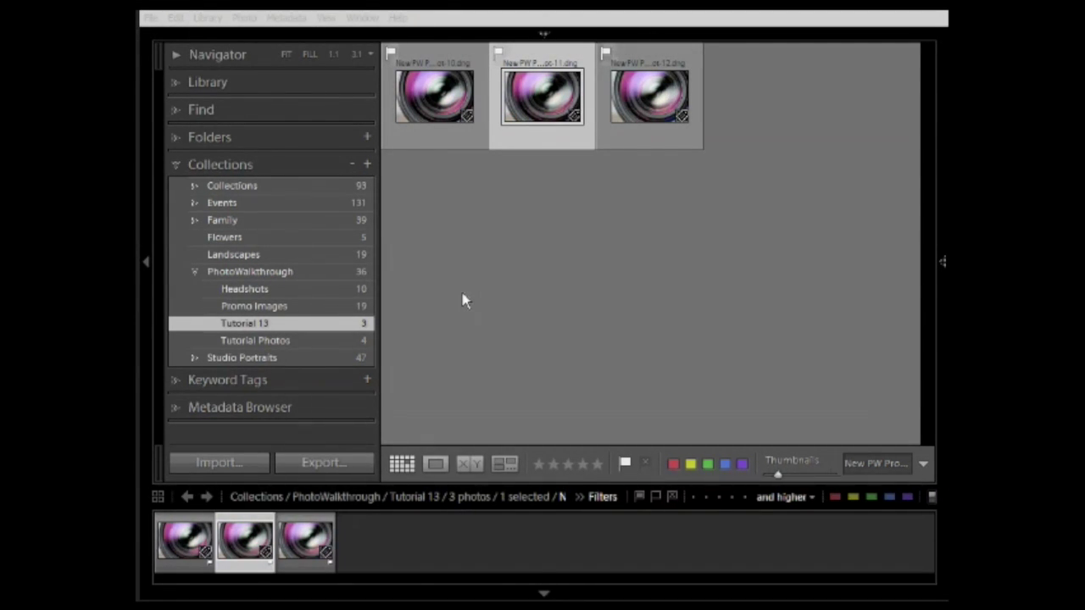
Select the first lens photo and try one to four stars on its thumbnail
left_click(455, 84)
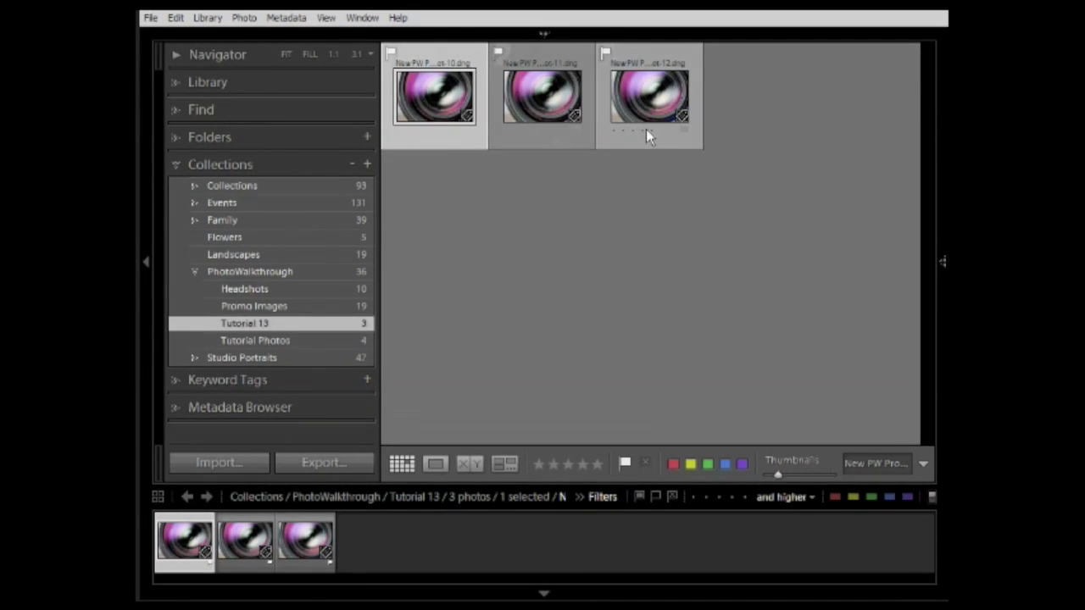
left_click(431, 132)
left_click(417, 131)
left_click(402, 131)
left_click(410, 131)
left_click(419, 131)
left_click(428, 131)
left_click(417, 132)
Adjust the rating with the toolbar stars and keys 1 and 2, ending at two stars
left_click(585, 468)
left_click(570, 468)
left_click(555, 468)
left_click(567, 465)
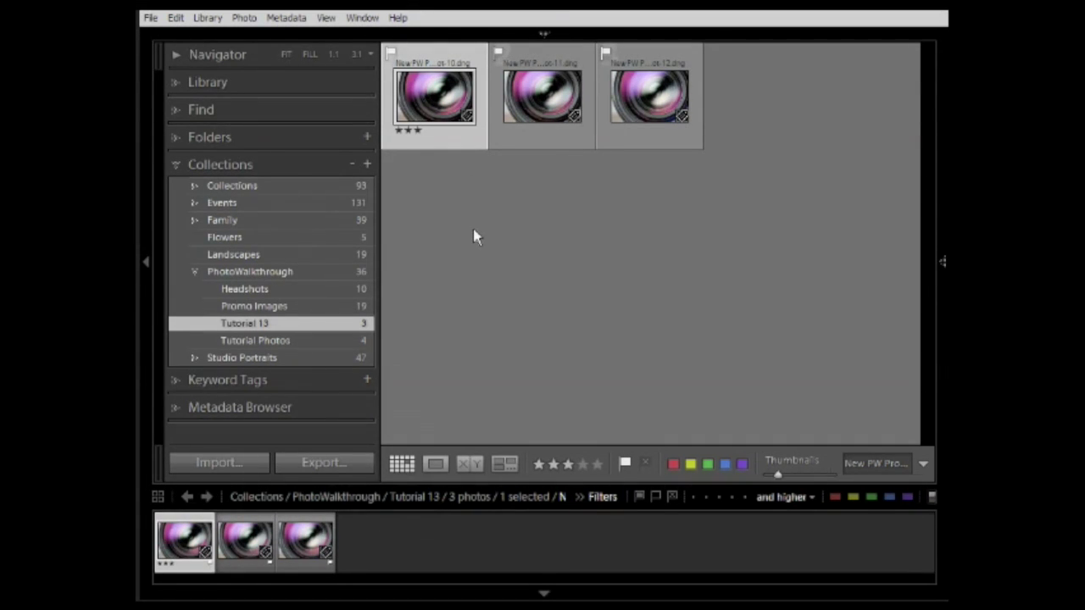
key("1")
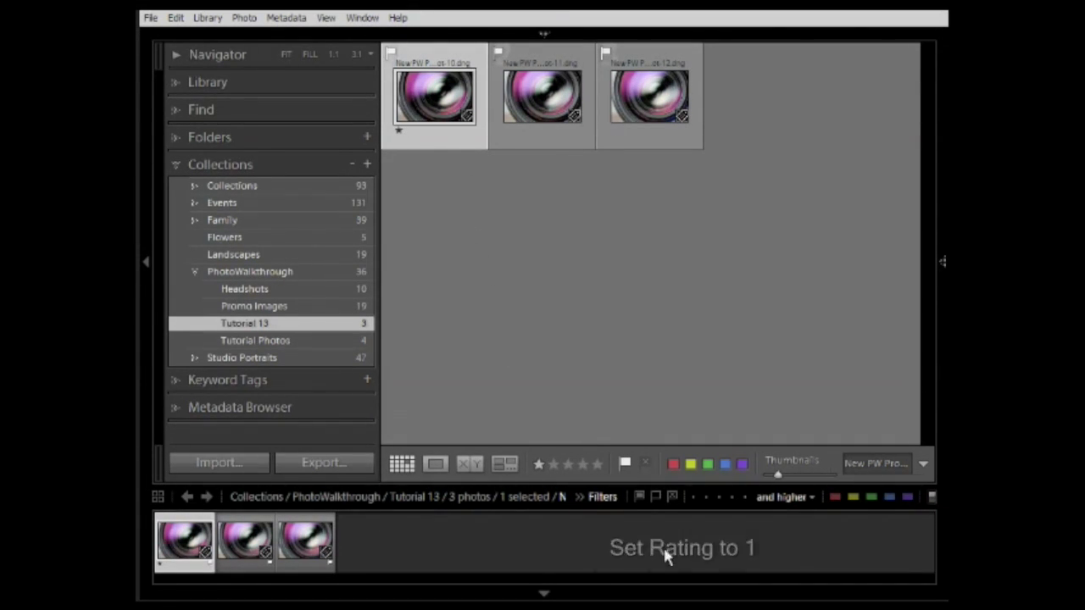
key("2")
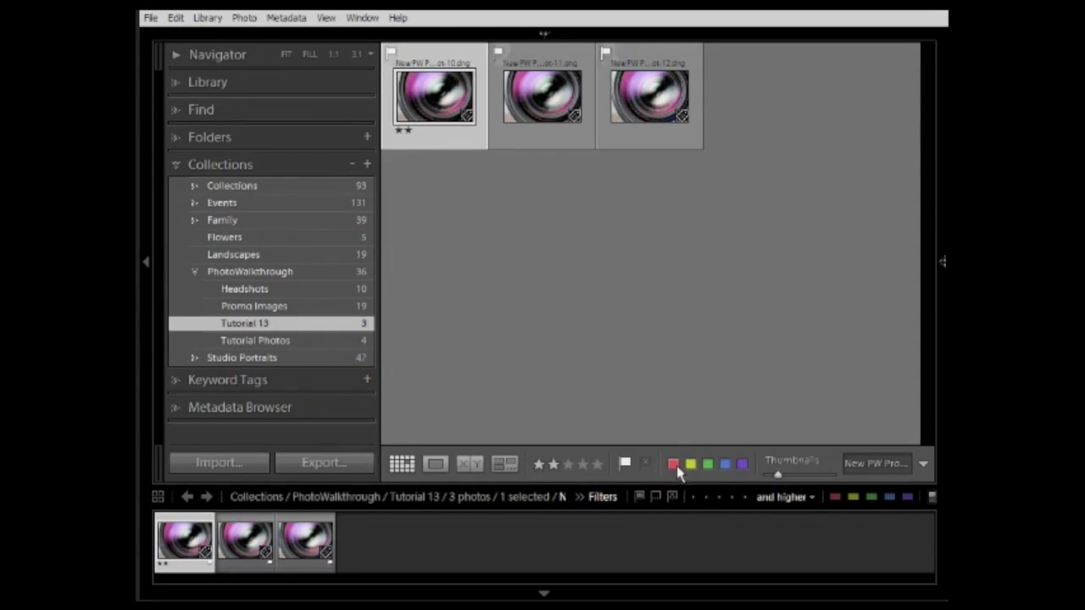
Try purple, red, yellow and green labels on the first photo, ending with red
left_click(742, 466)
key("6")
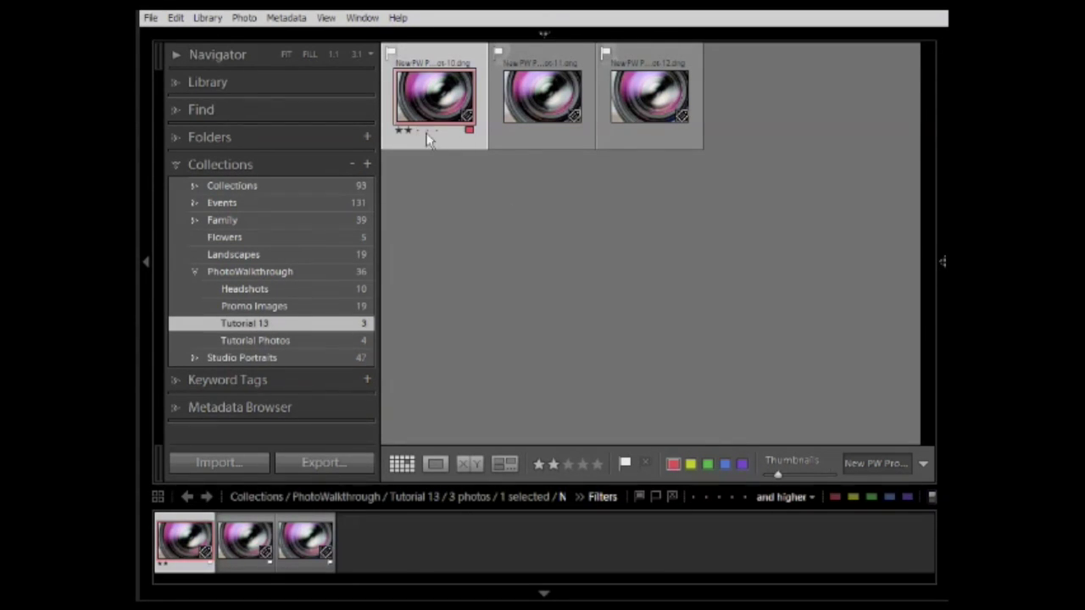
key("6")
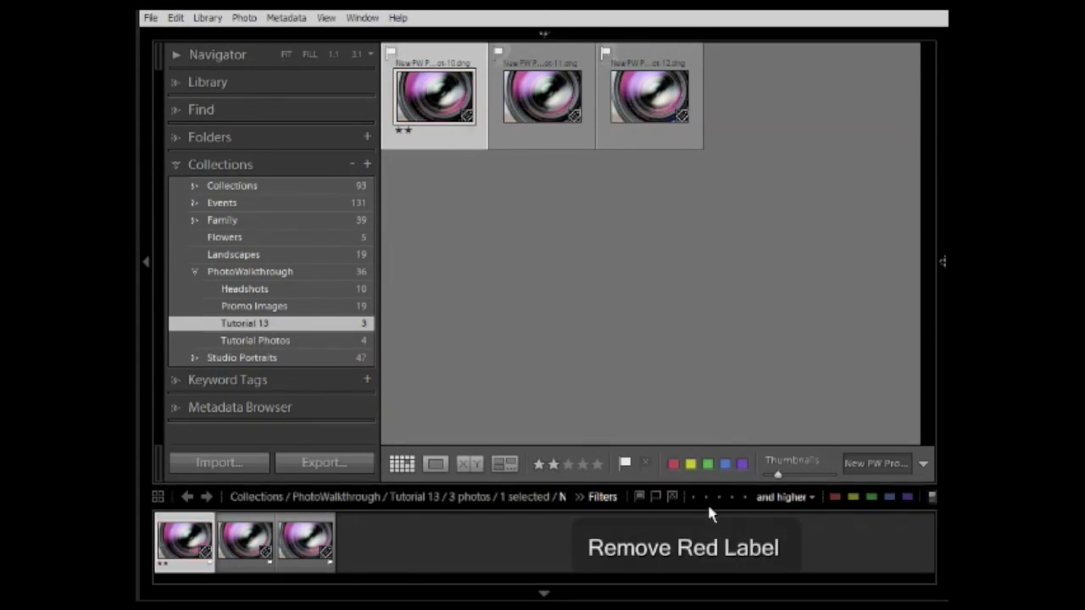
key("7")
key("8")
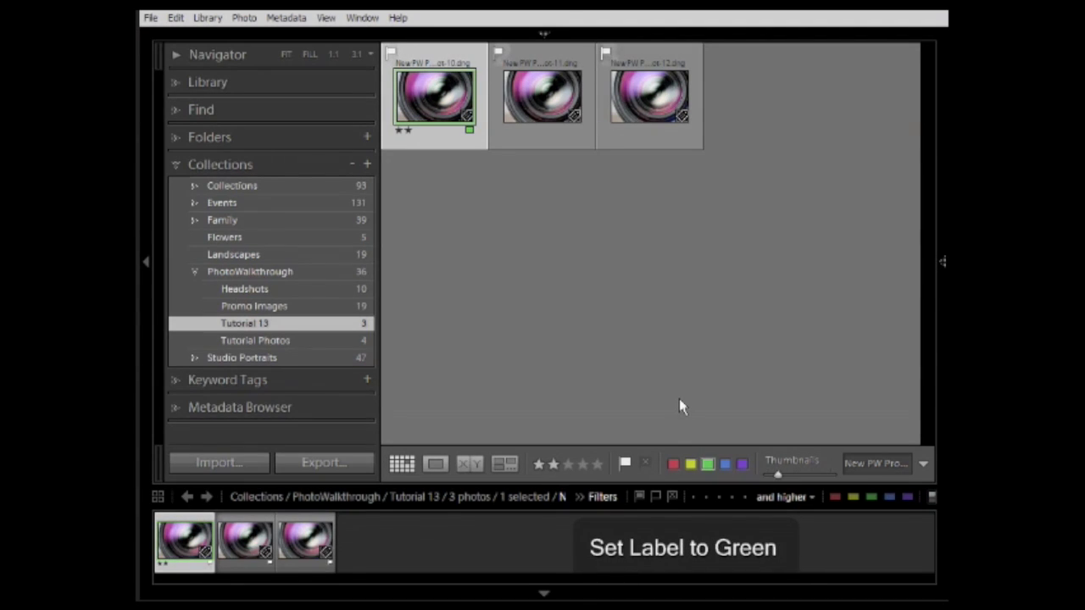
key("6")
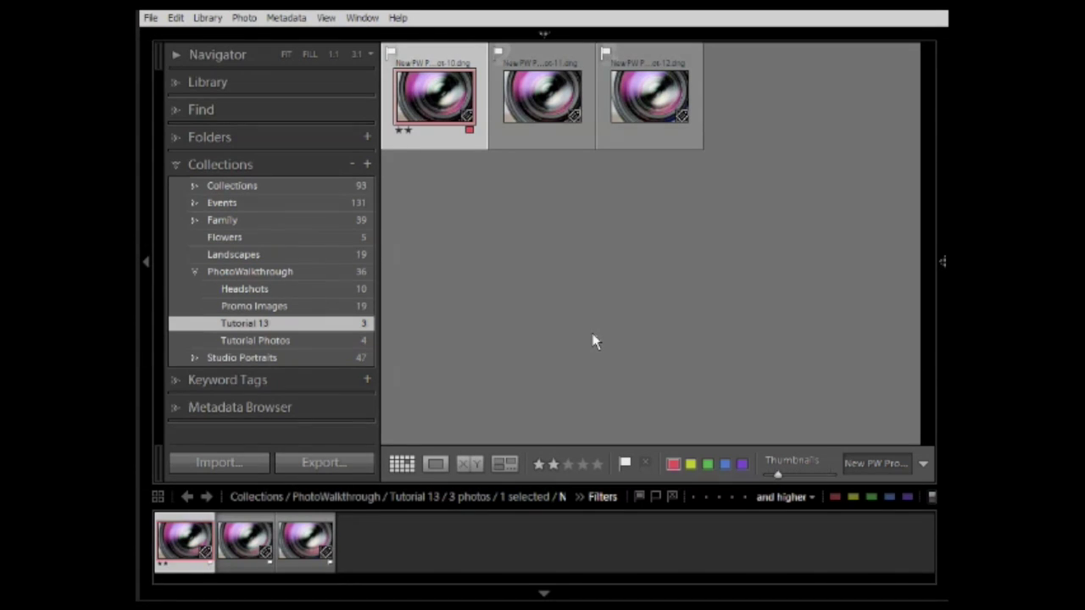
Give the second lens photo a red colour label
left_click(658, 285)
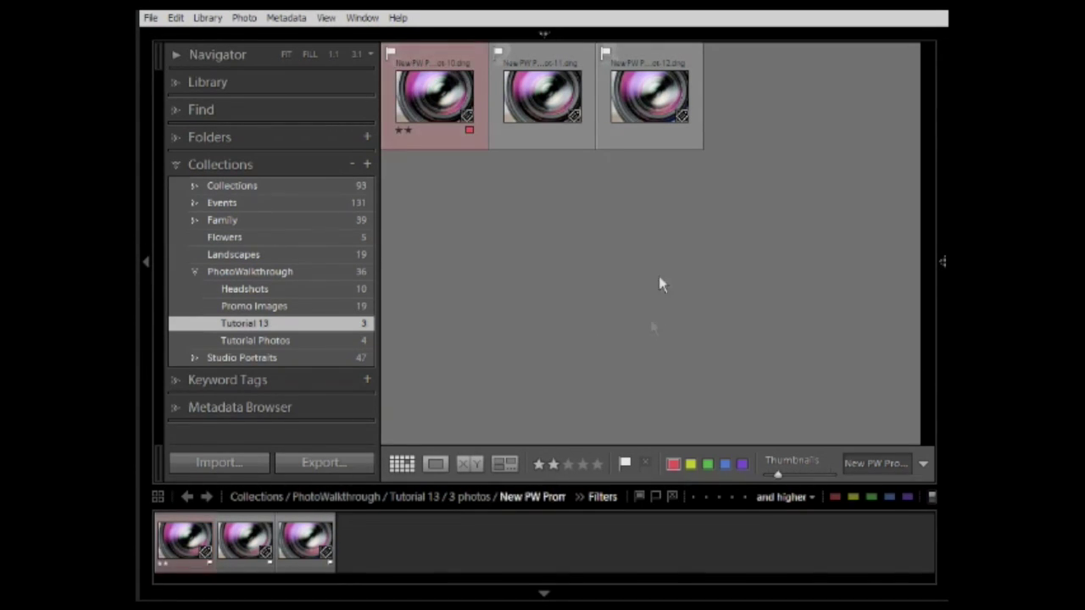
left_click(546, 118)
left_click(673, 463)
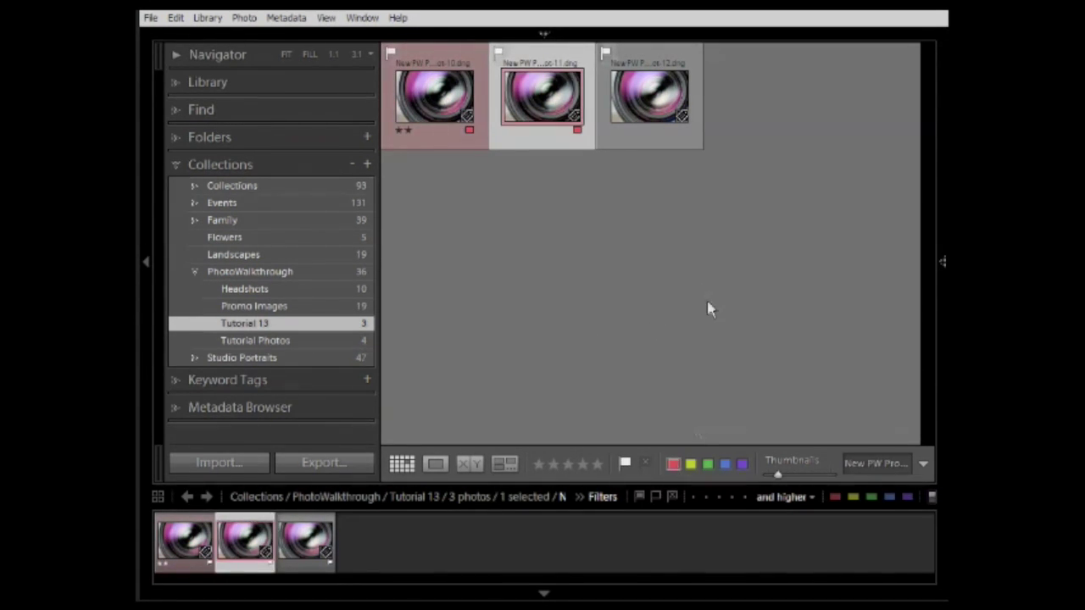
left_click(689, 295)
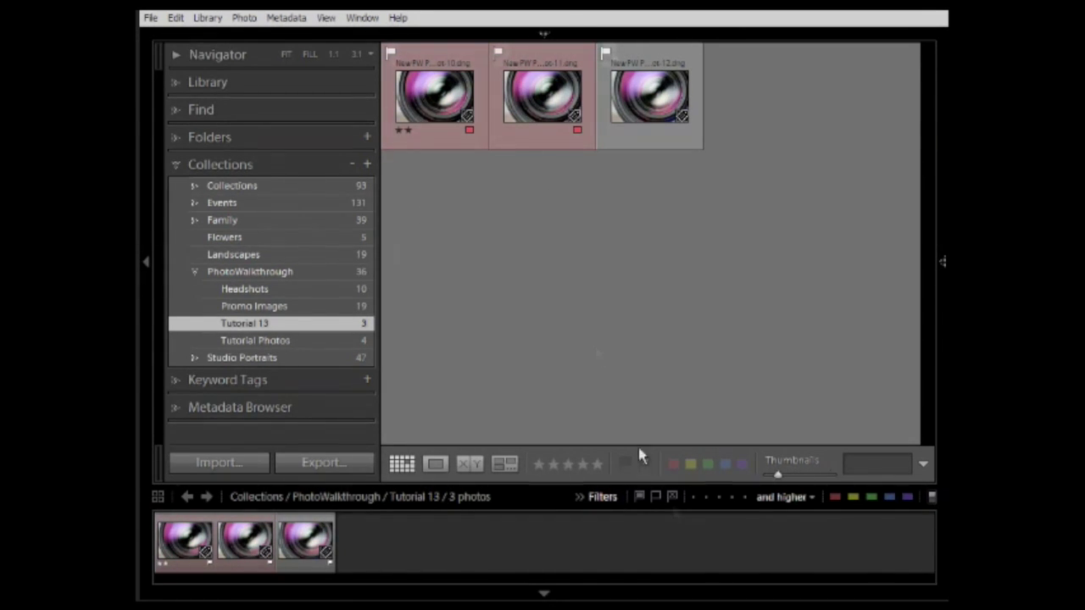
Remove red labels from the first two photos, then rate the first four stars
left_click(485, 148)
left_click(508, 144, "ctrl")
left_click(674, 464)
left_click(435, 140)
left_click(427, 130)
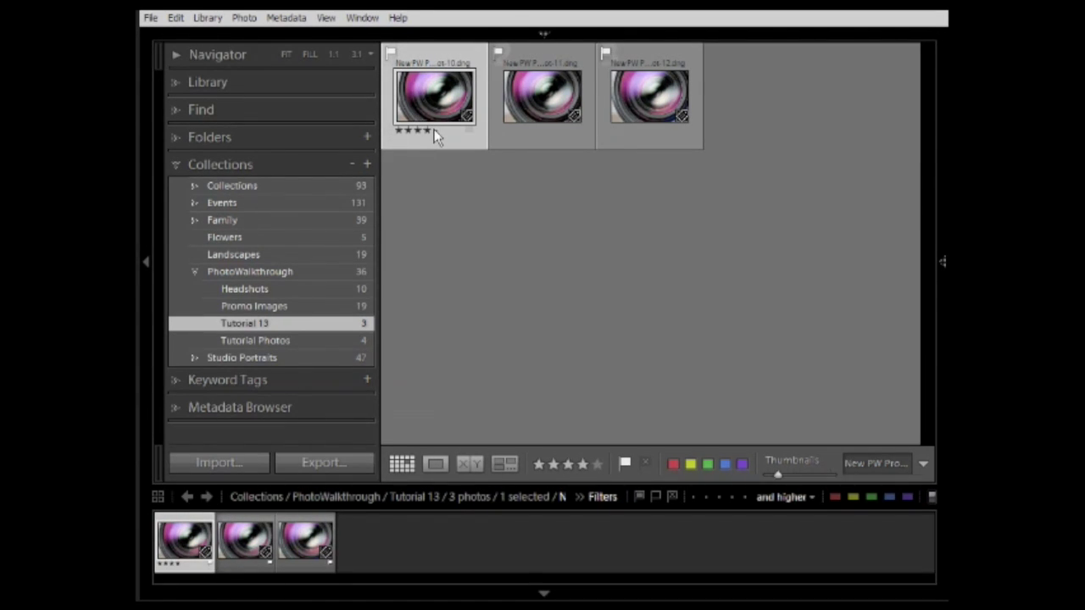
Rate the first photo five stars, the second four and the third three
left_click(438, 129)
left_click(542, 98)
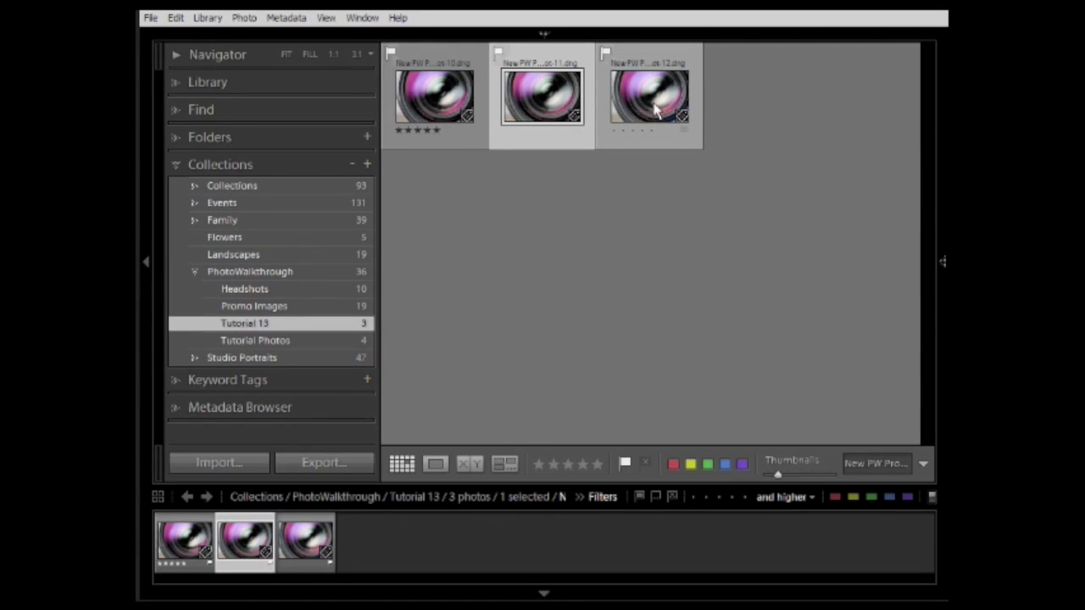
key("4")
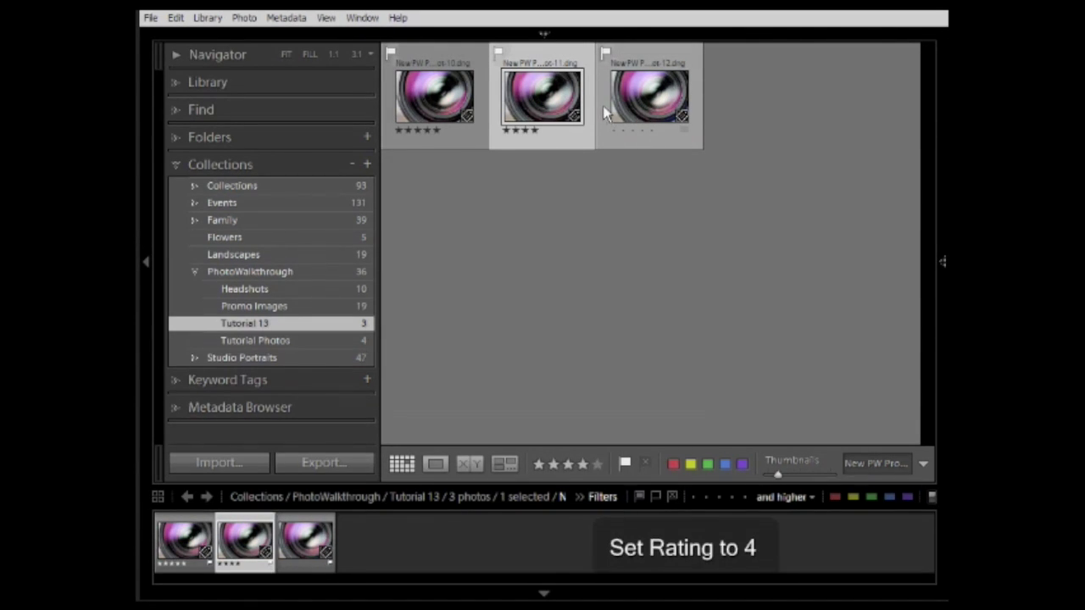
left_click(643, 100)
key("3")
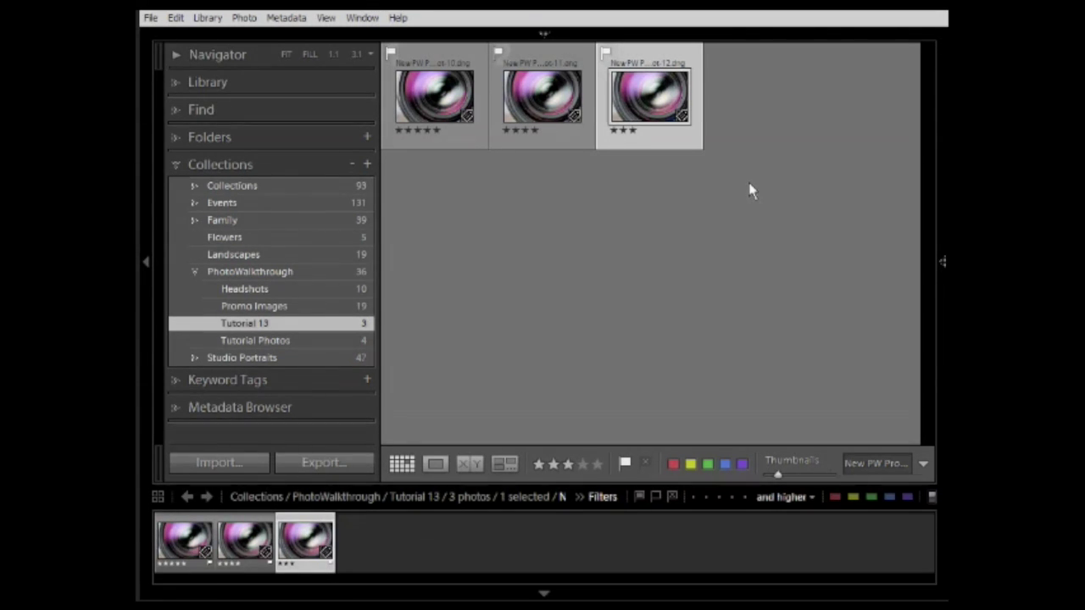
left_click(434, 95)
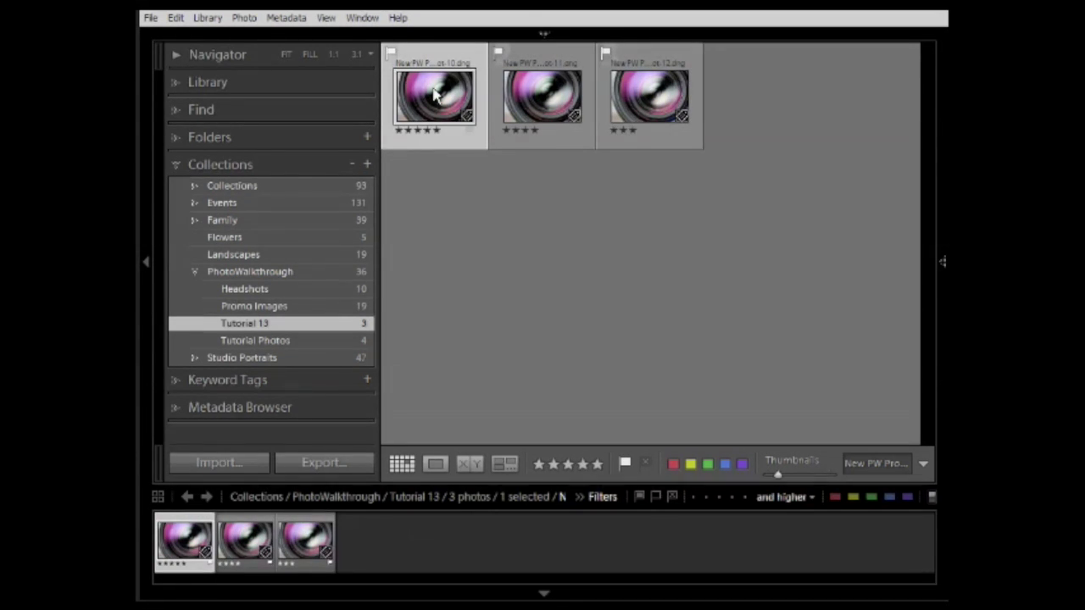